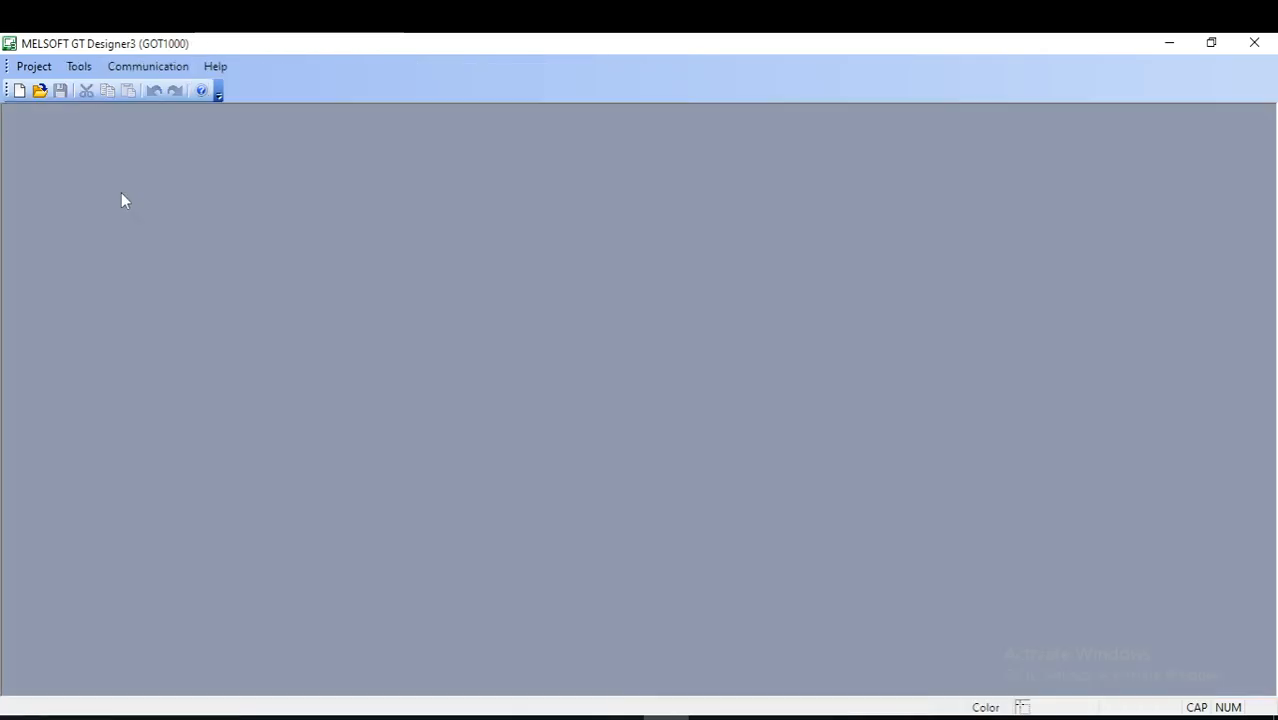
key("F8")
- Start a new project with the New Project Wizard and proceed to the GOT system settings
left_click(40, 67)
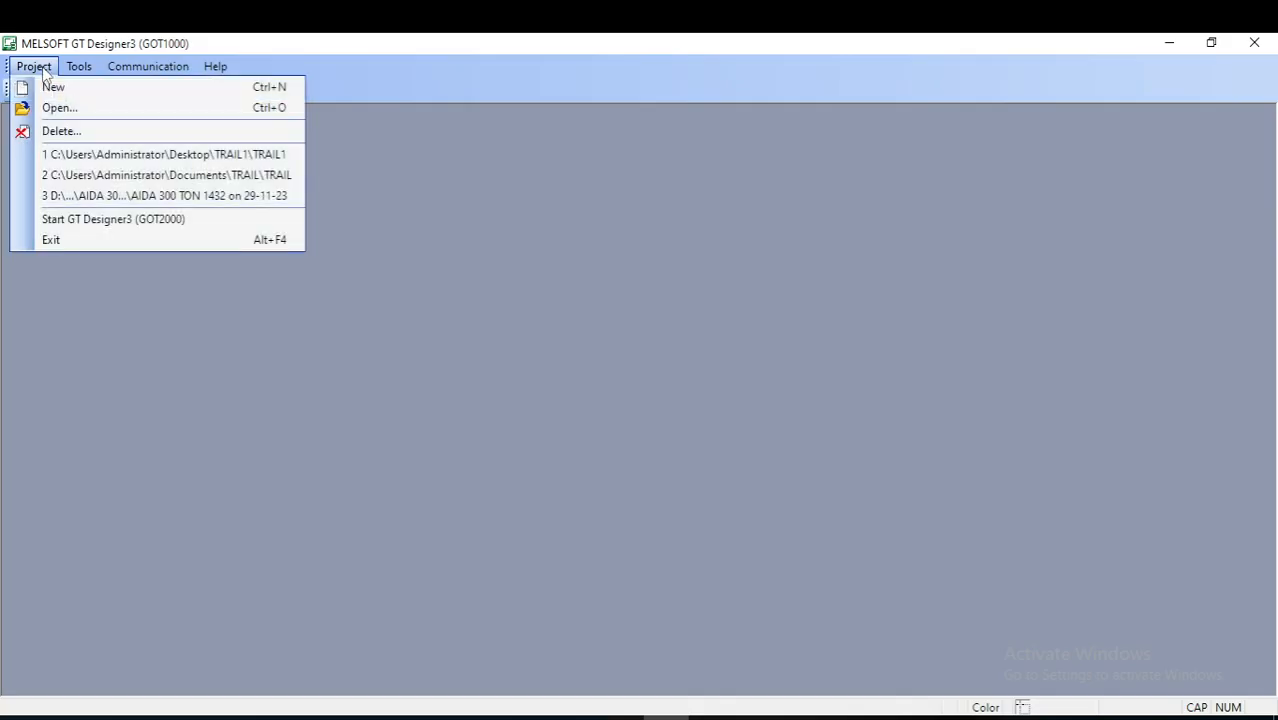
mouse_move(79, 67)
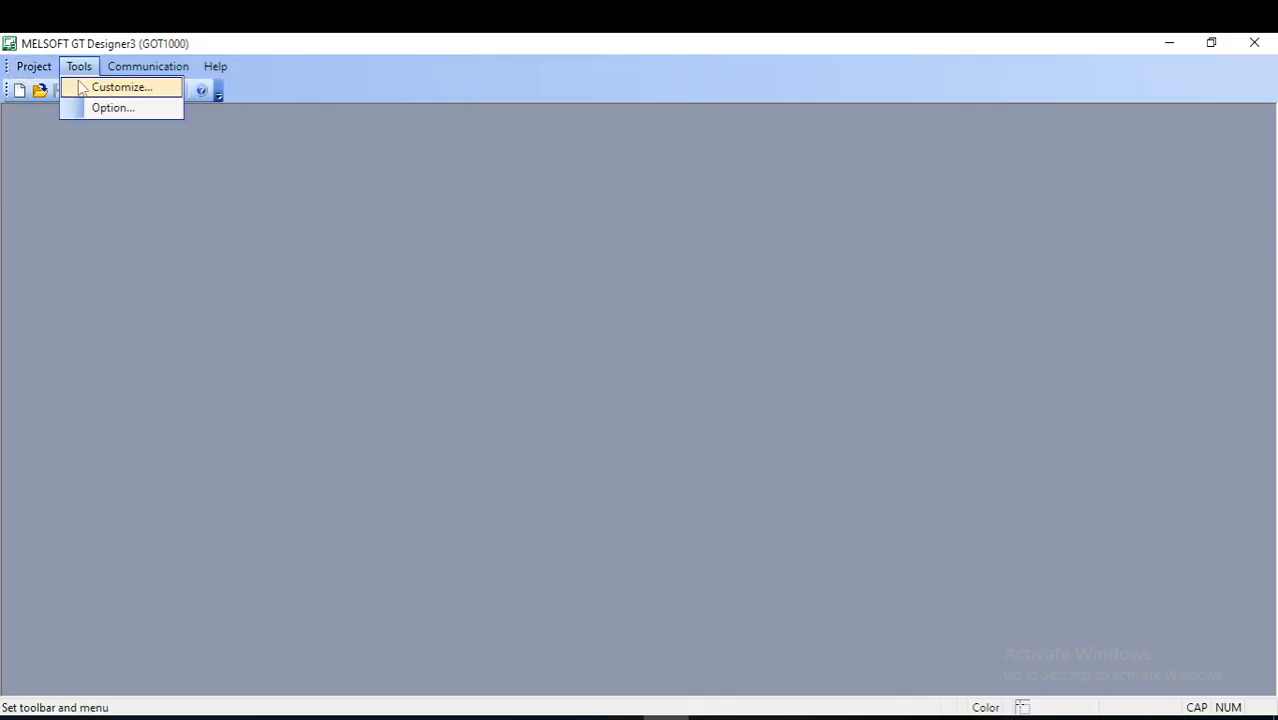
left_click(45, 87)
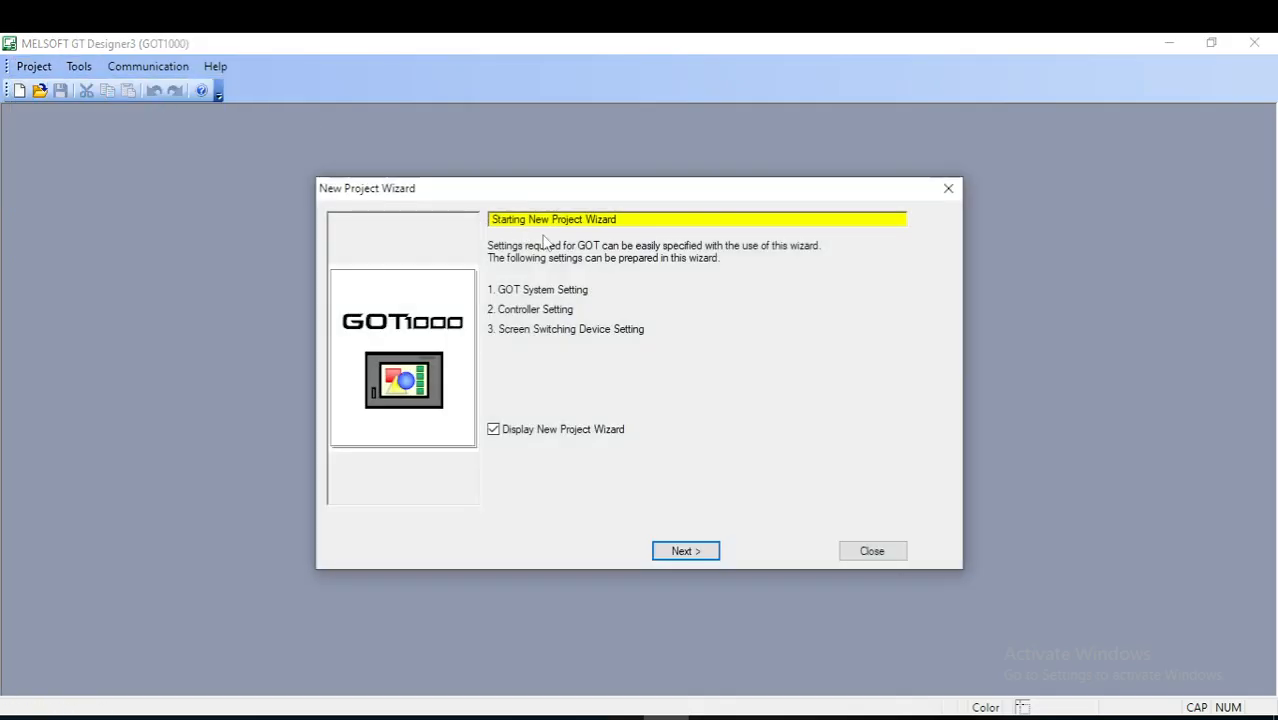
left_click(690, 555)
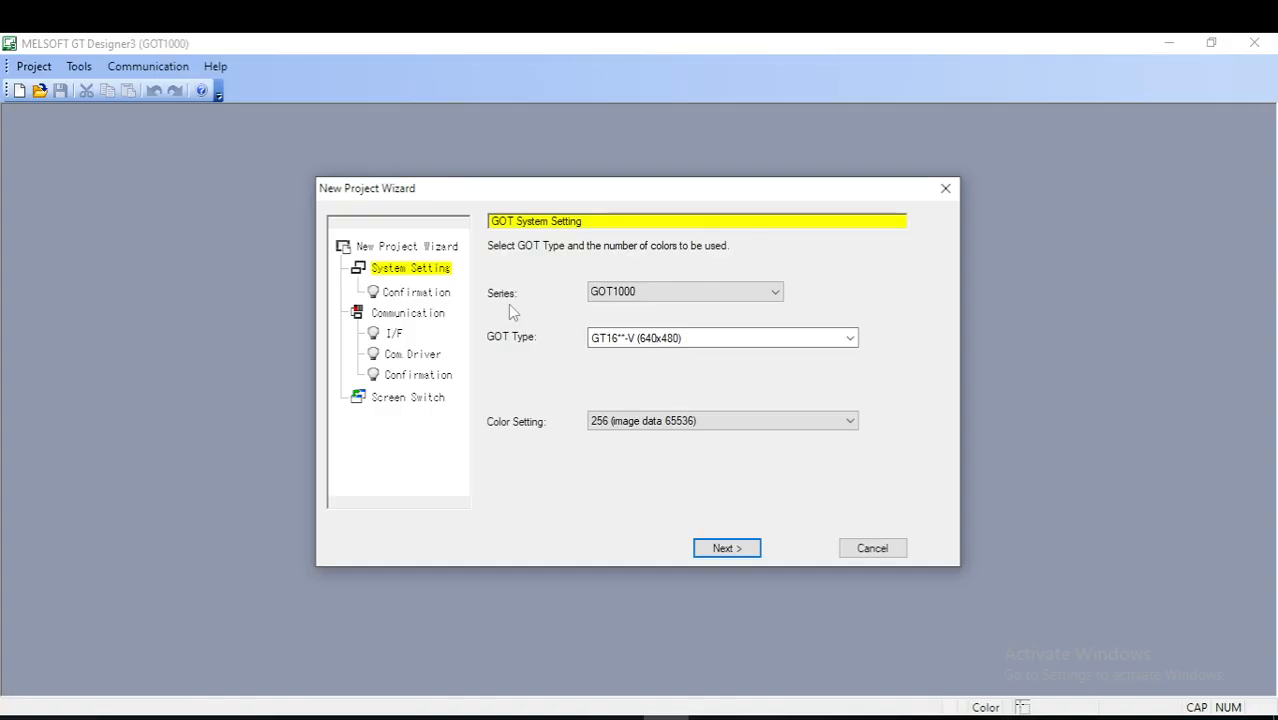
- Select the GOT2000 series and accept the GT27**-V (640x480) type with horizontal setup direction
left_click(777, 293)
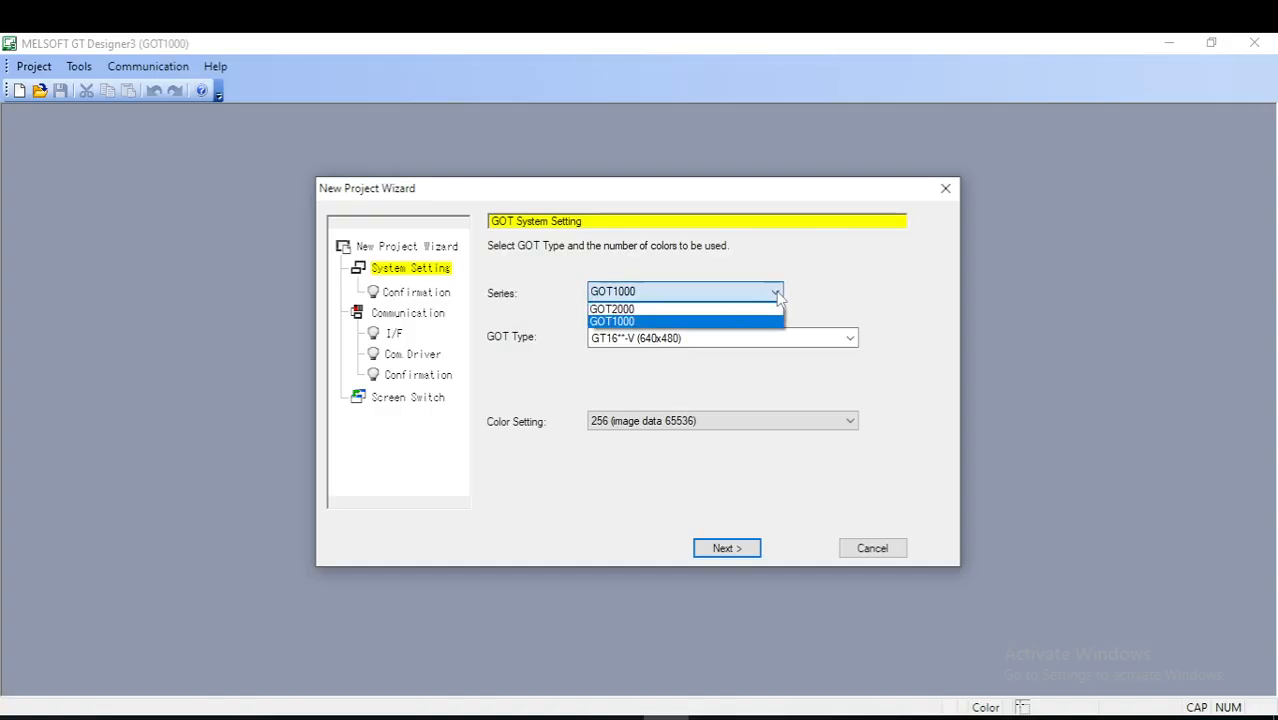
left_click(637, 310)
left_click(725, 547)
left_click(613, 405)
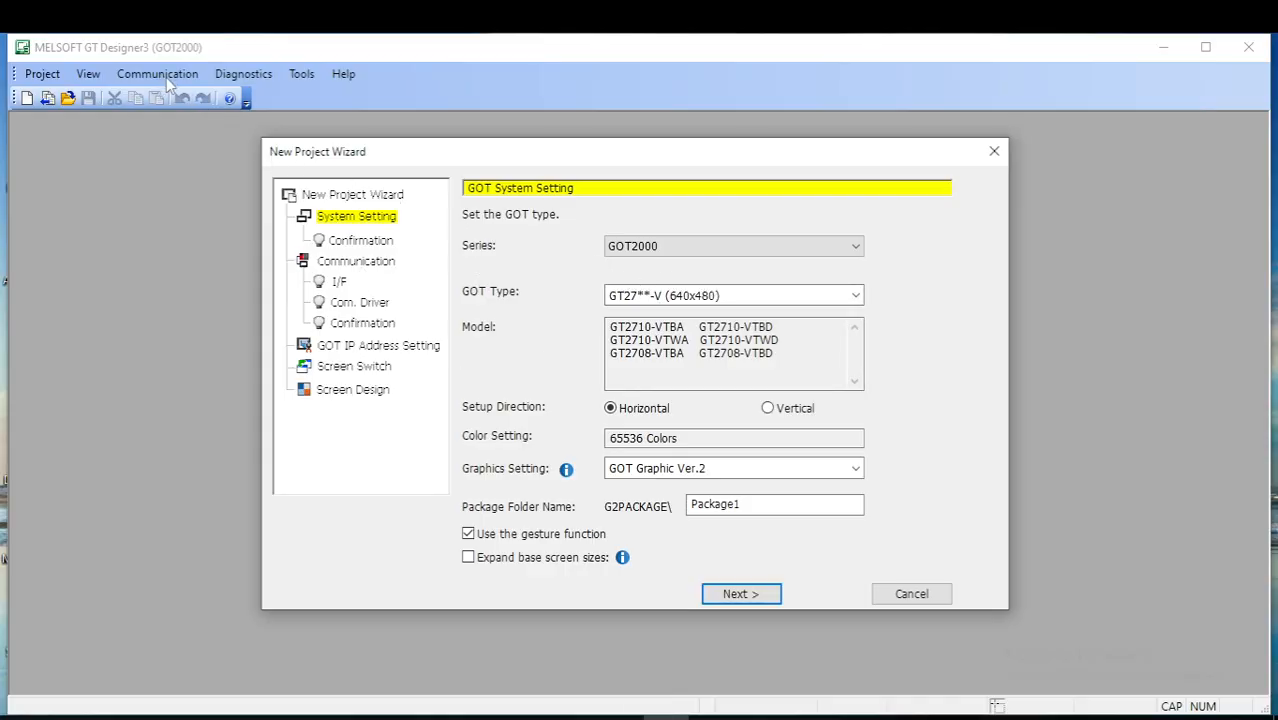
left_click(749, 590)
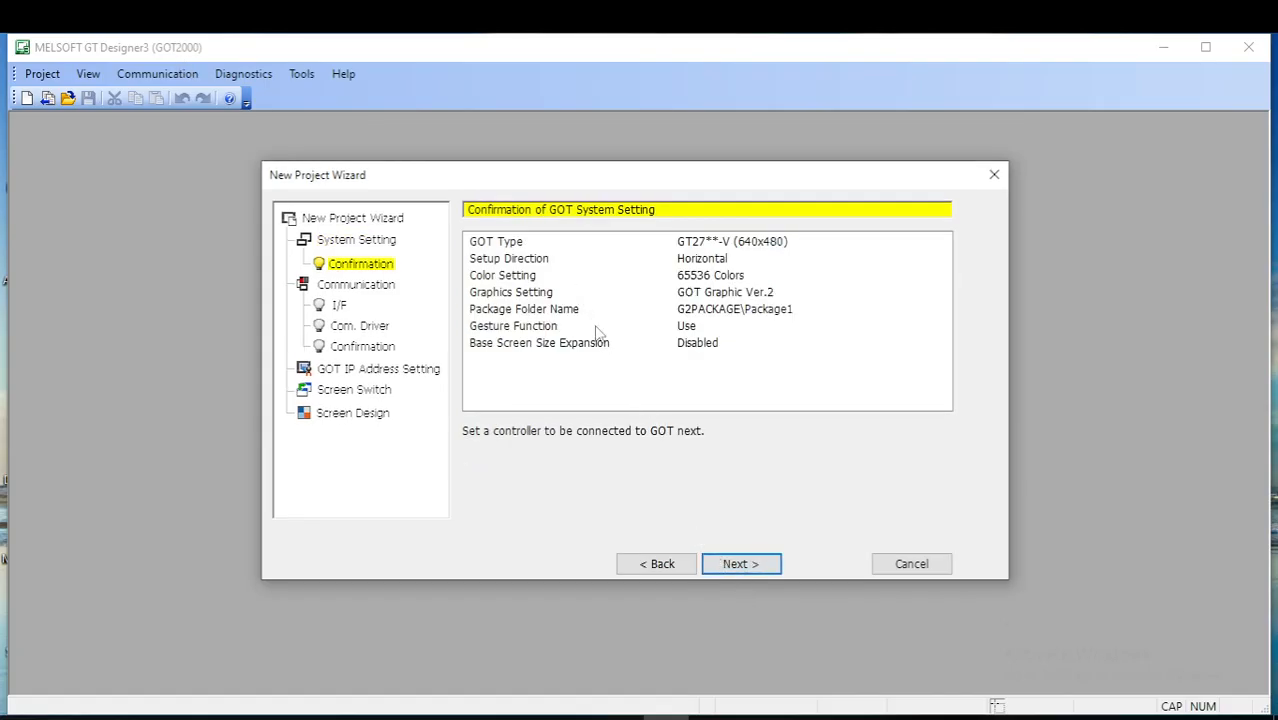
- Confirm the system settings and select MELSEC-FX from MITSUBISHI ELECTRIC as the connected controller
left_click(766, 568)
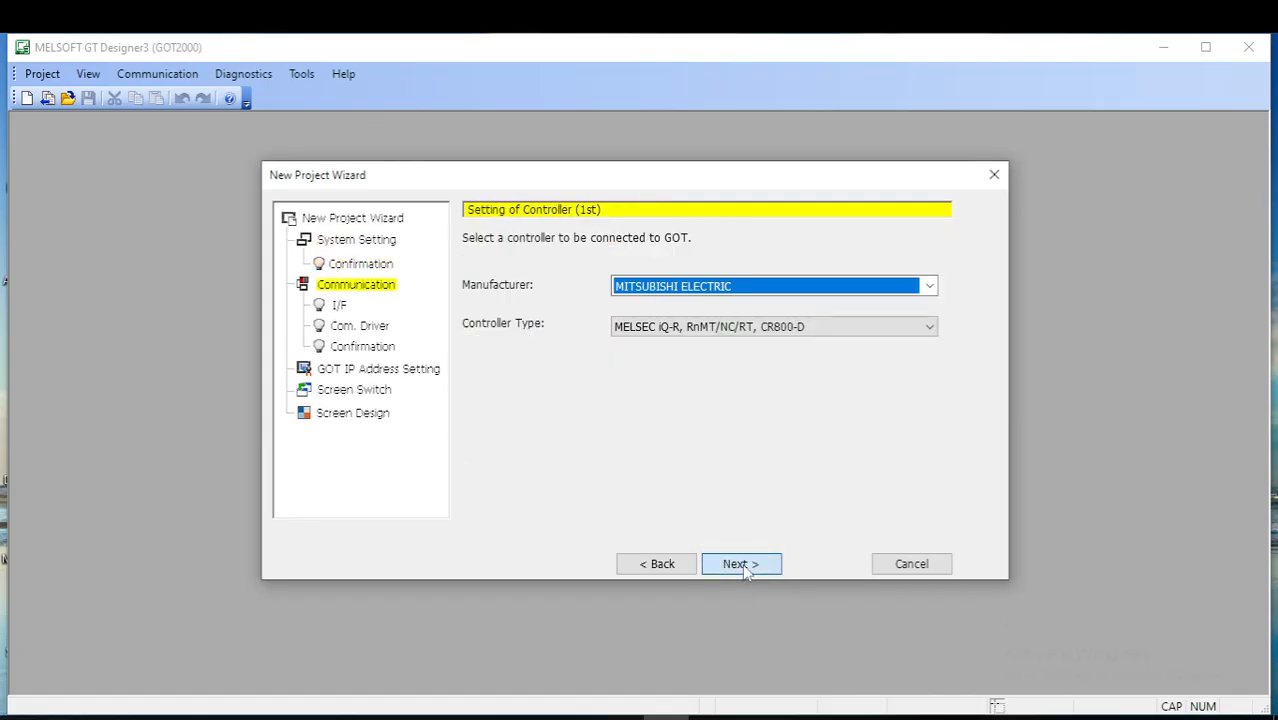
left_click(925, 332)
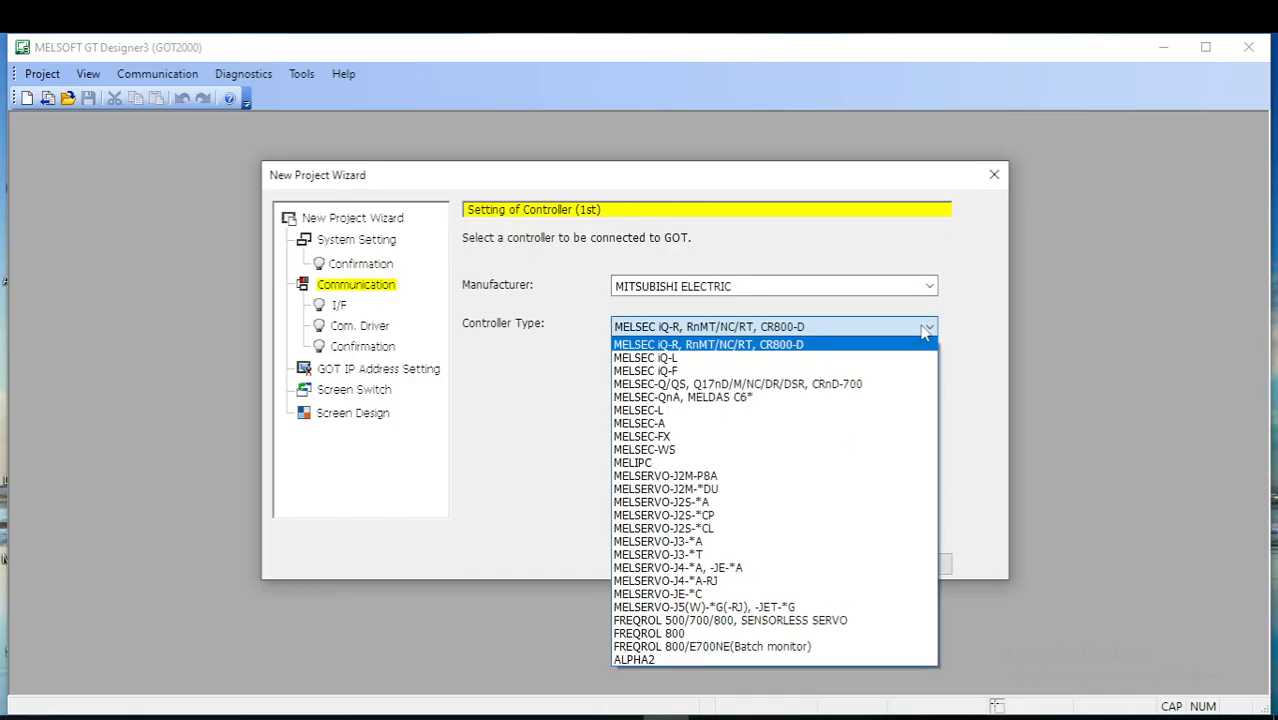
left_click(670, 440)
left_click(755, 564)
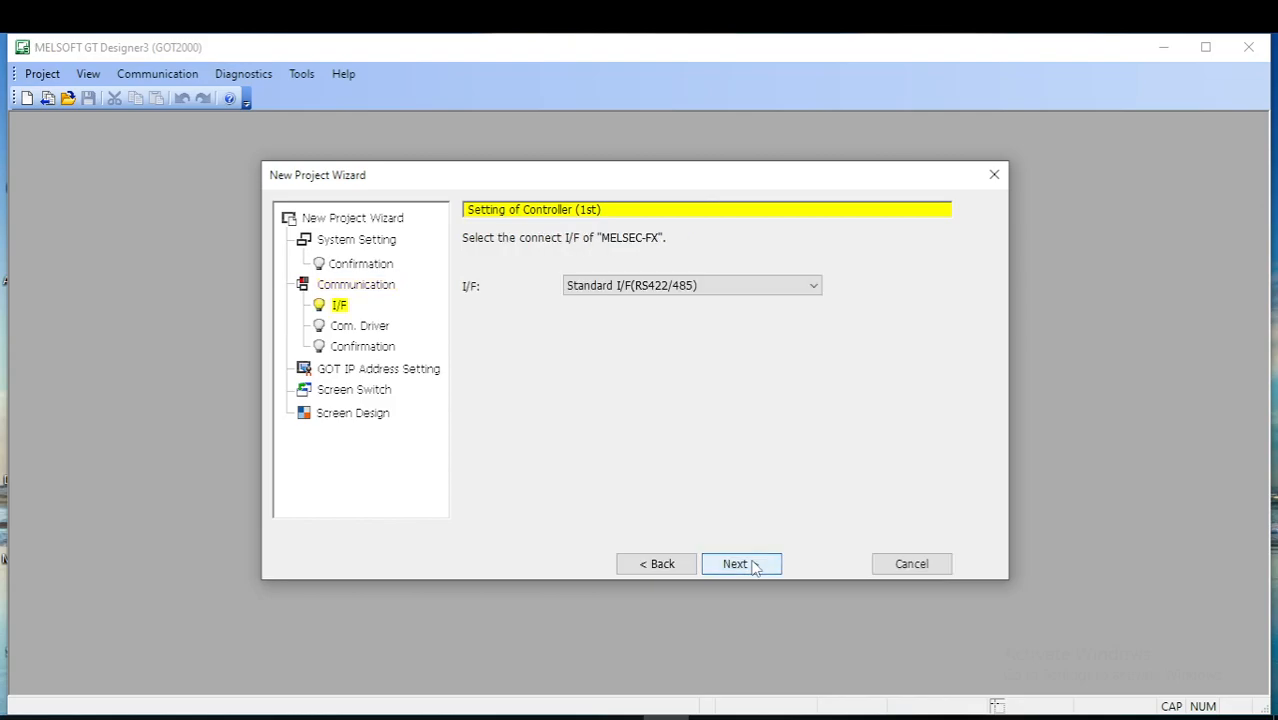
- Keep the Standard I/F(RS422/485) connection and the remaining communication, screen switching and screen design defaults, and finish the project wizard
left_click(753, 565)
left_click(752, 566)
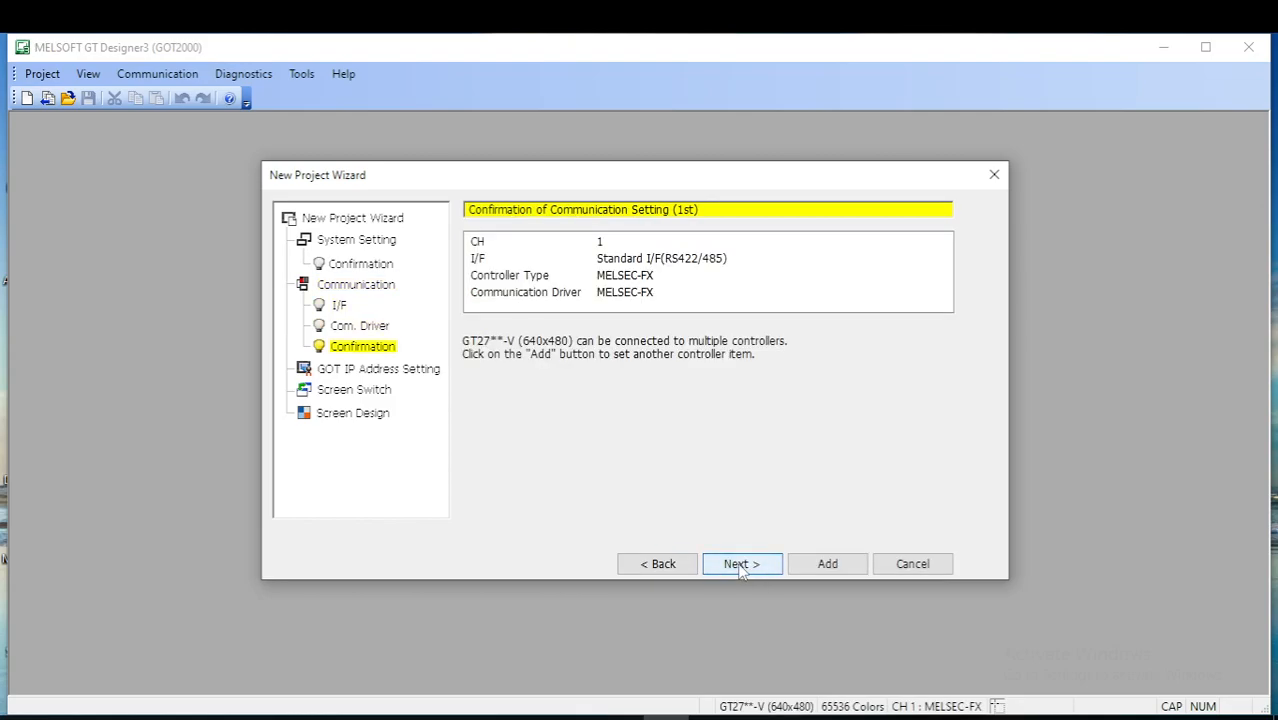
left_click(742, 566)
left_click(741, 565)
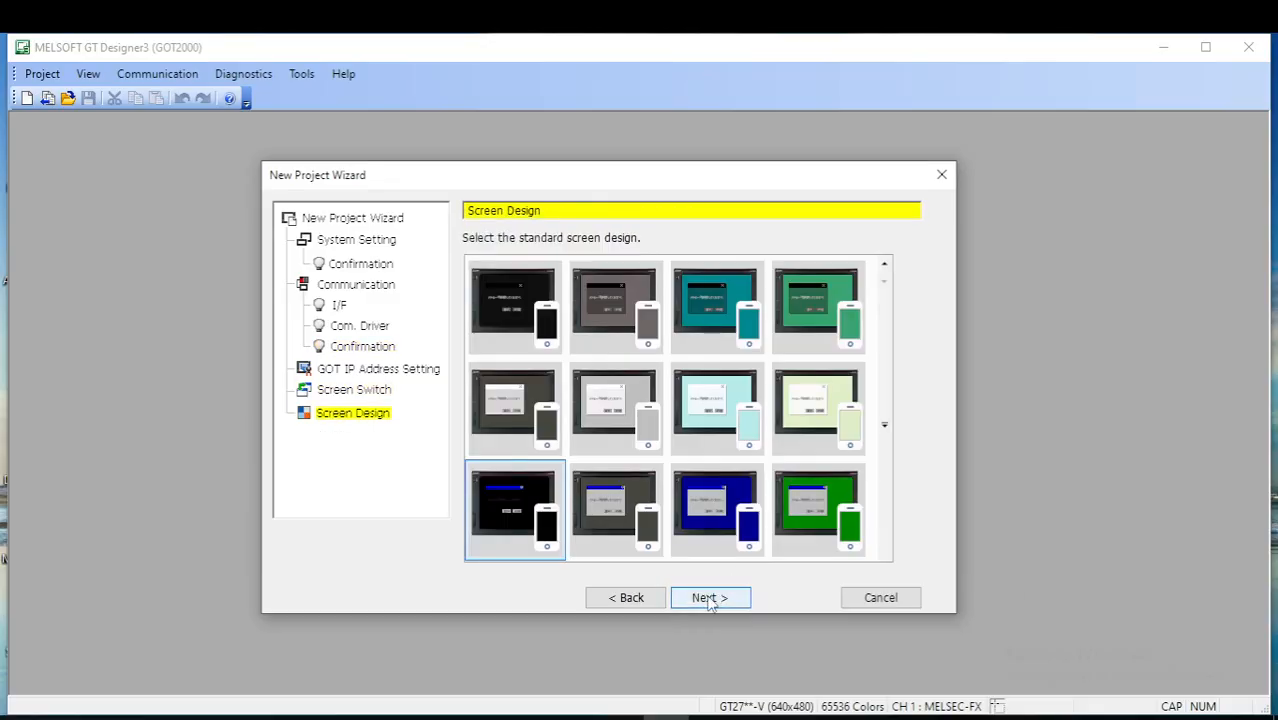
left_click(709, 598)
left_click(756, 633)
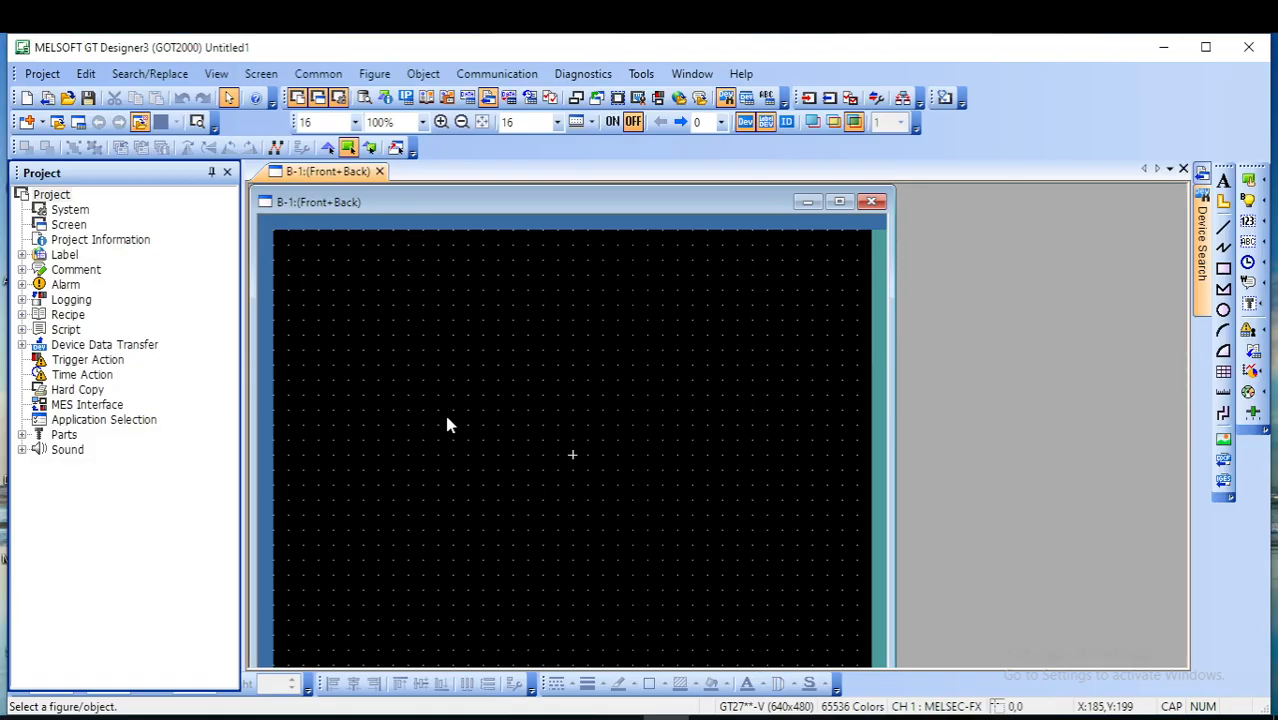
key("F9")
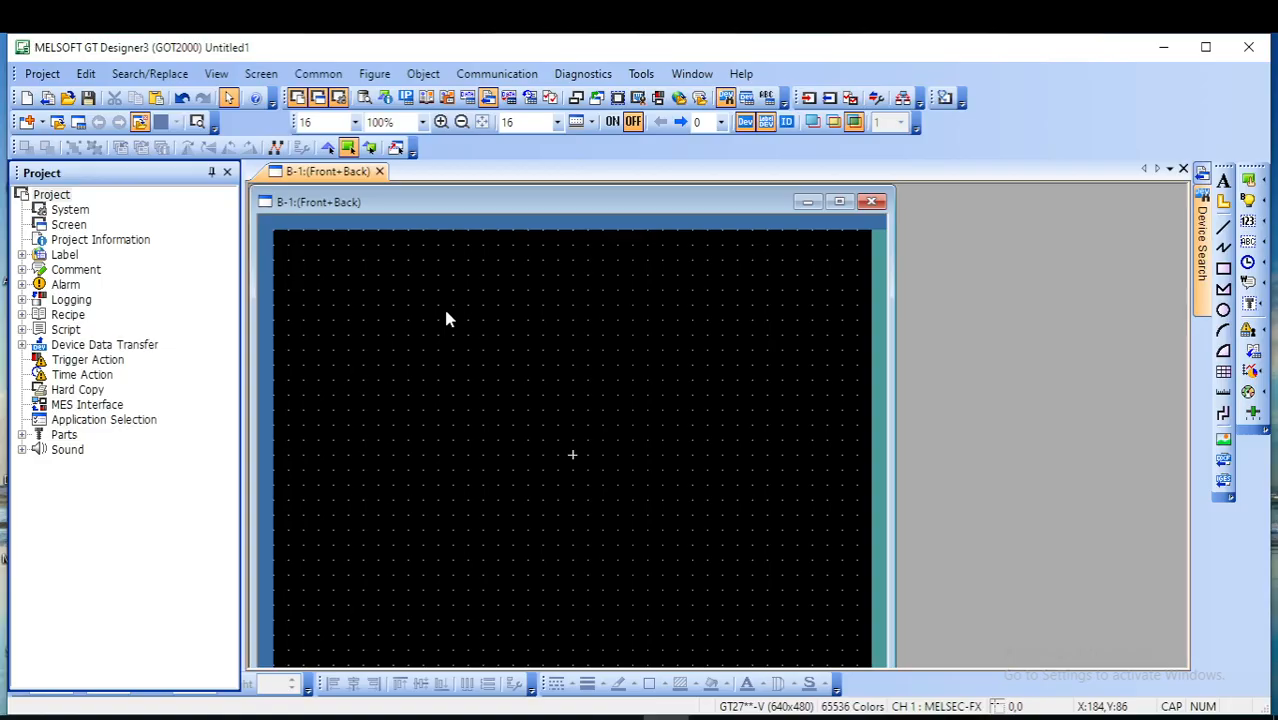
key("F8")
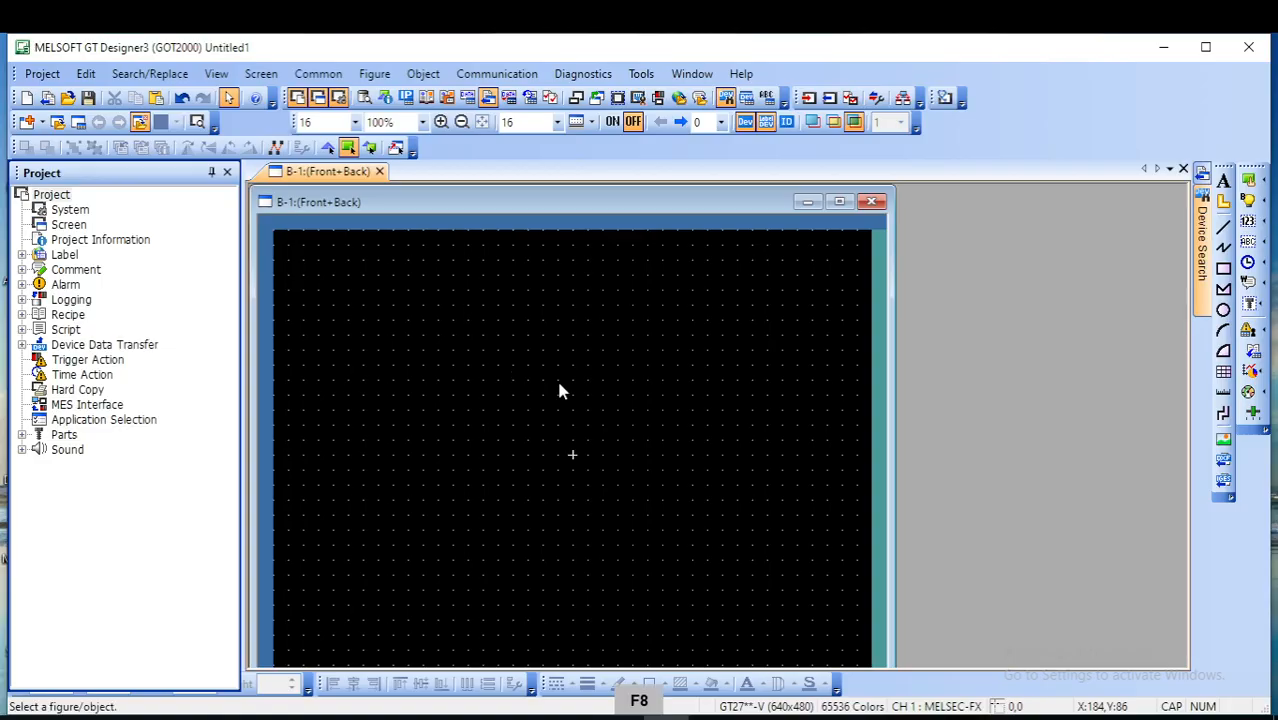
- Place a user alarm display in the upper part of base screen B-1
left_click(1248, 333)
left_click(352, 277)
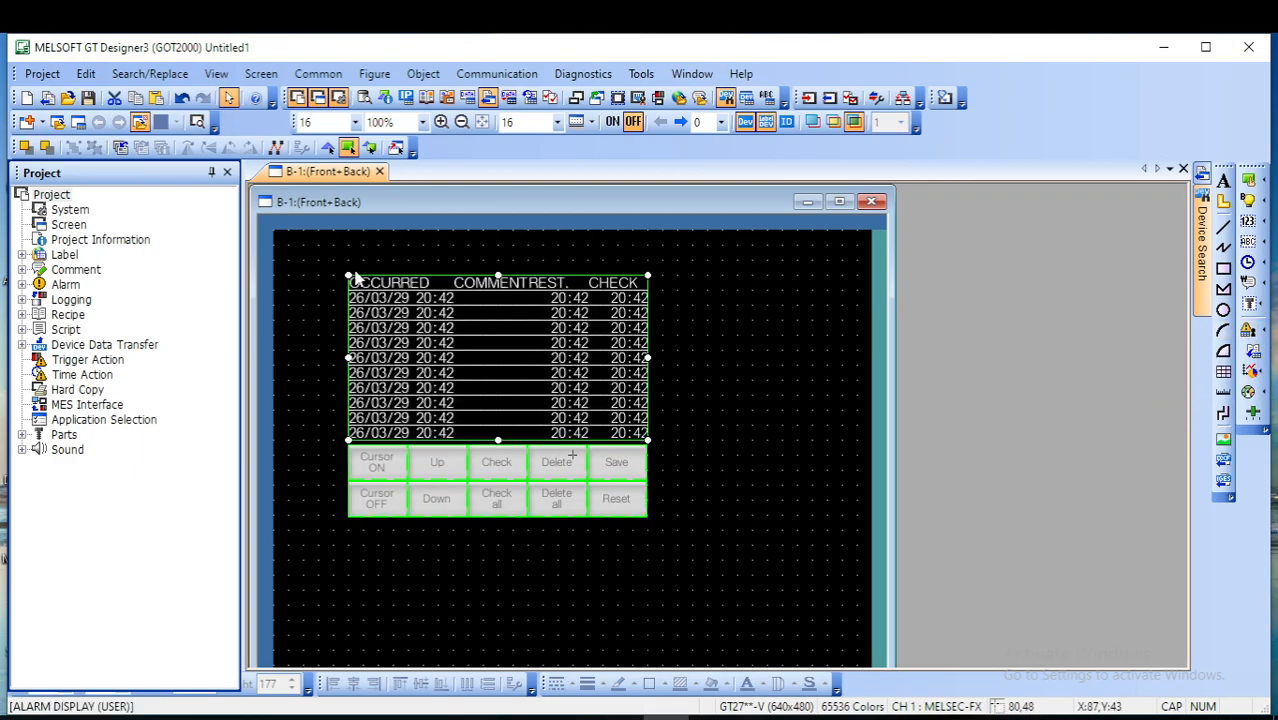
left_click(703, 316)
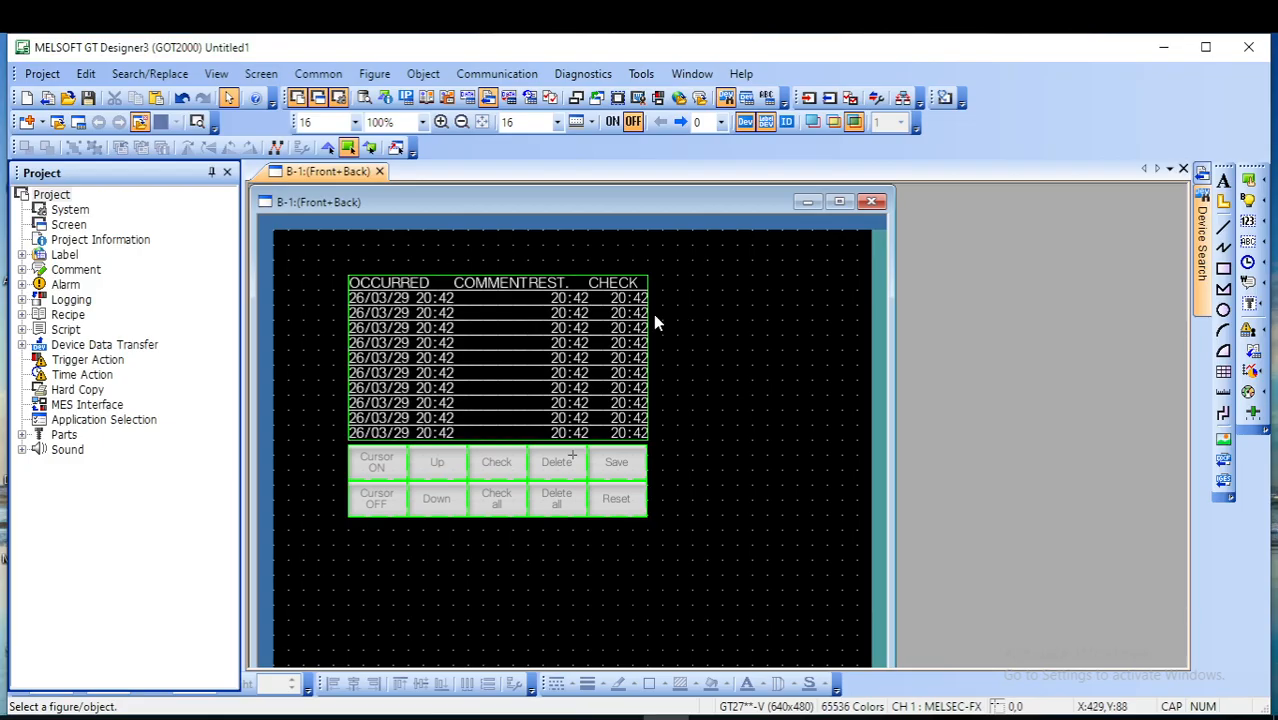
- Set the alarm display's number of display rows to 8
double_click(510, 330)
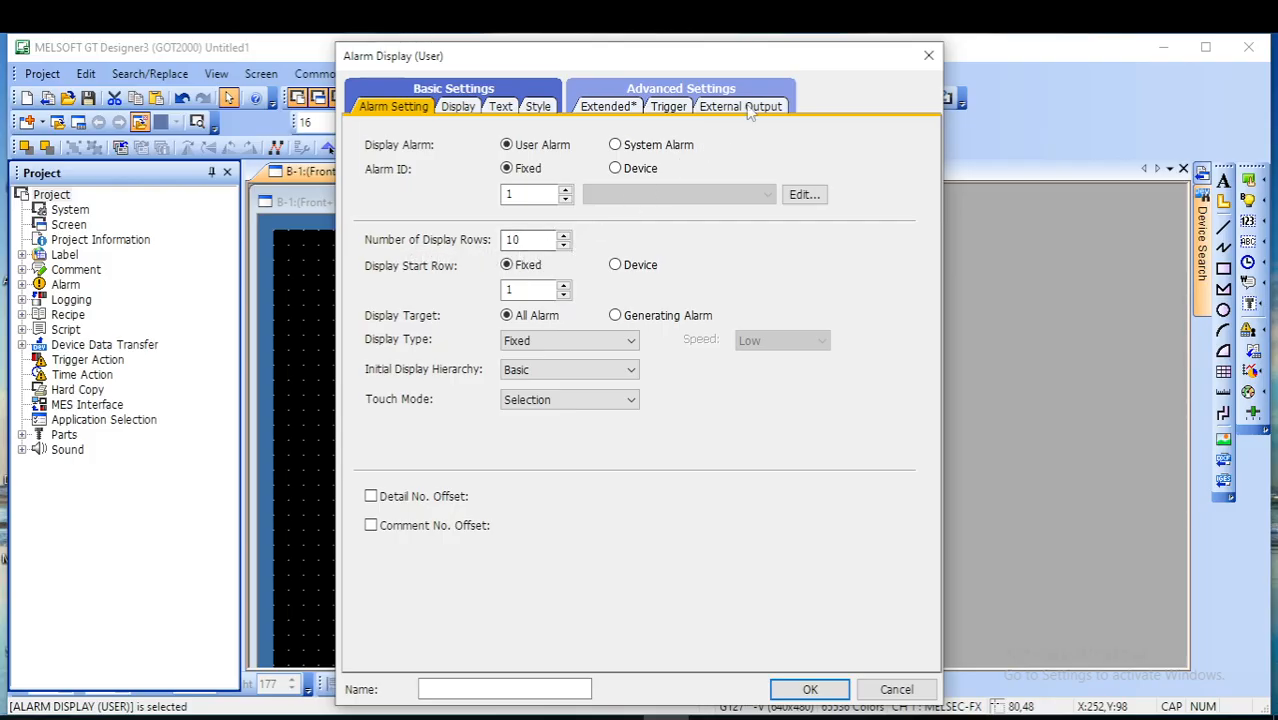
left_click_drag(713, 51, 1030, 72)
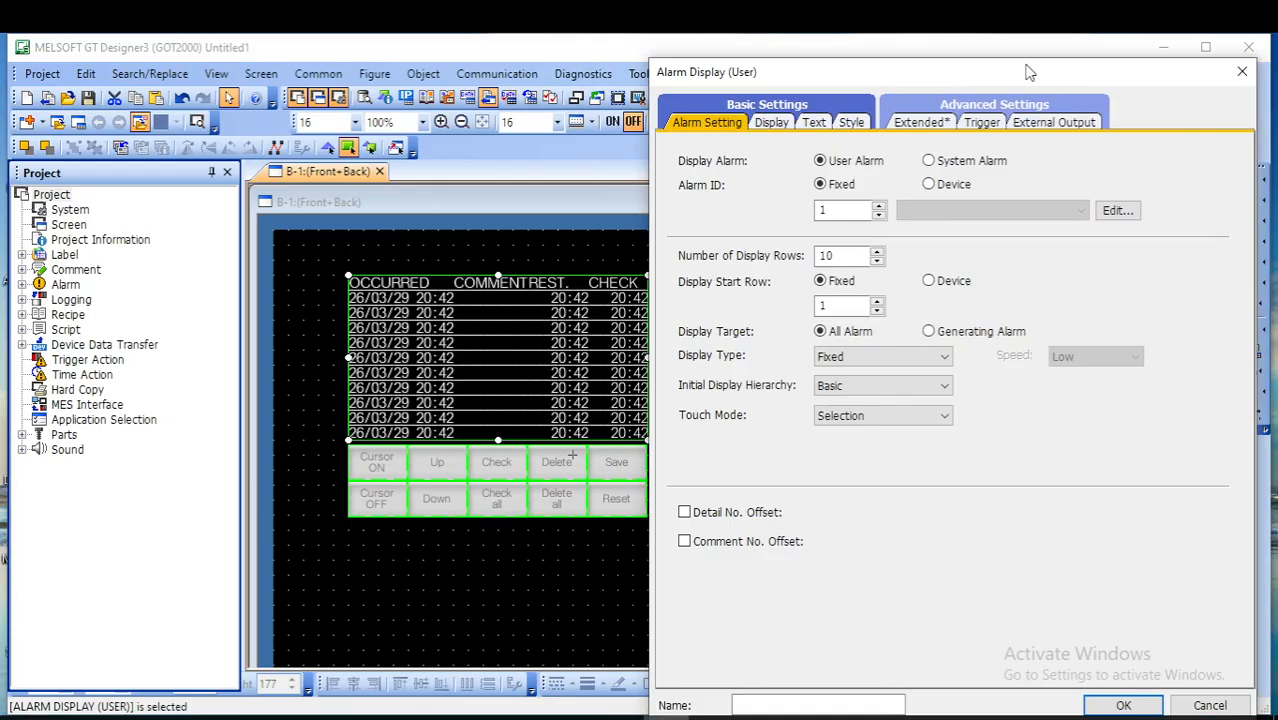
left_click(877, 252)
left_click(877, 254)
left_click(877, 254)
left_click(877, 254)
left_click(877, 254)
left_click(877, 261)
left_click(877, 261)
left_click(877, 261)
left_click(877, 261)
left_click(877, 261)
left_click(877, 261)
left_click(877, 261)
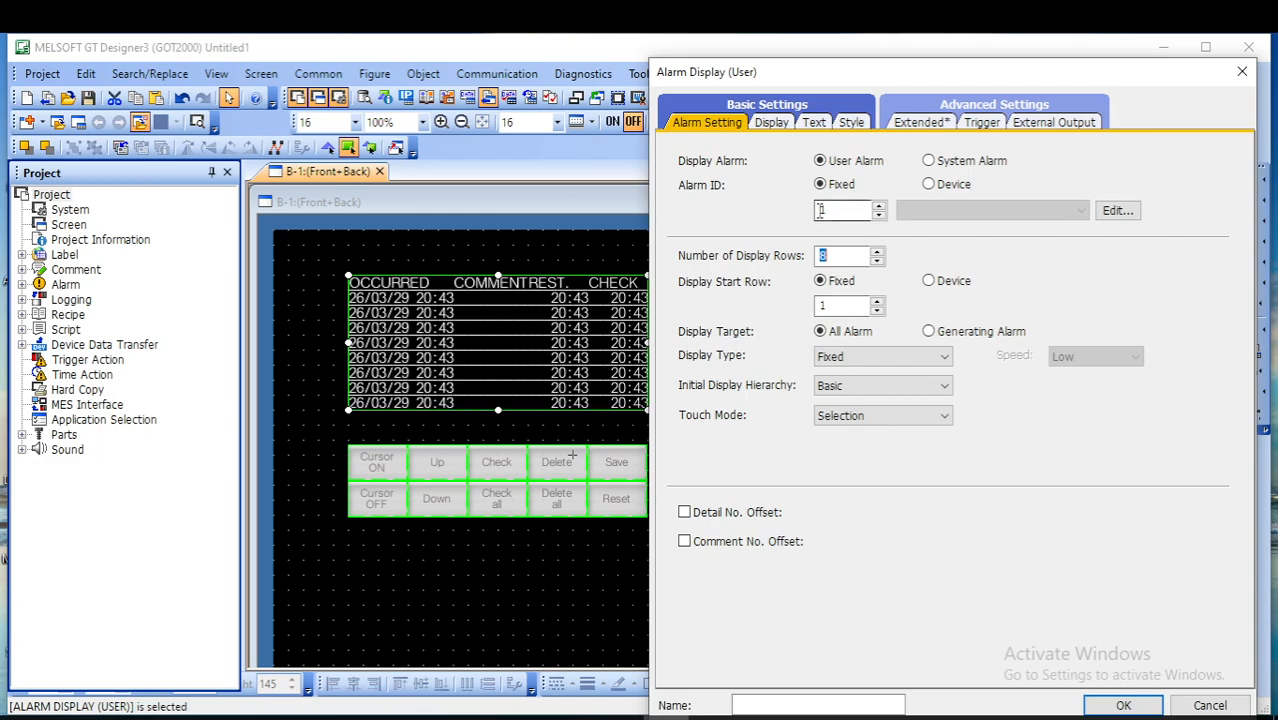
- Create a new user alarm observation for alarm ID 1 and set its watch cycle to 5 (x100ms)
left_click(1116, 213)
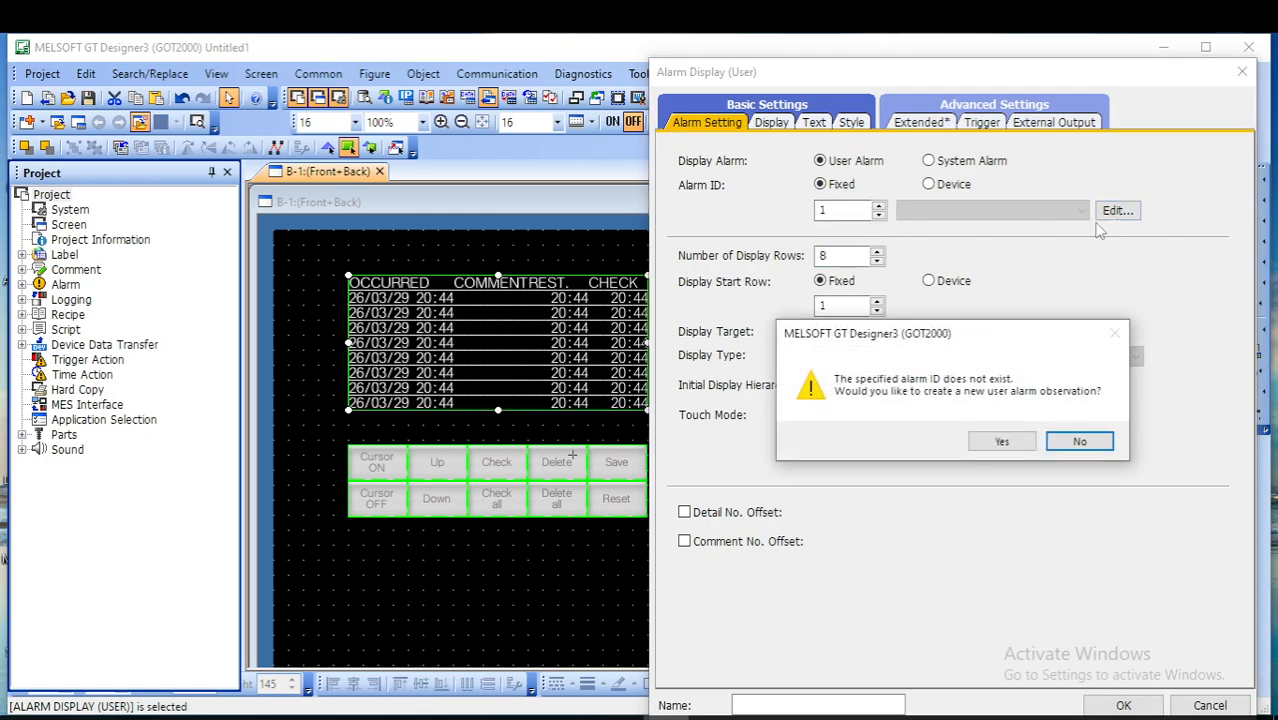
left_click(1000, 441)
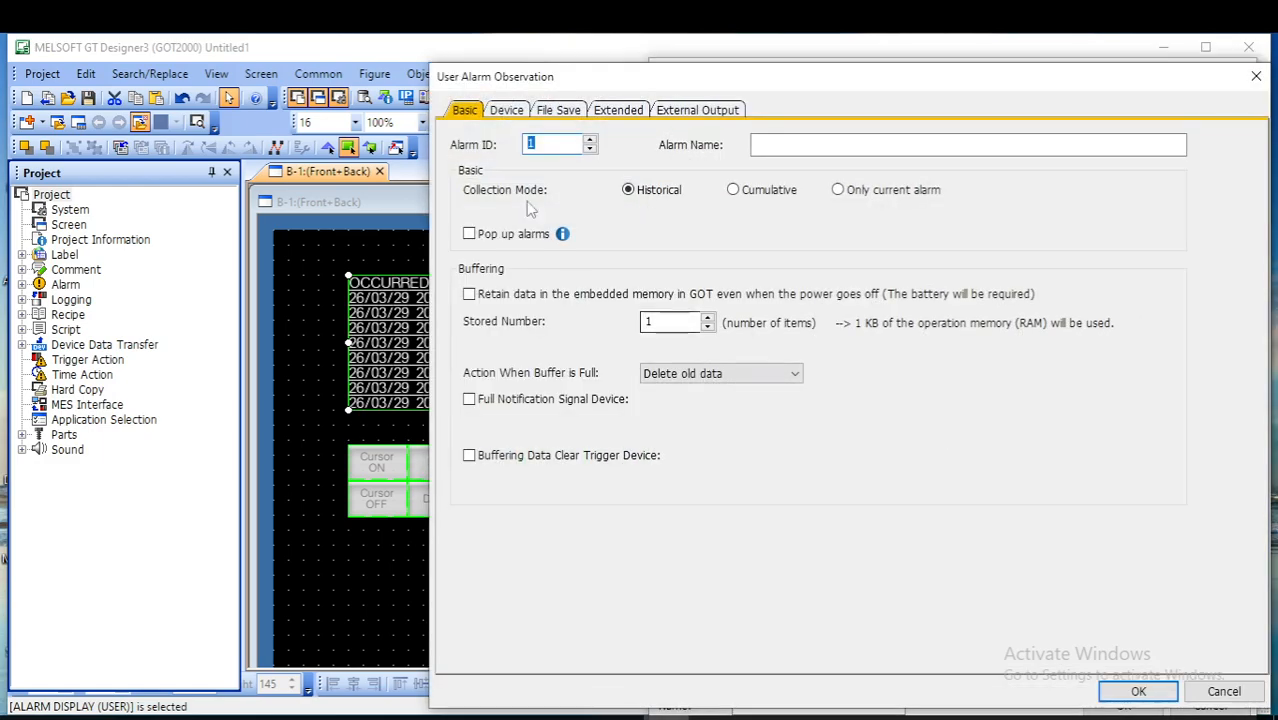
left_click(507, 113)
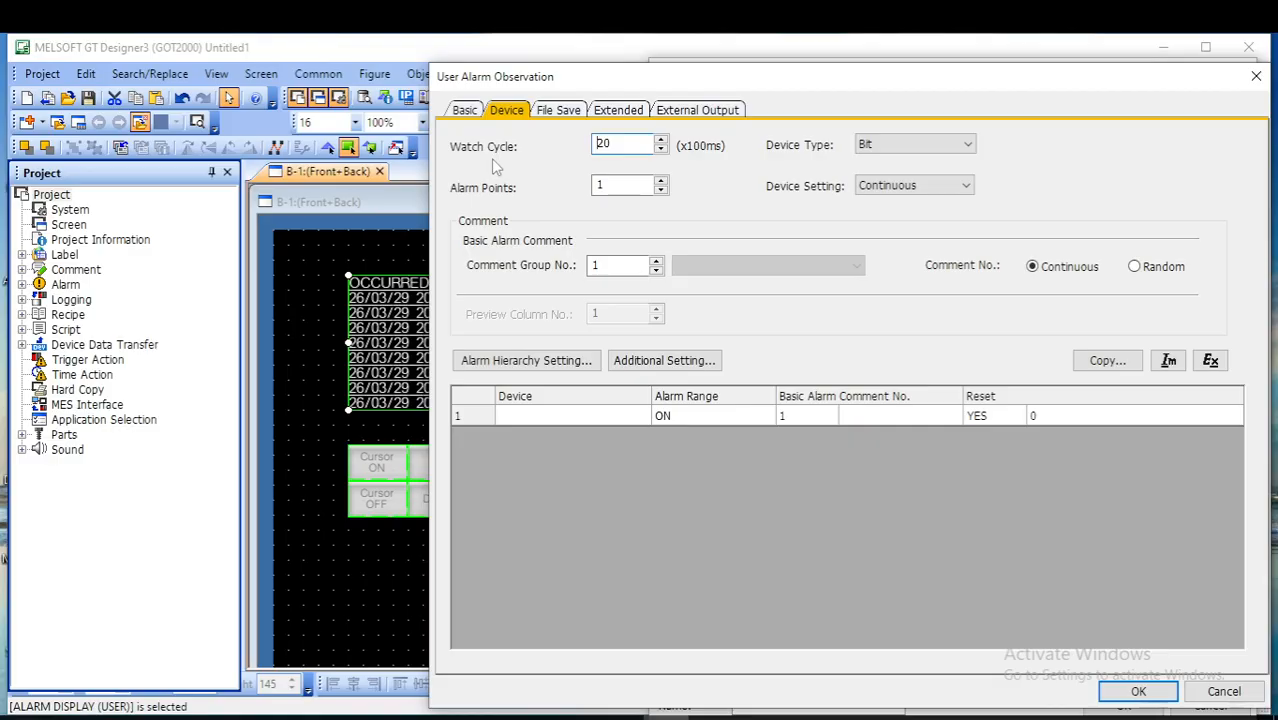
left_click(661, 150)
left_click(661, 150)
left_click(661, 150)
left_click(661, 150)
left_click(661, 150)
left_click(661, 150)
left_click(661, 150)
left_click(661, 150)
left_click(661, 150)
left_click(661, 150)
left_click(661, 150)
left_click(661, 150)
left_click(661, 150)
left_click(661, 150)
- Set the observation to 10 alarm points and assign continuous bit devices starting from M0
left_click(660, 182)
left_click(666, 182)
left_click(666, 182)
left_click(666, 182)
left_click(666, 182)
left_click(666, 182)
left_click(666, 182)
left_click(660, 182)
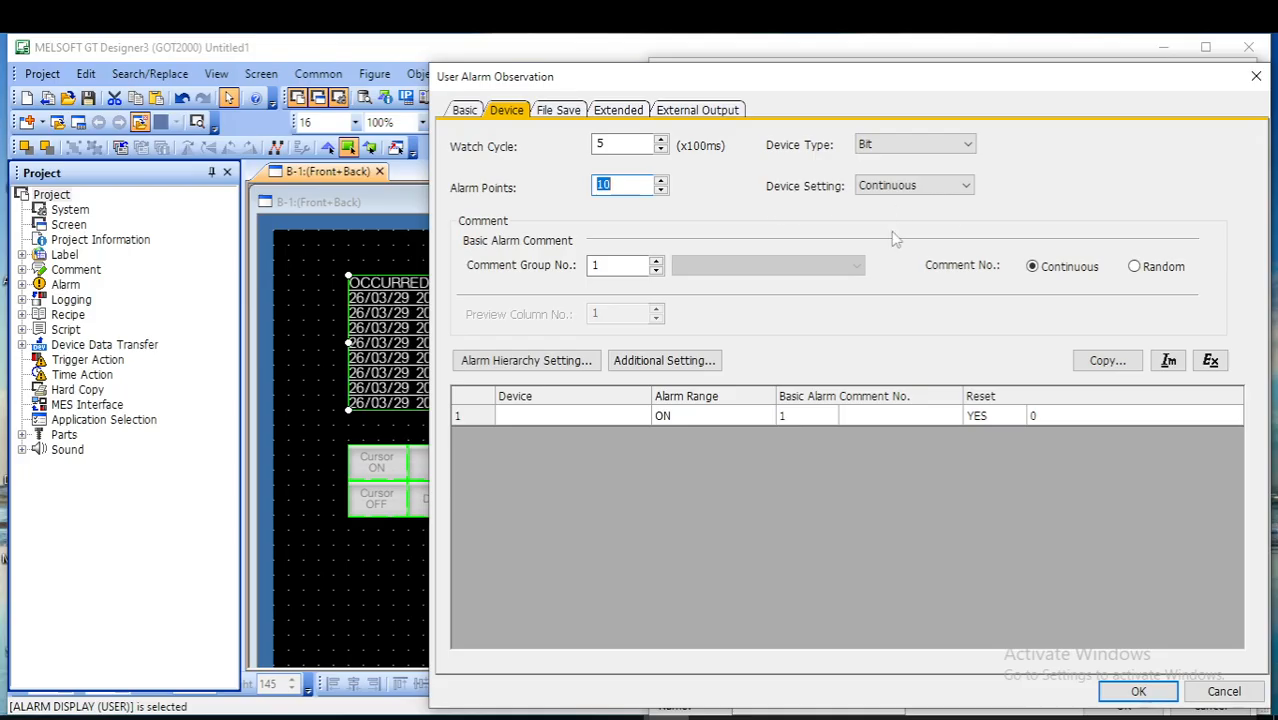
left_click(551, 415)
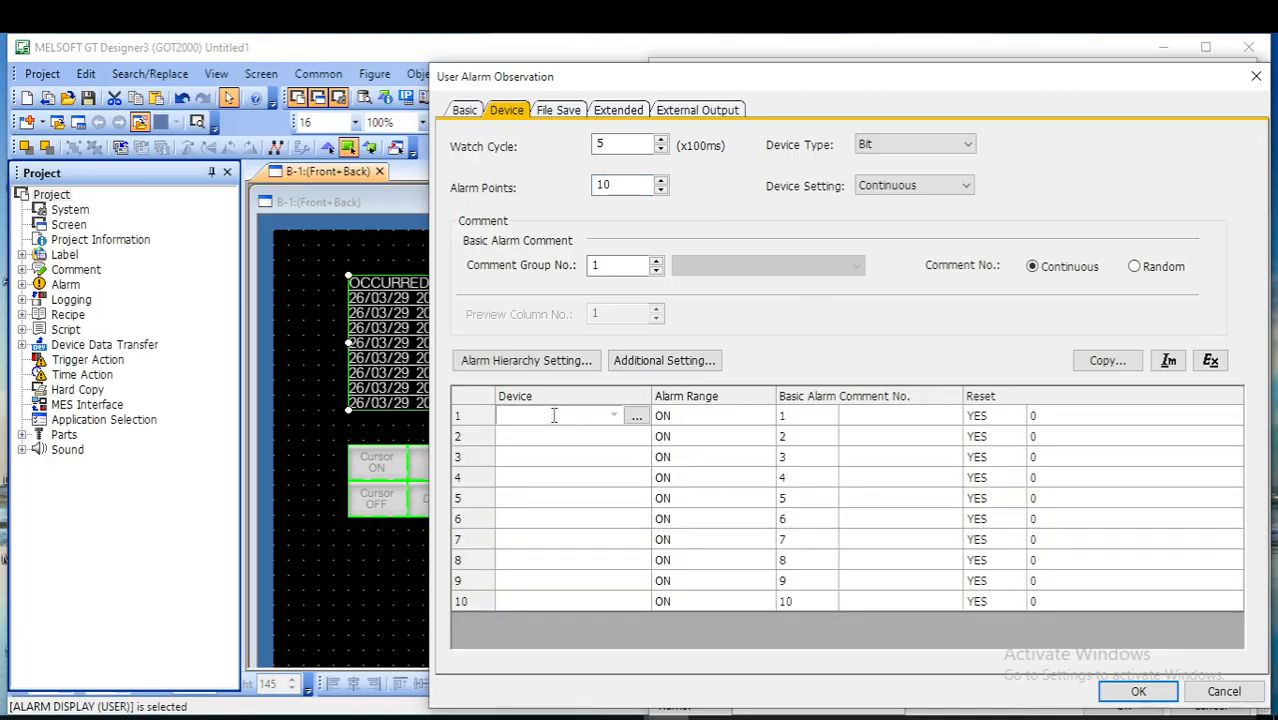
type("M0")
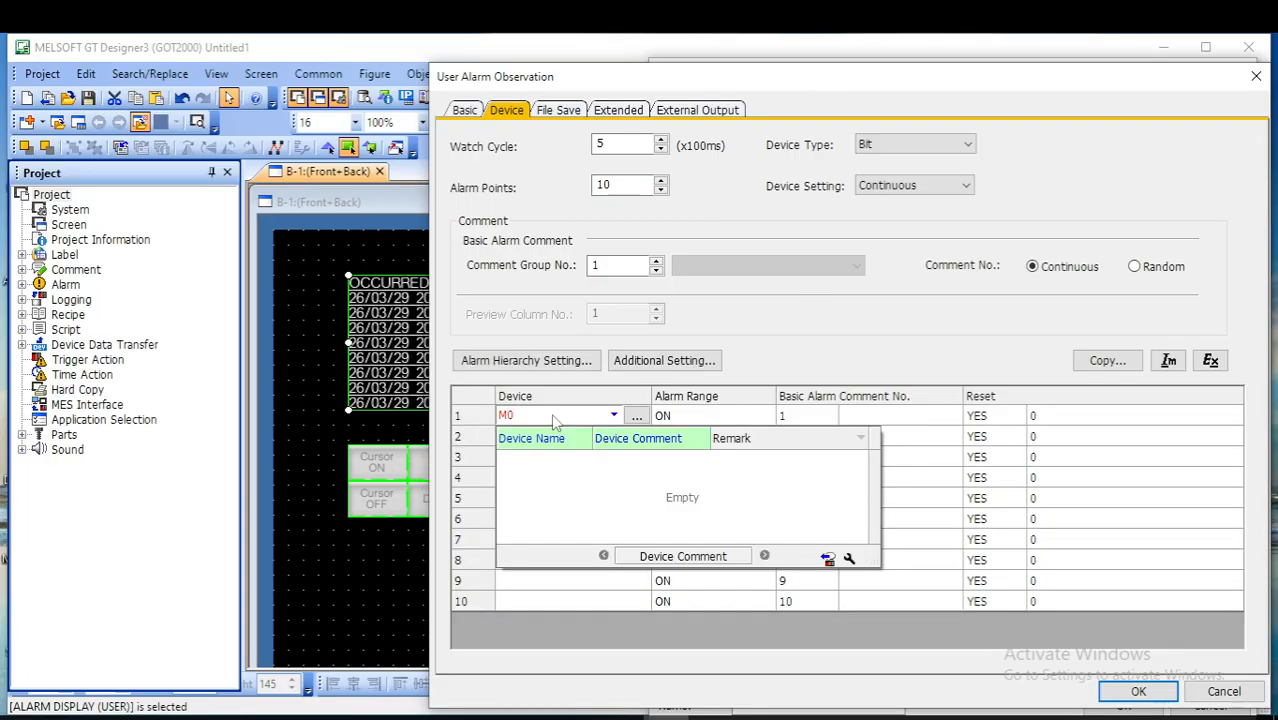
left_click(903, 331)
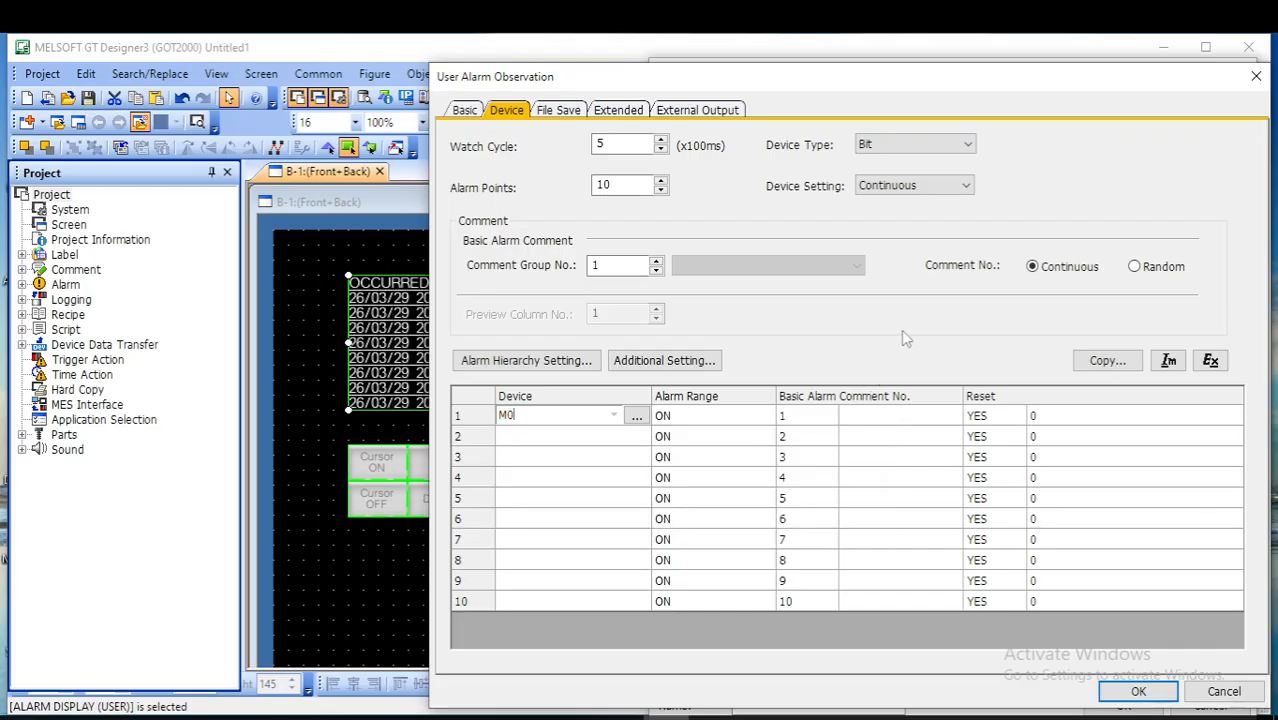
- Save the user alarm observation, accepting the stored number adjustment, check its device list, and apply the alarm display settings
left_click(1155, 690)
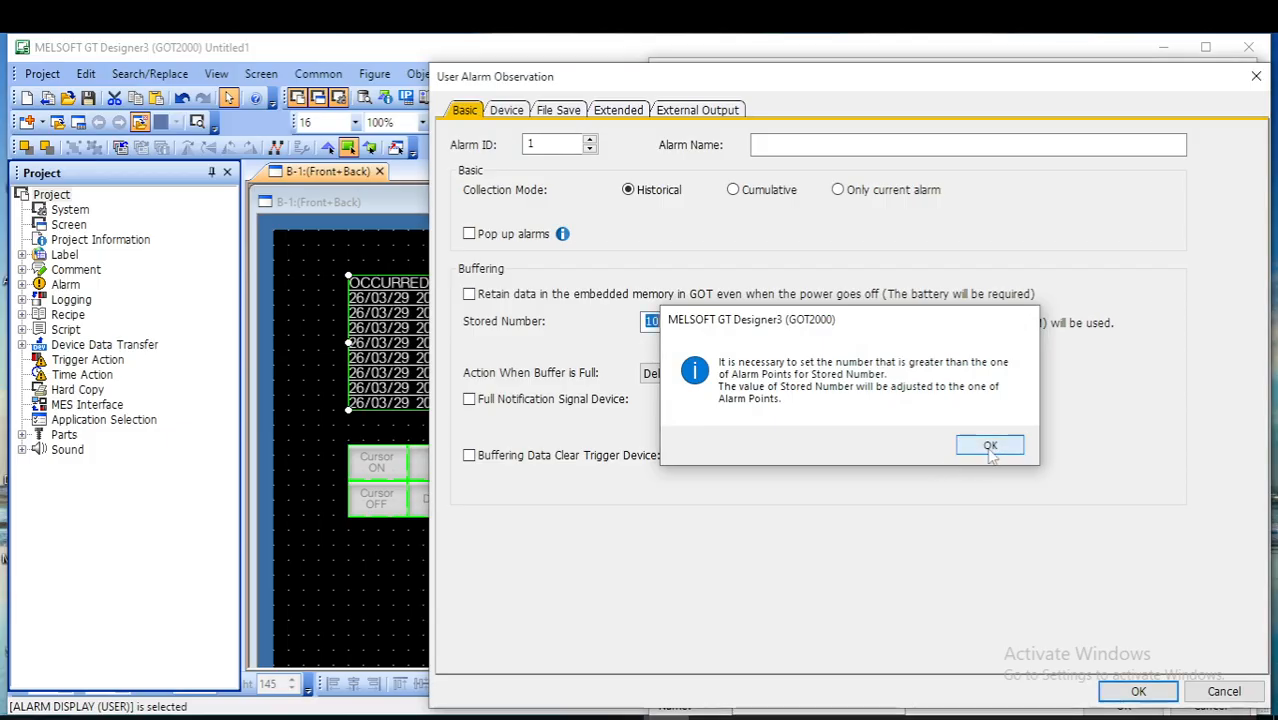
left_click(989, 446)
left_click(514, 113)
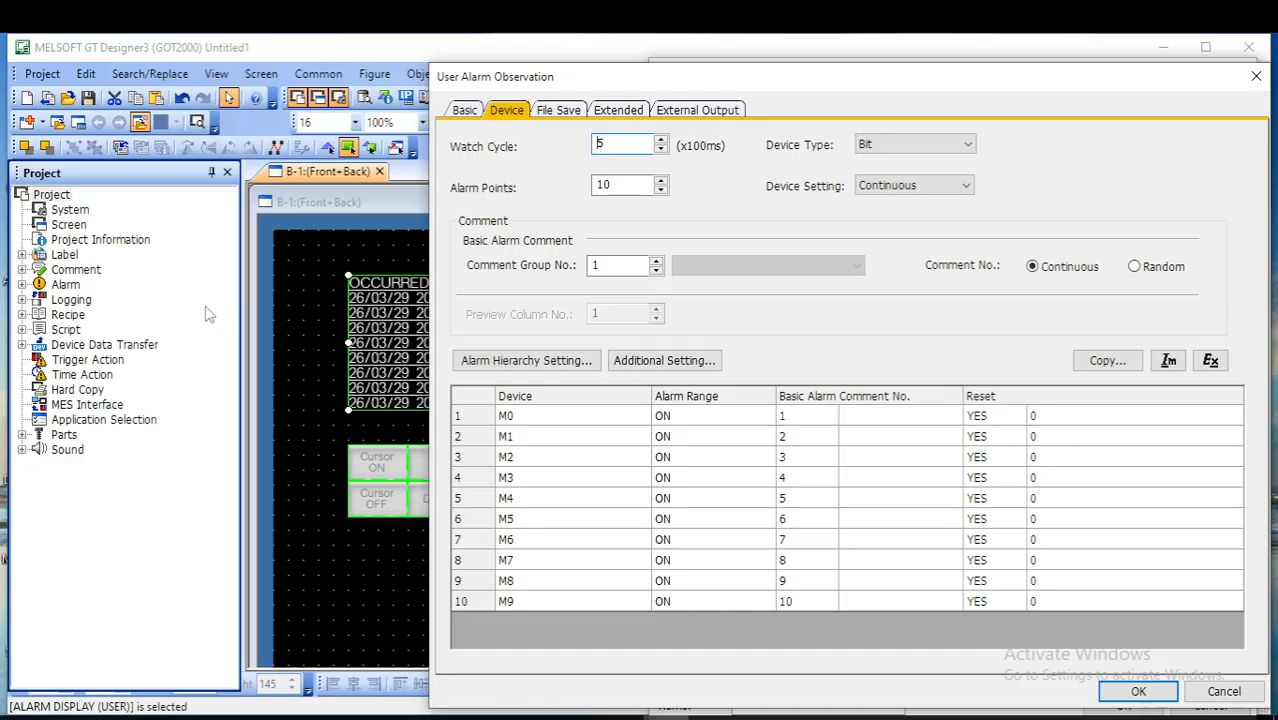
left_click(1137, 692)
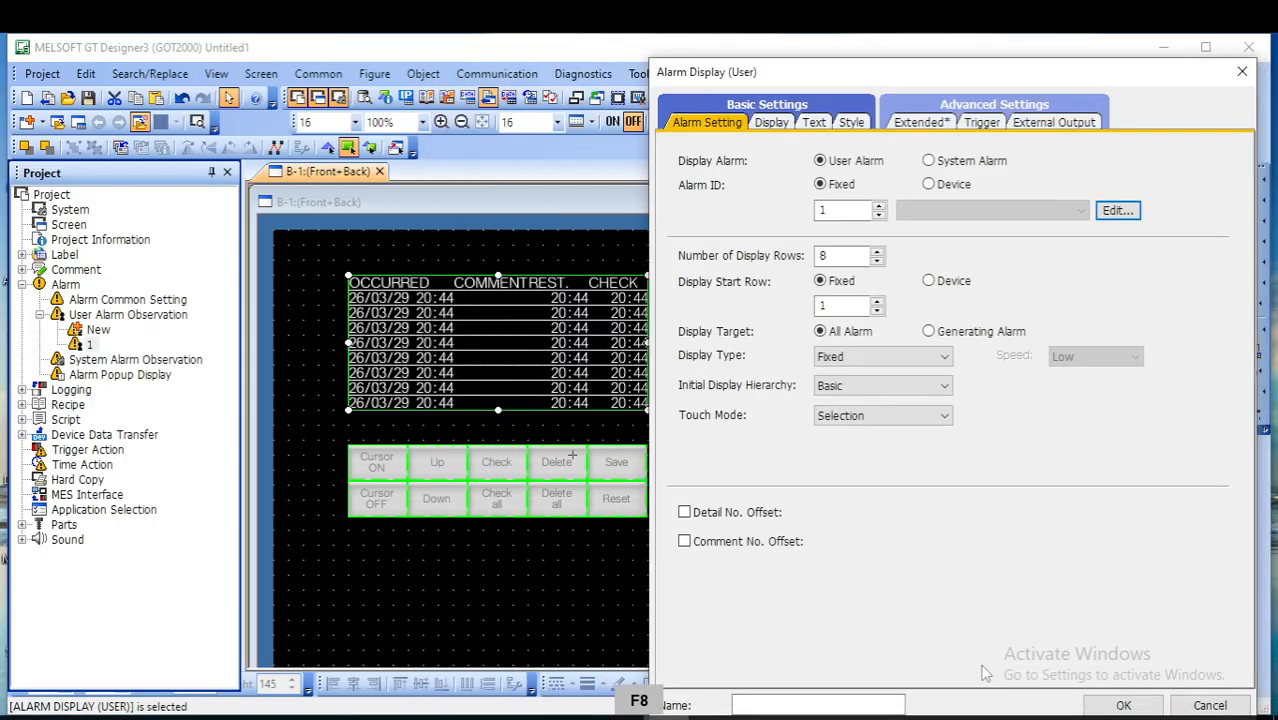
left_click(1121, 705)
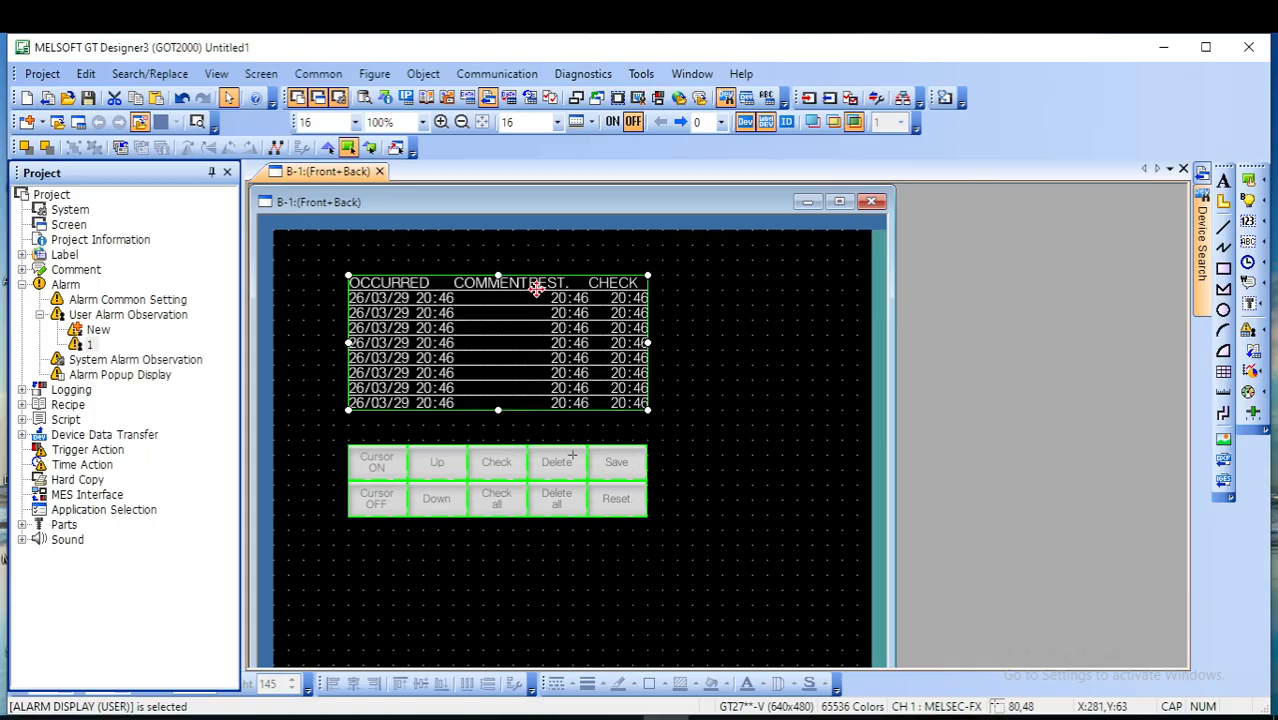
key("F8")
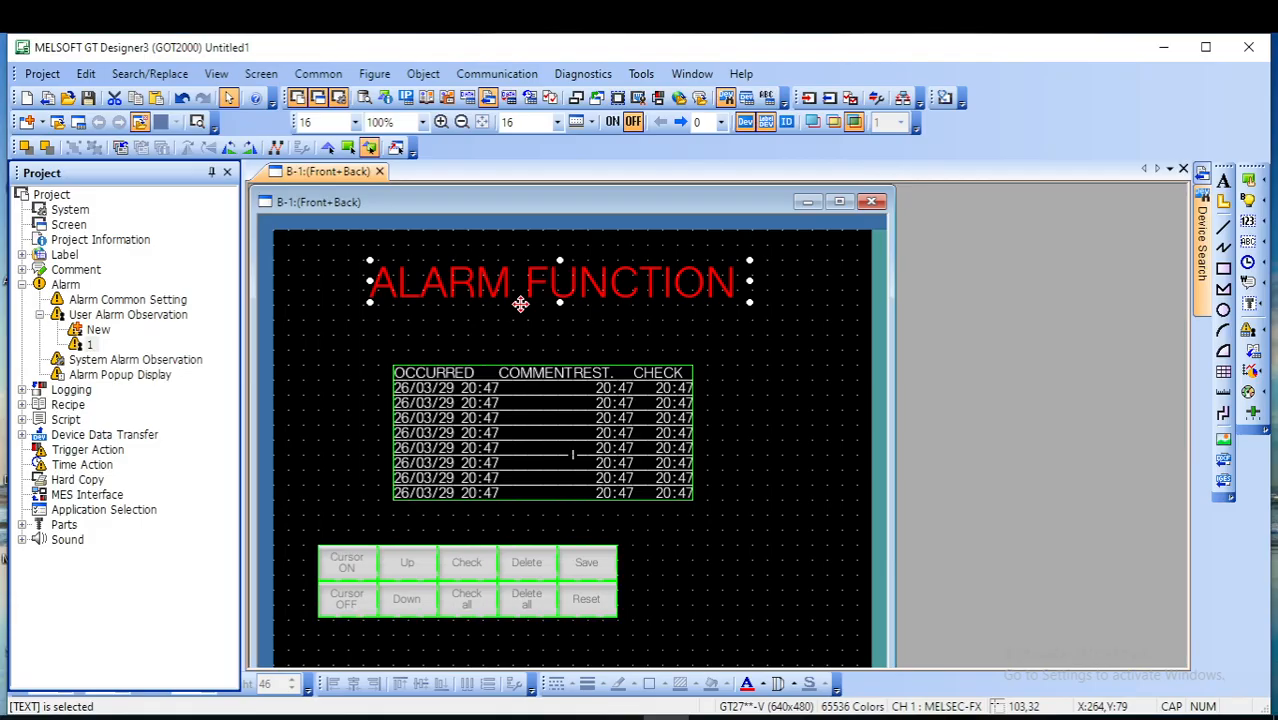
key("F8")
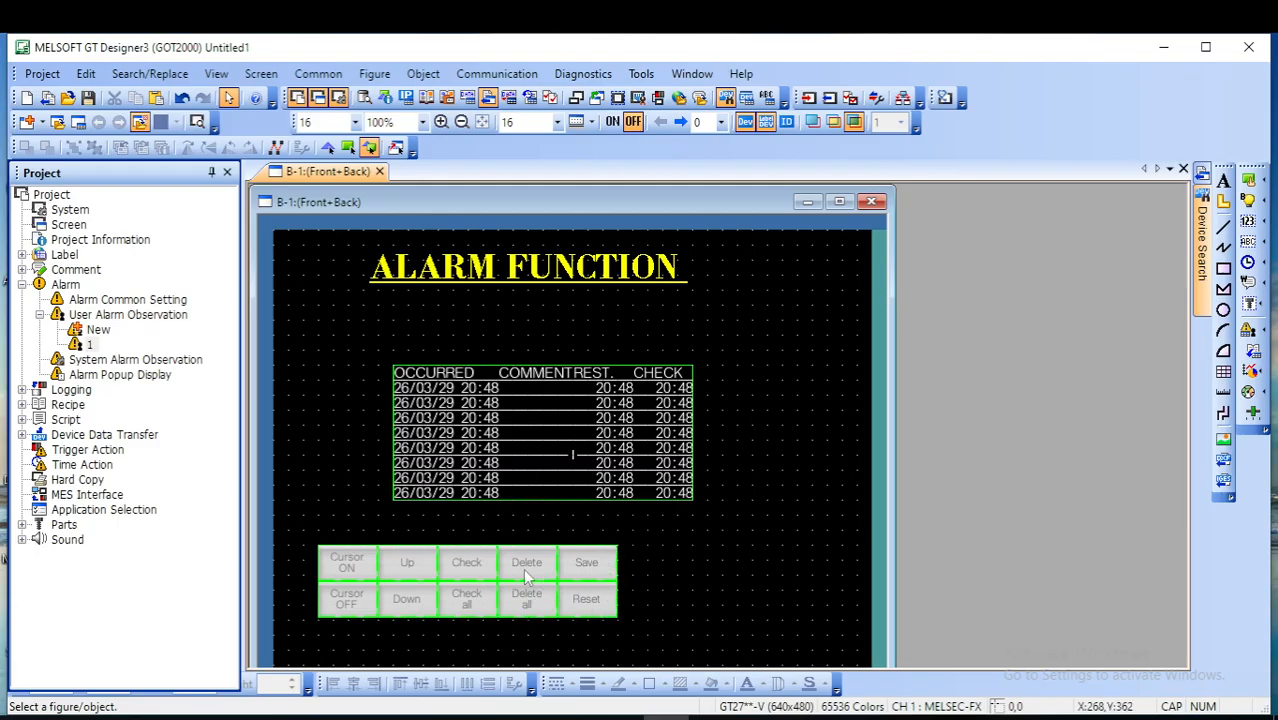
key("F8")
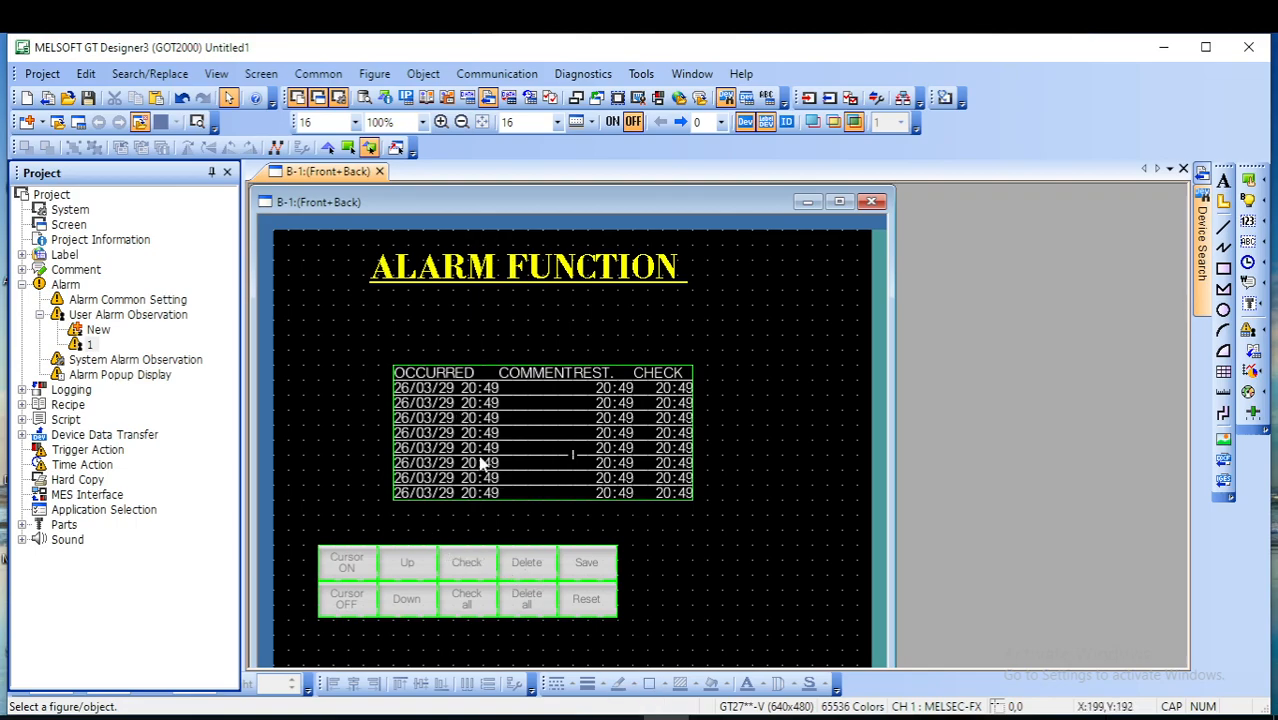
- Add the Level and Group attributes to the user alarm display's contents and apply the change
left_click(480, 574)
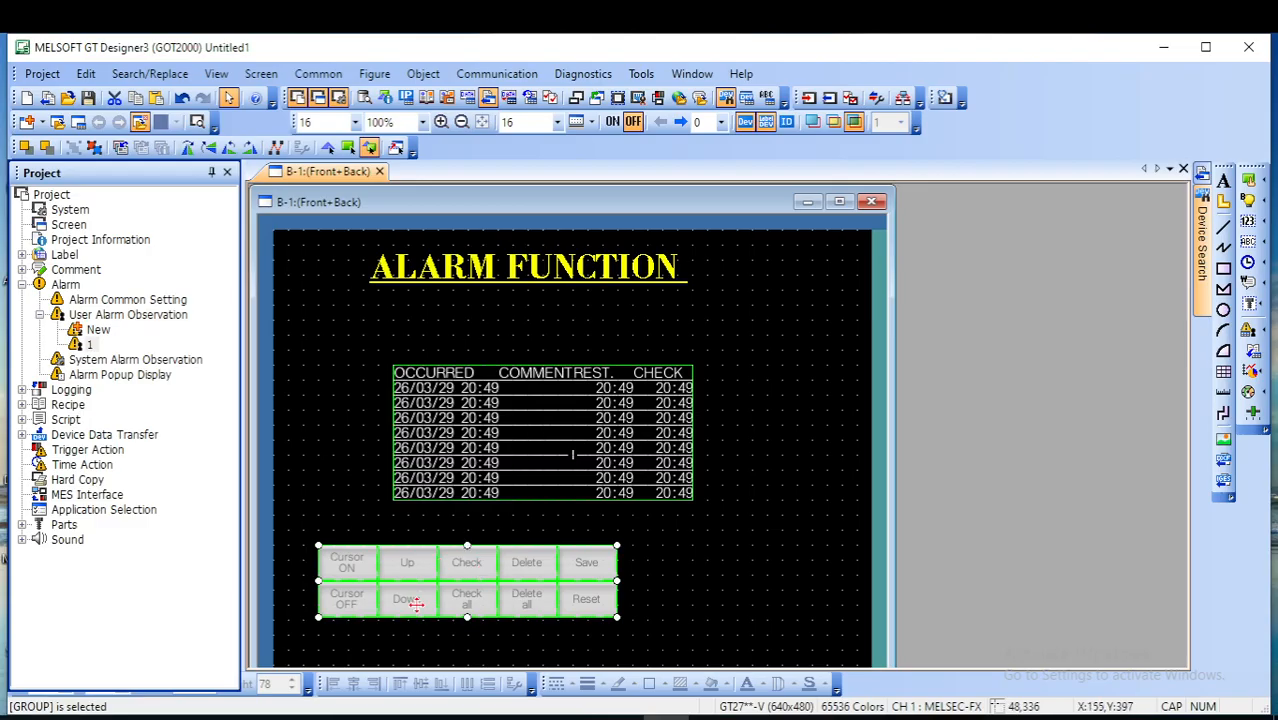
double_click(532, 447)
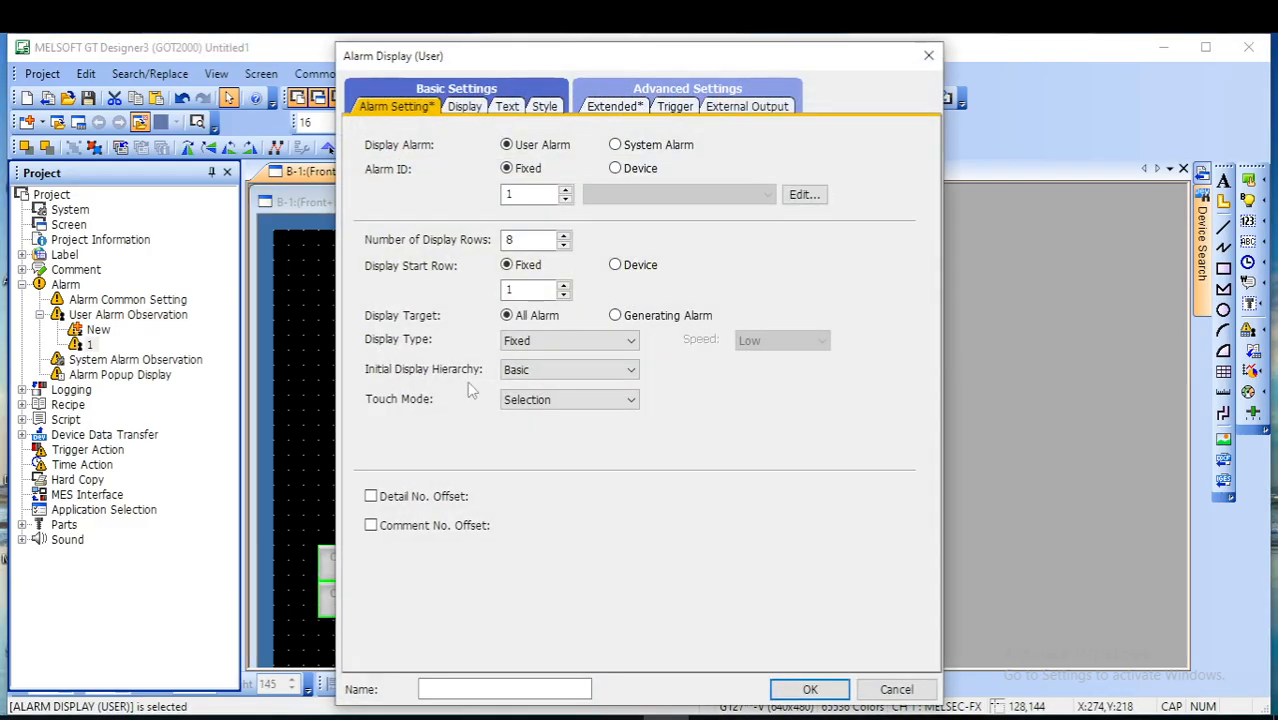
left_click(465, 106)
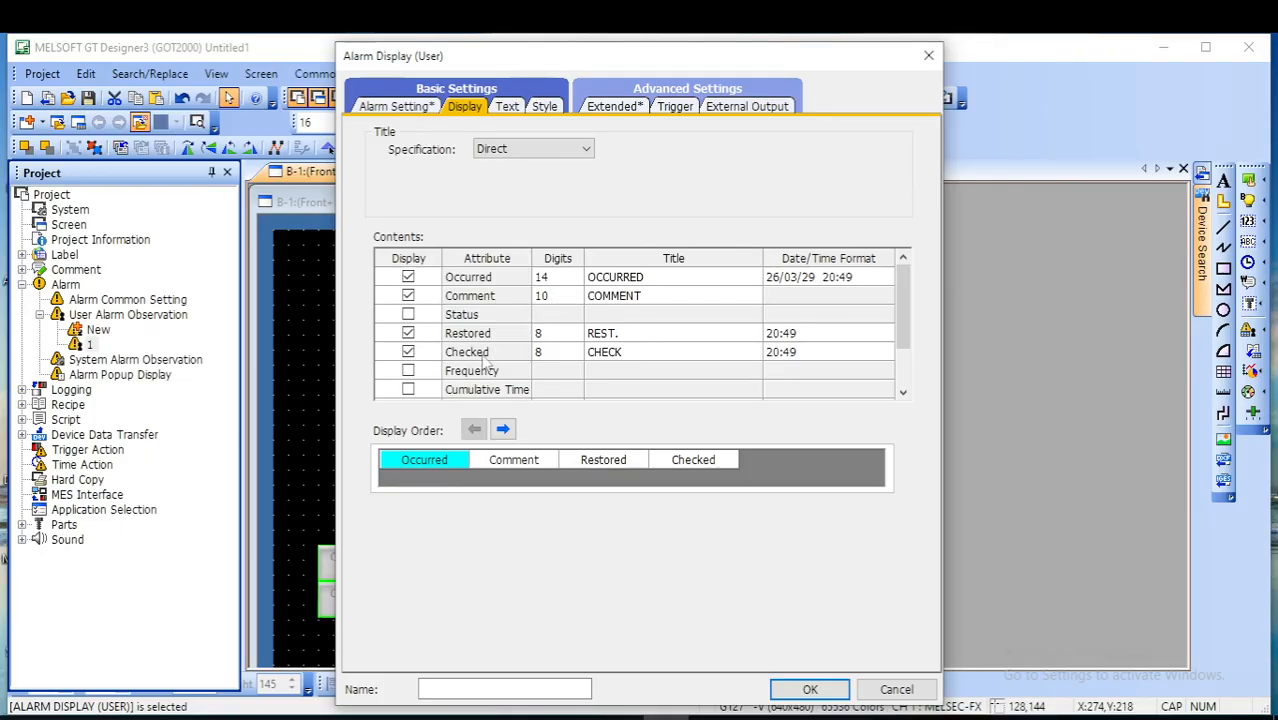
scroll(565, 365, "down", 1)
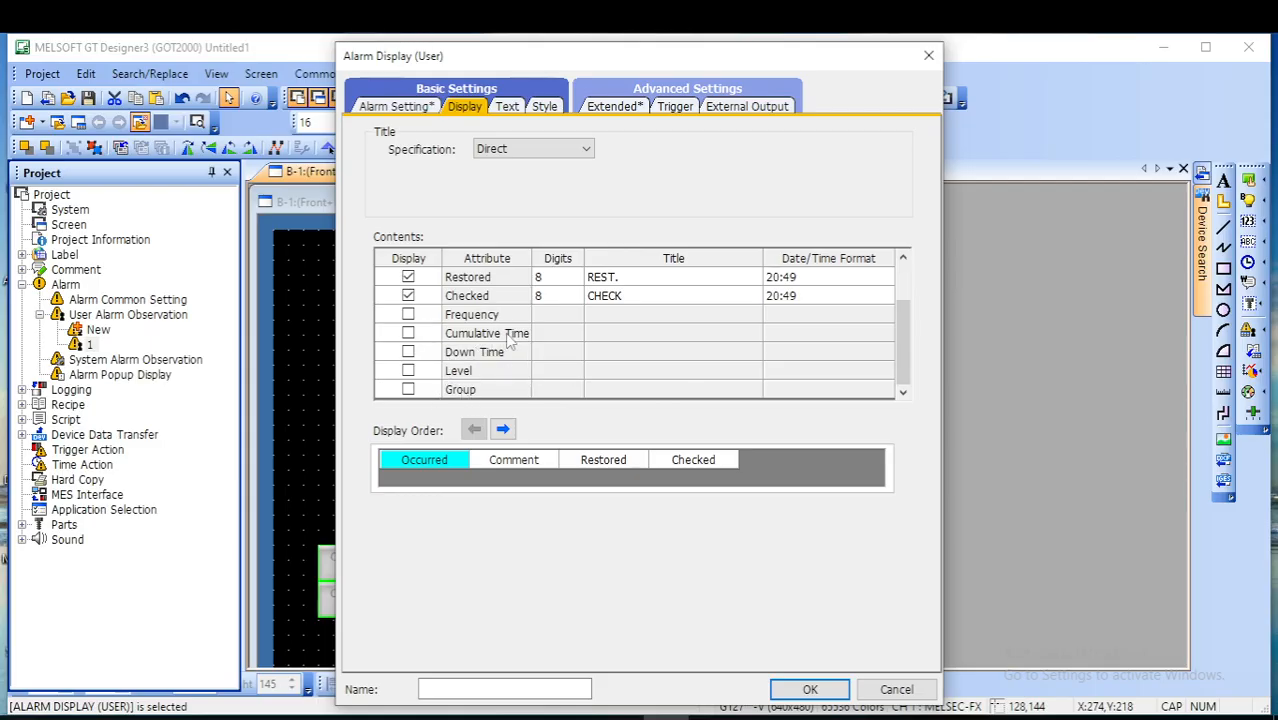
scroll(522, 332, "up", 1)
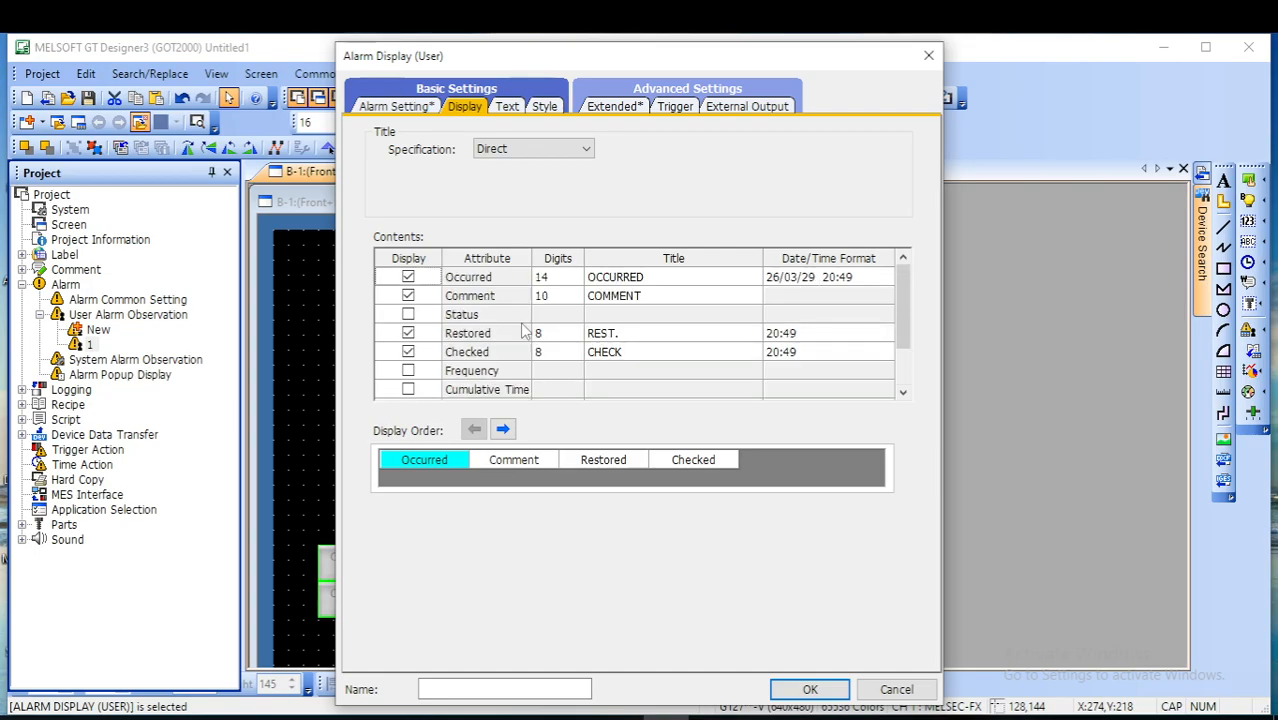
scroll(519, 368, "down", 1)
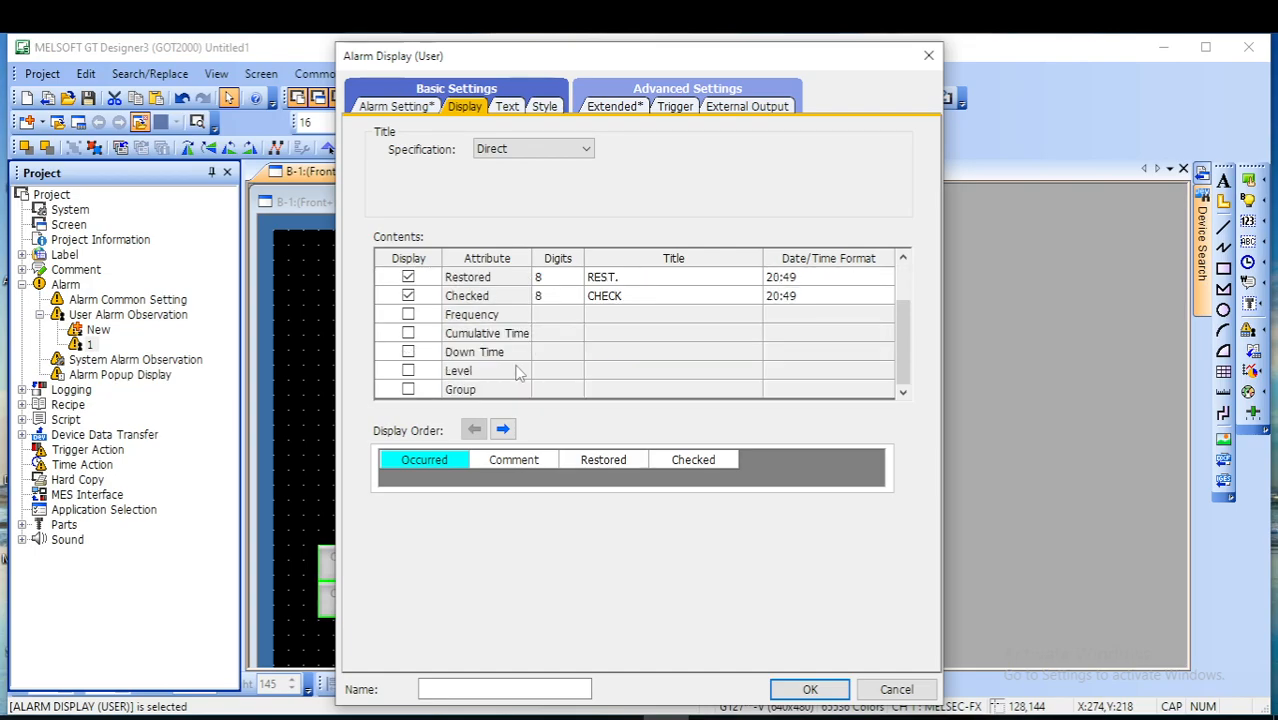
left_click(408, 371)
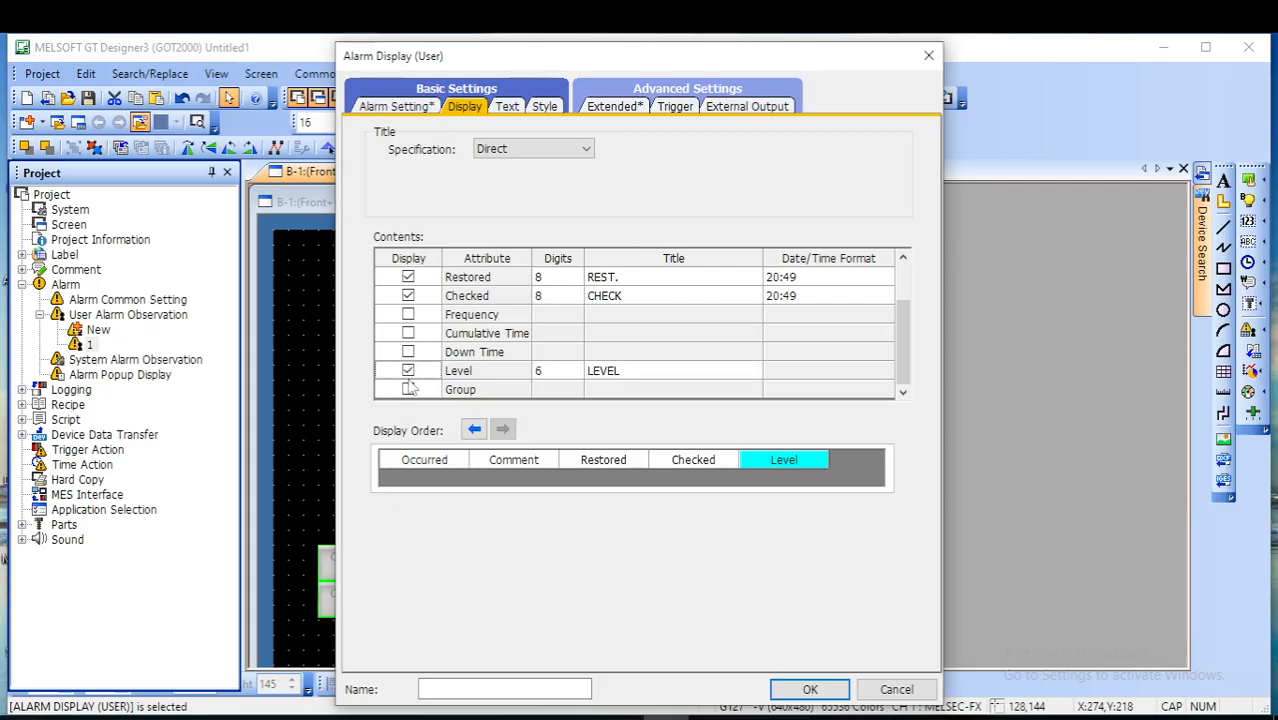
left_click(408, 371)
left_click(408, 371)
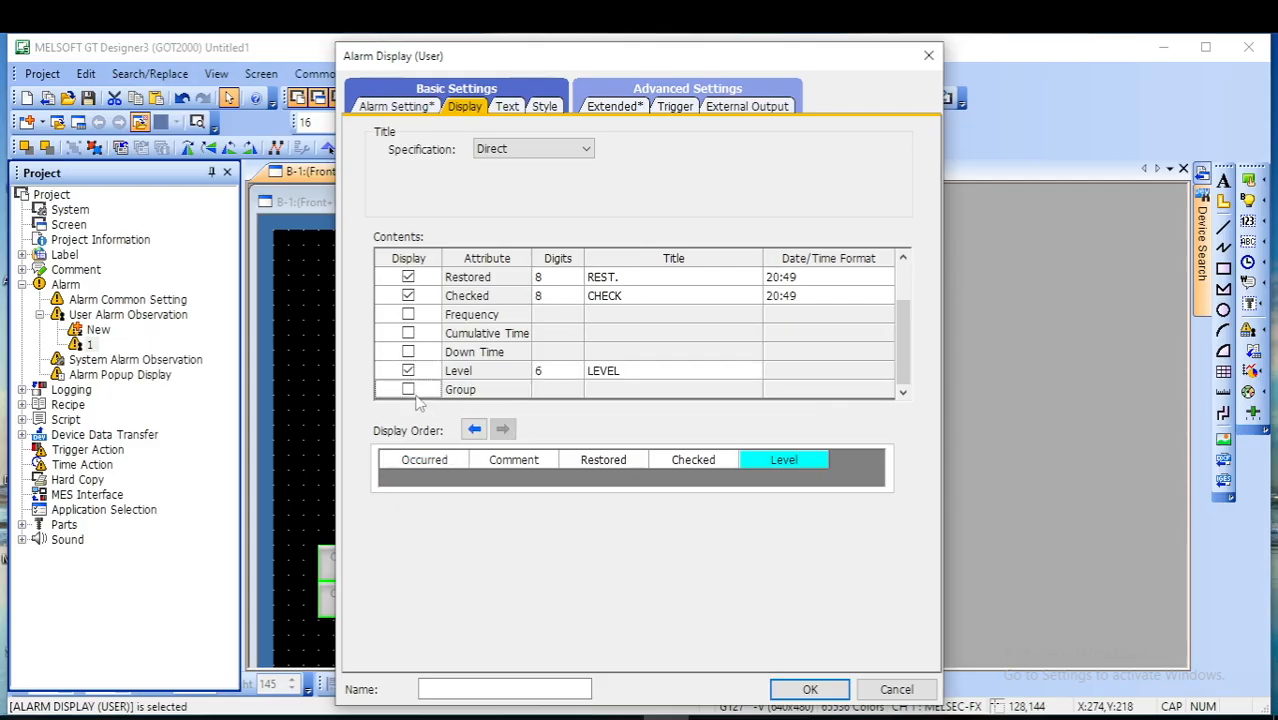
left_click(409, 390)
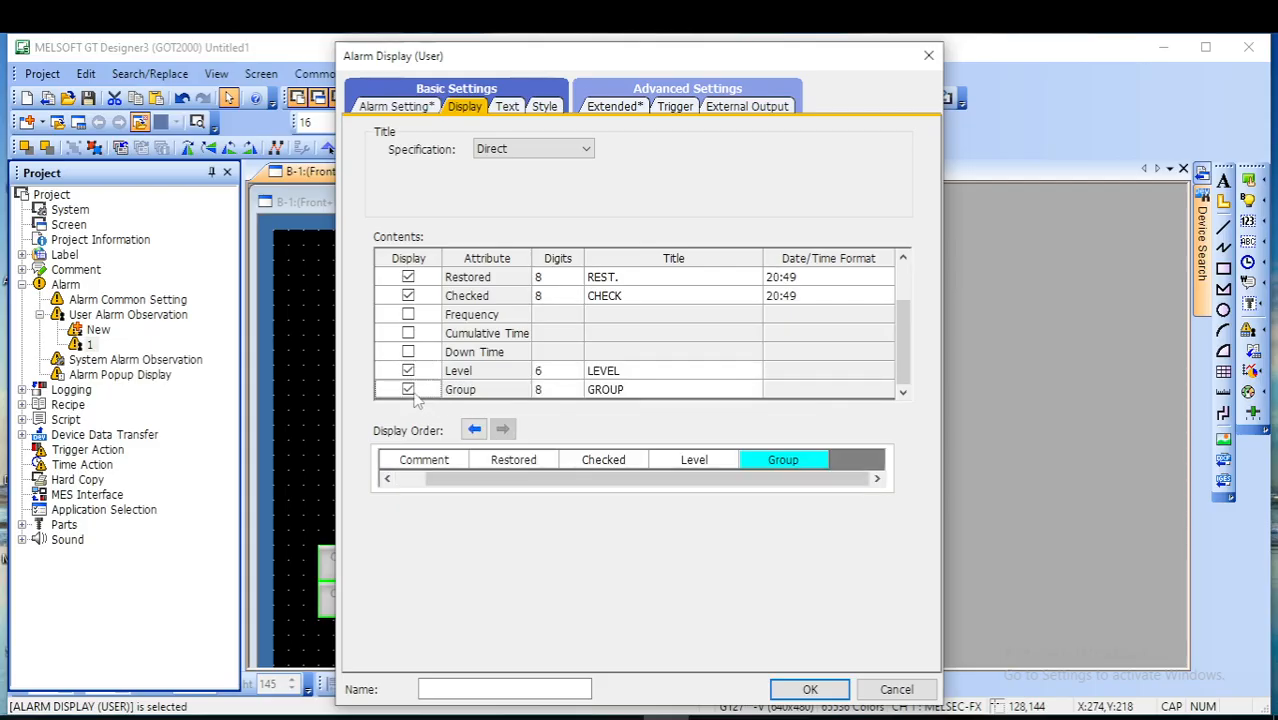
left_click(832, 692)
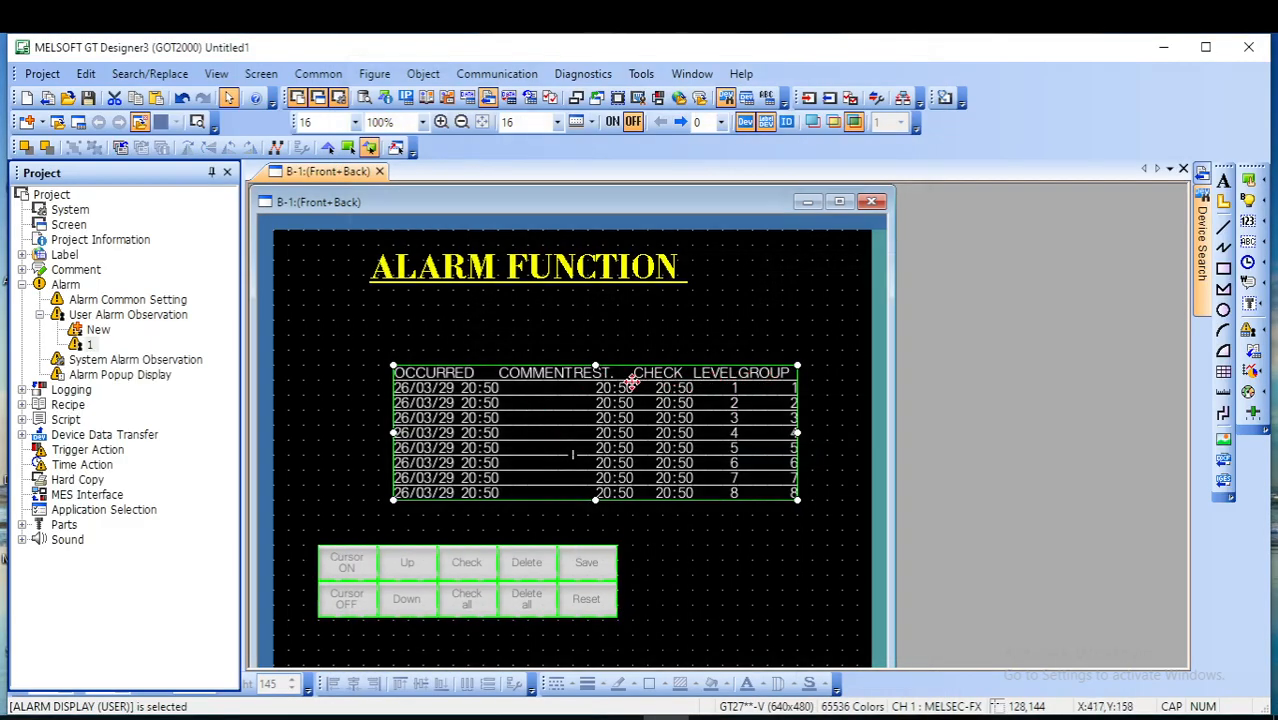
- Set the alarm display's title text color to yellow (252)
double_click(606, 381)
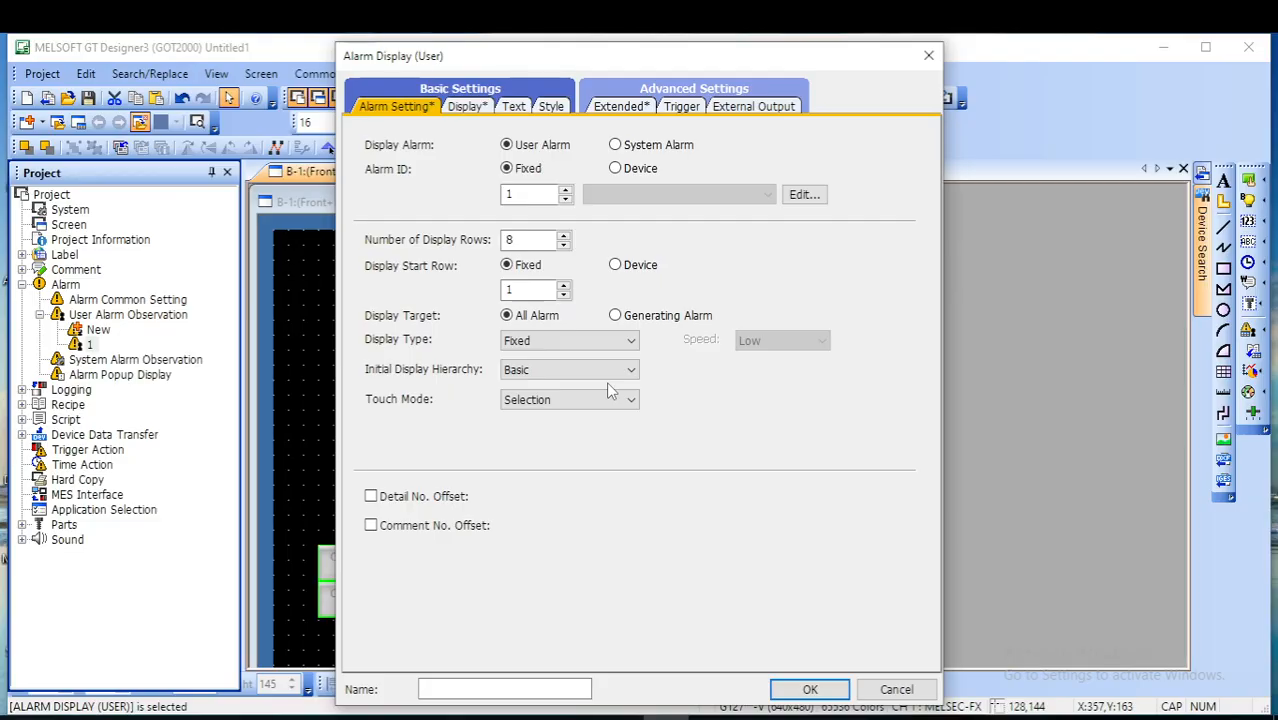
left_click(513, 107)
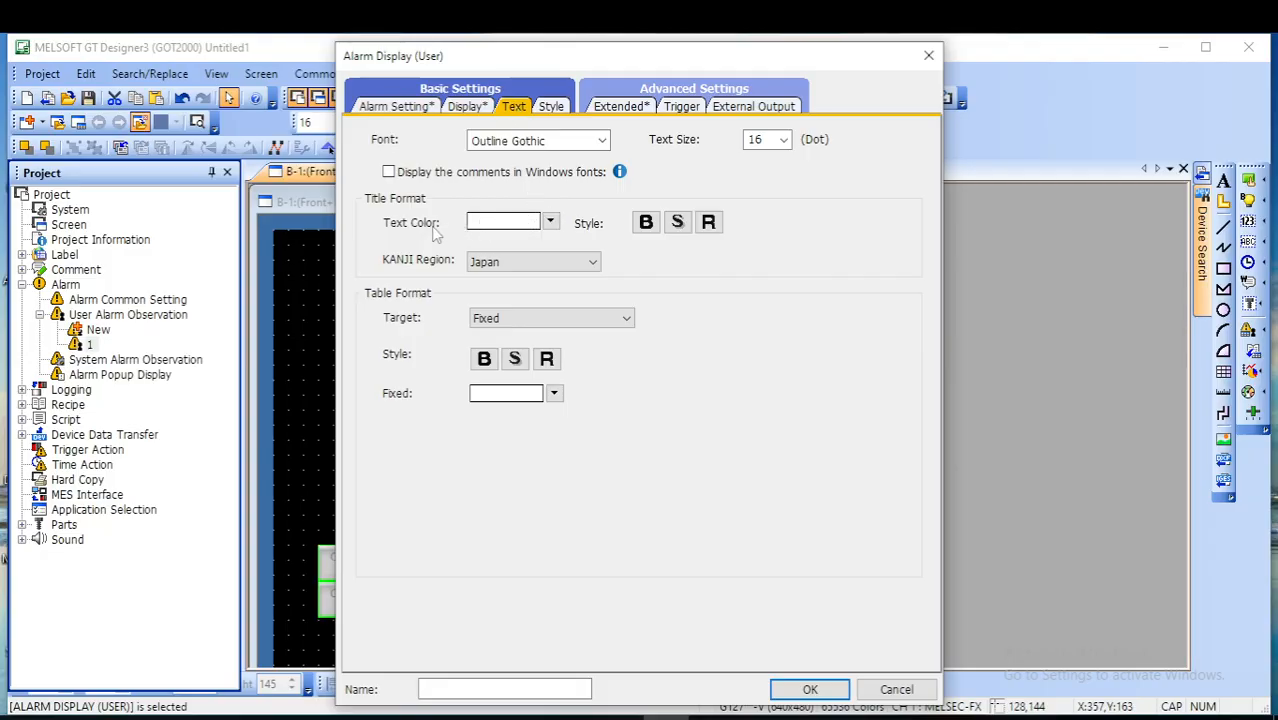
left_click(550, 222)
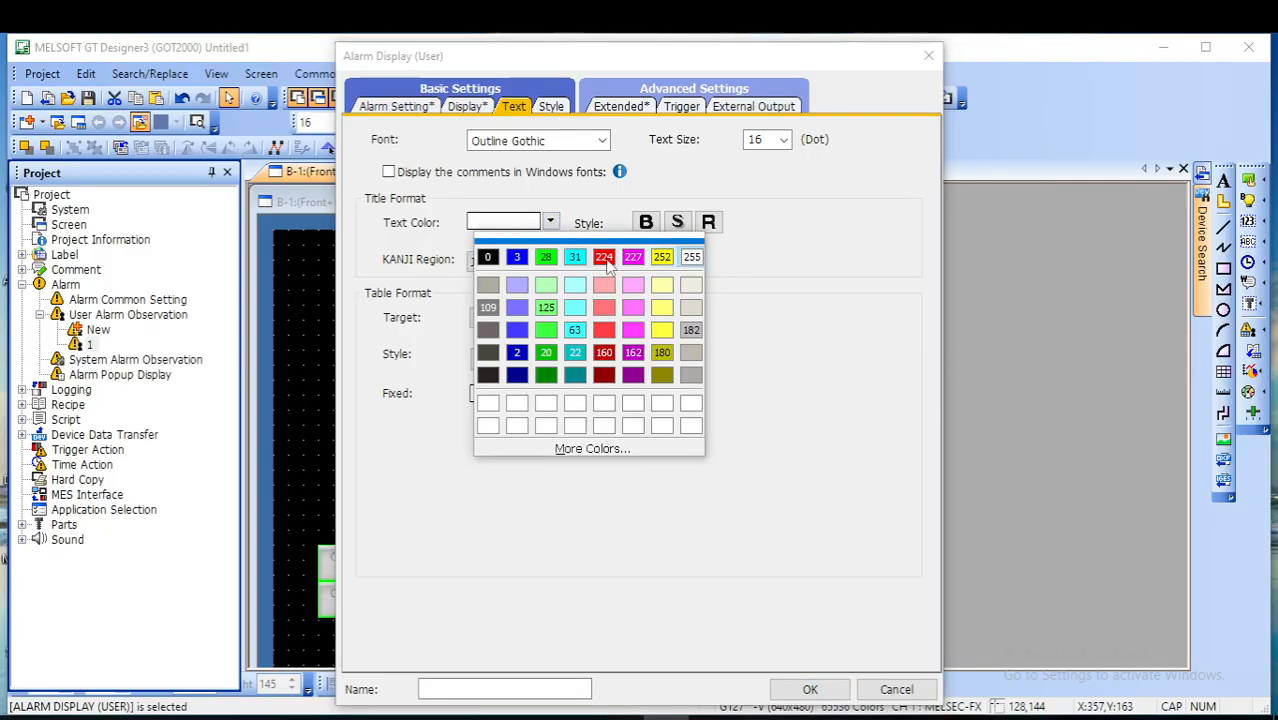
left_click(663, 258)
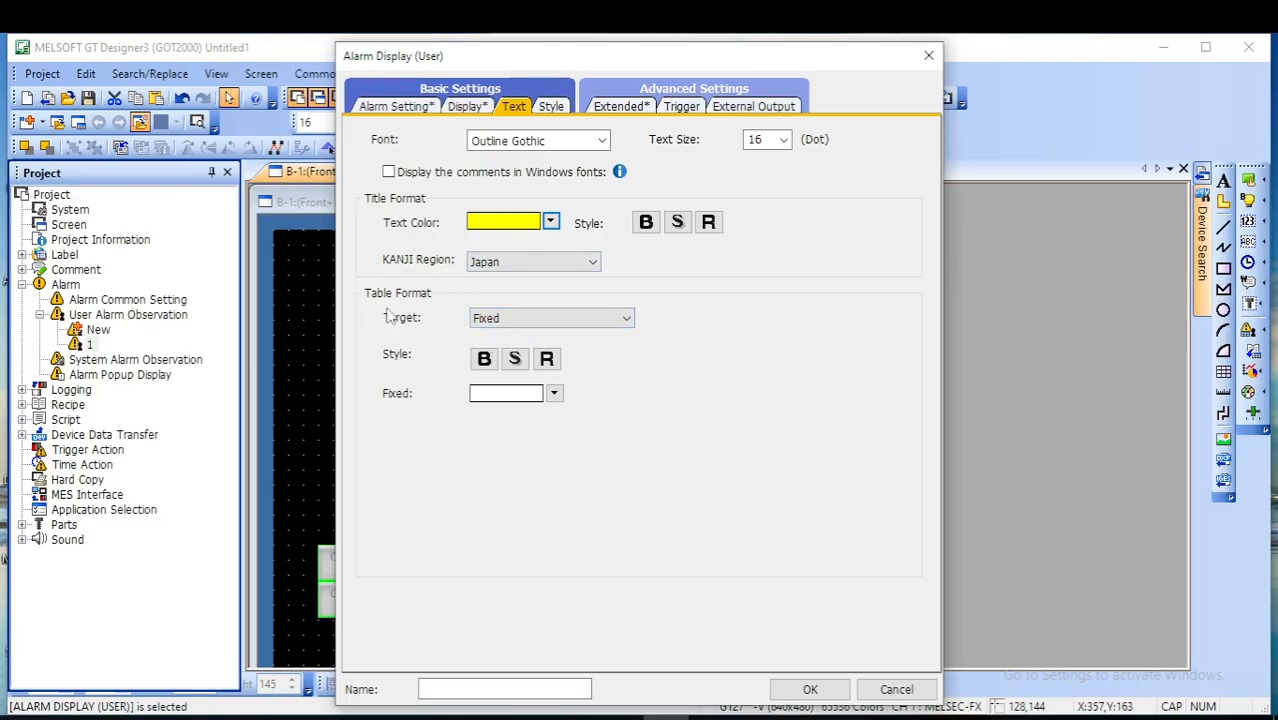
- Set the table format target to Status, with Occurred in red (224) and Restored in yellow (252)
left_click(620, 328)
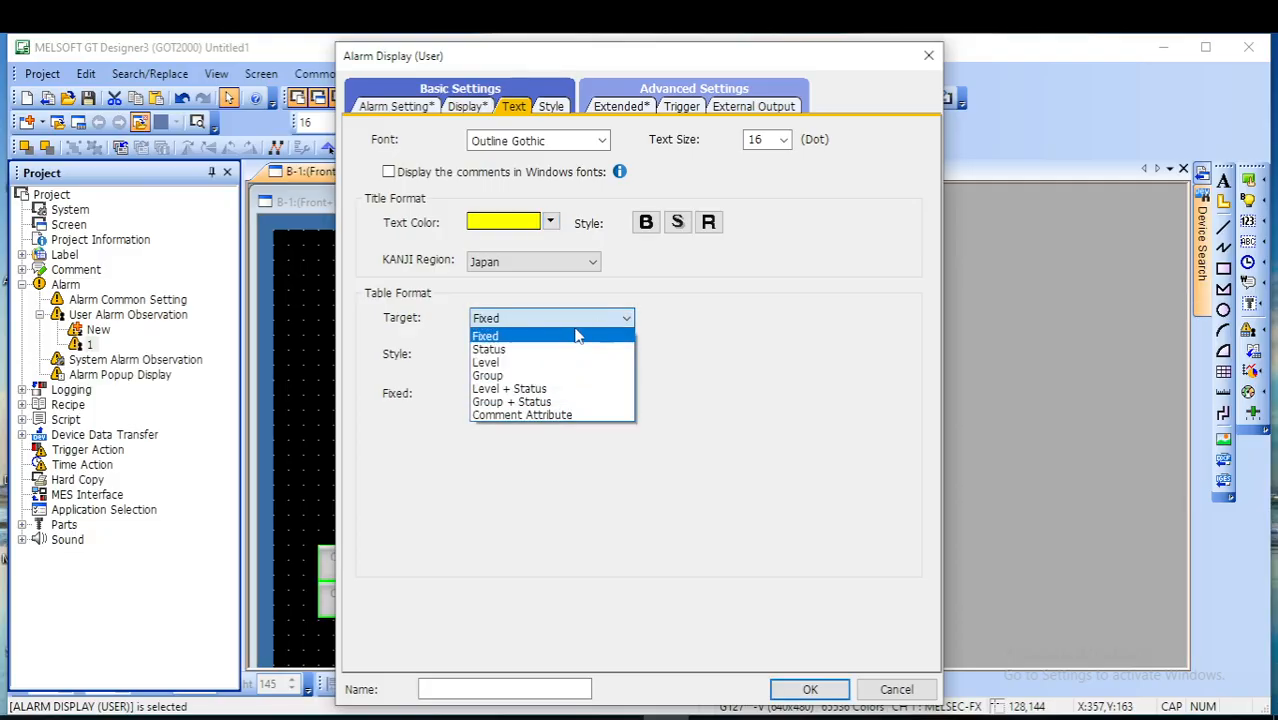
left_click(515, 351)
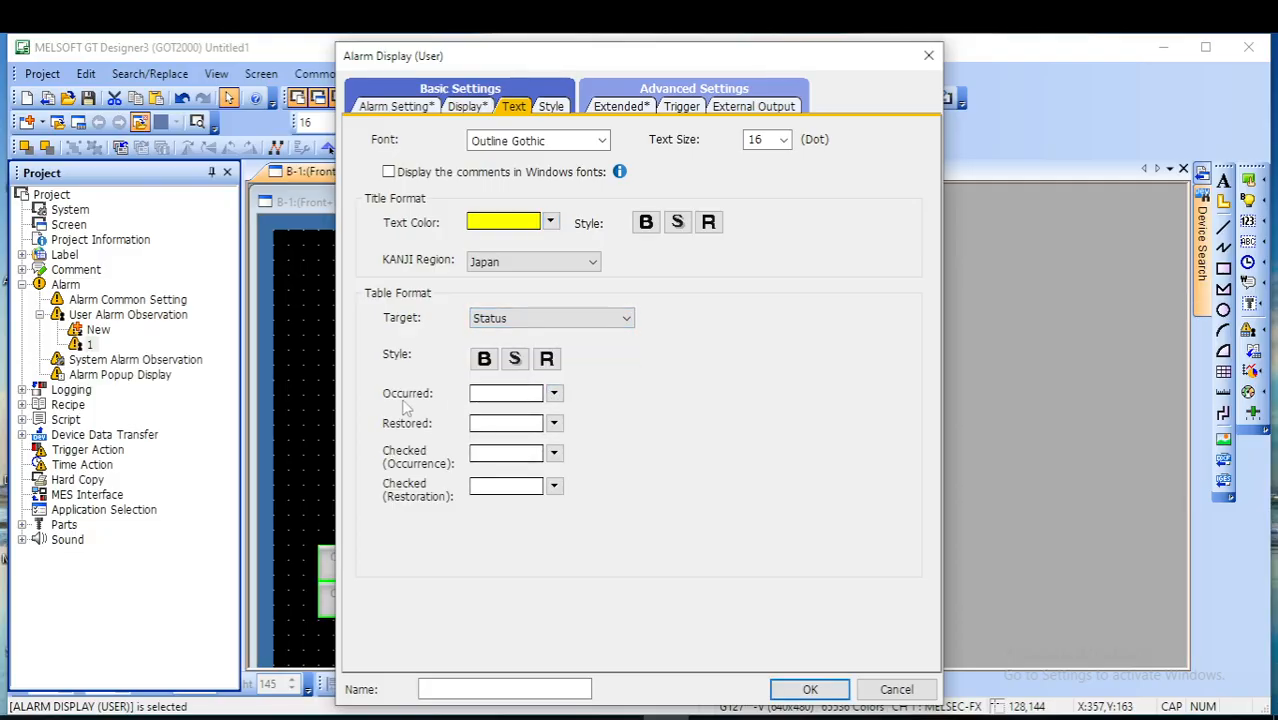
left_click(554, 394)
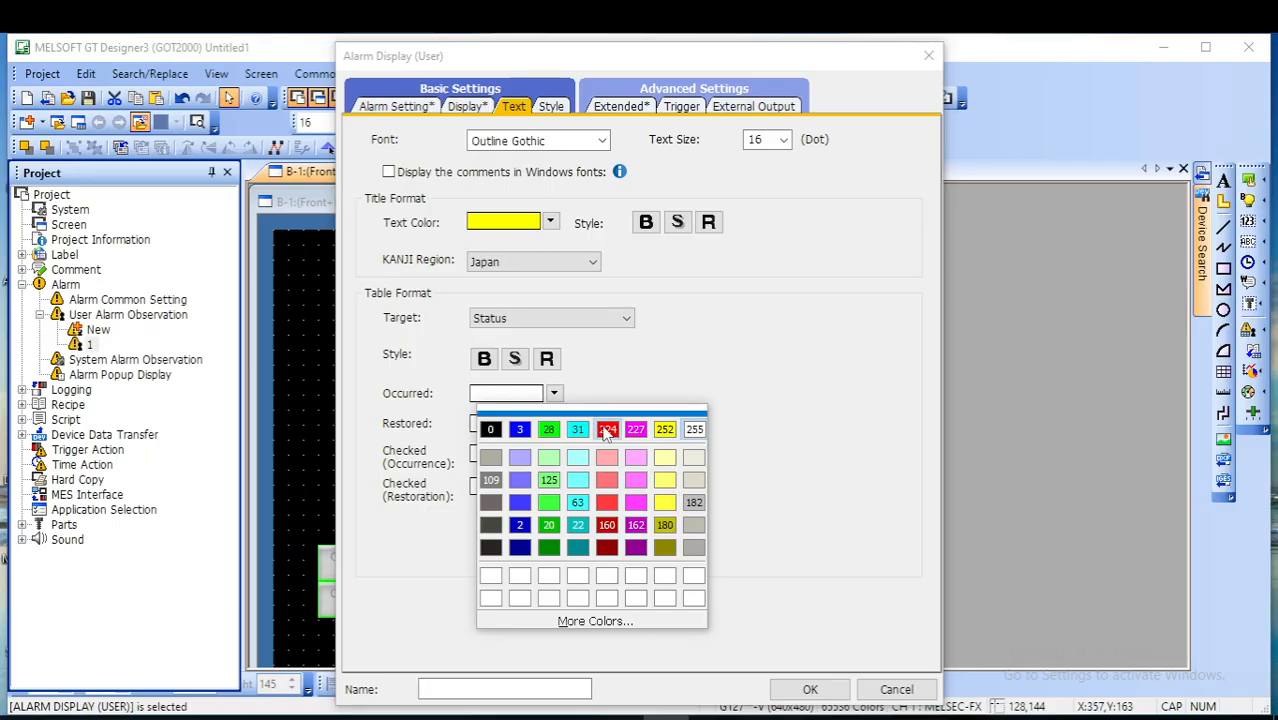
left_click(596, 428)
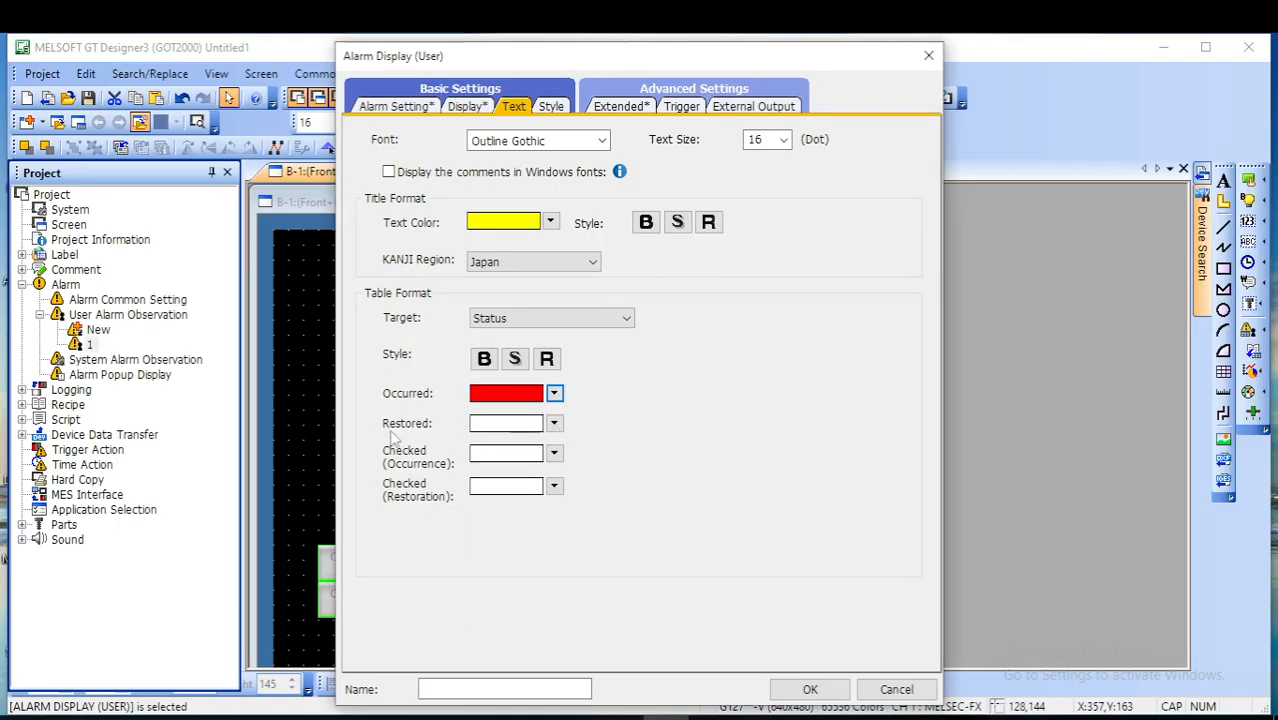
left_click(554, 423)
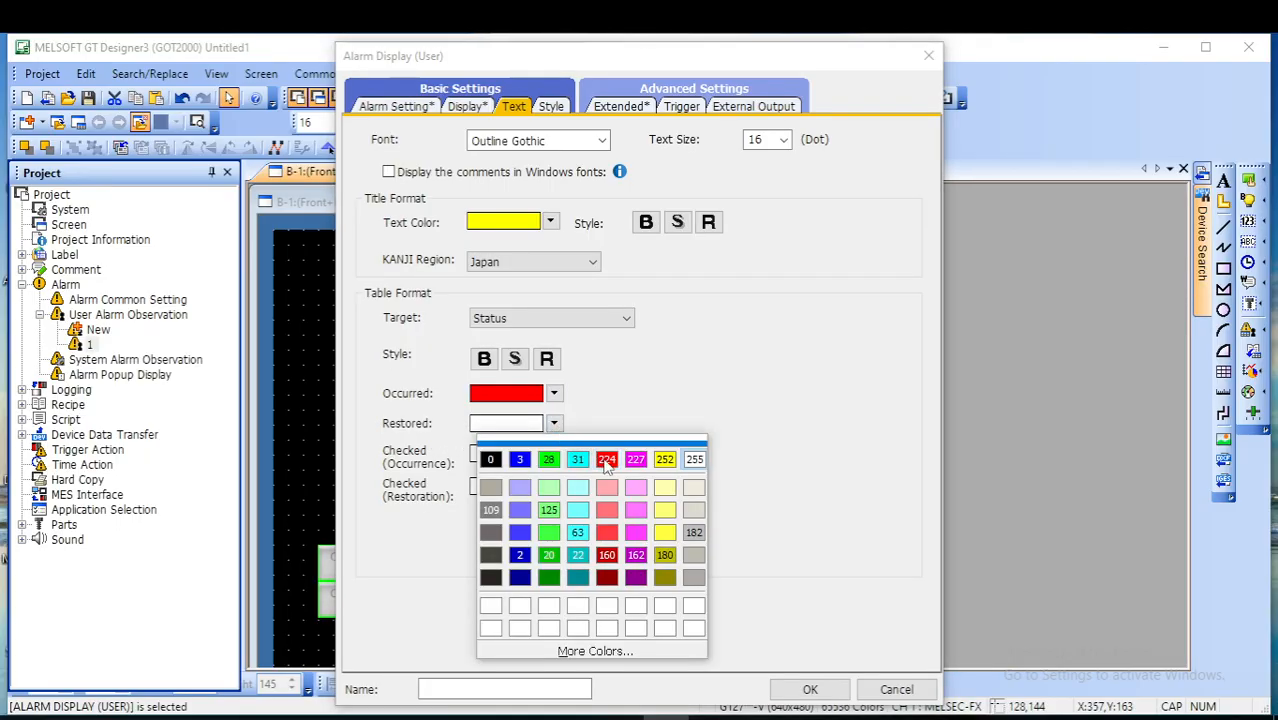
left_click(665, 460)
- Color Checked (Occurrence) green (28) and Checked (Restoration) dark yellow (180), then apply the alarm display settings
left_click(554, 453)
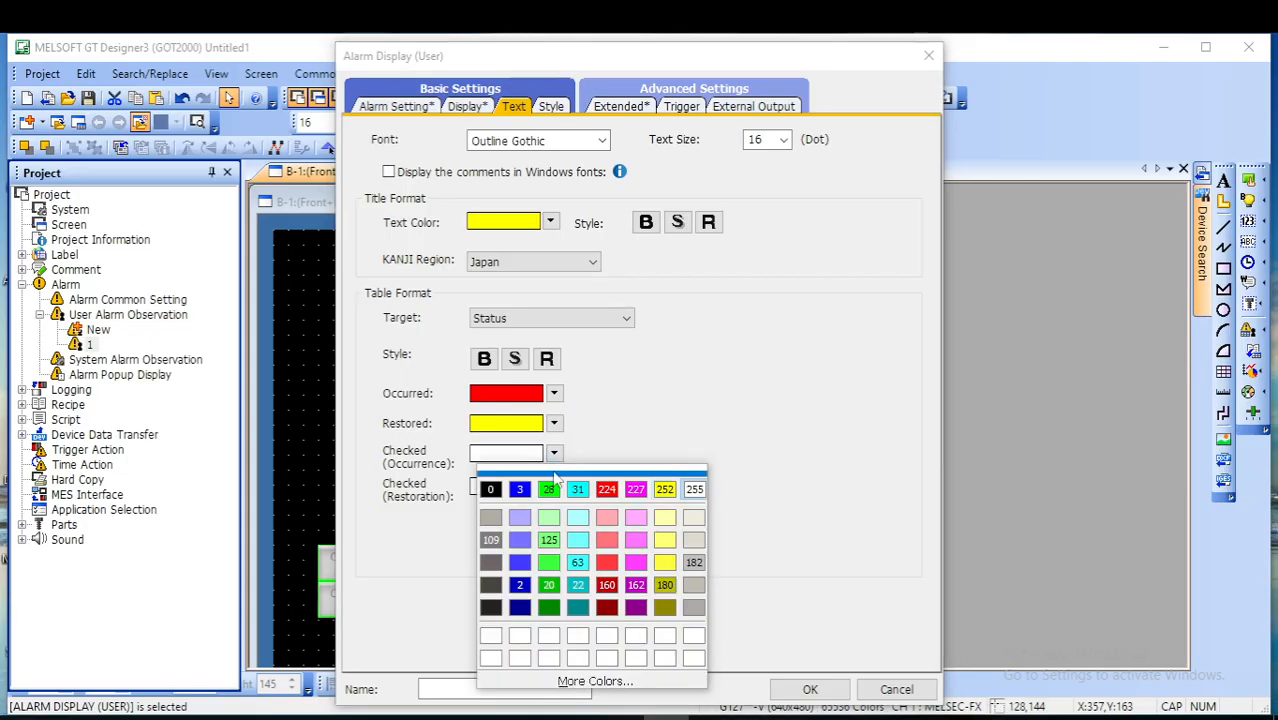
left_click(552, 489)
left_click(556, 486)
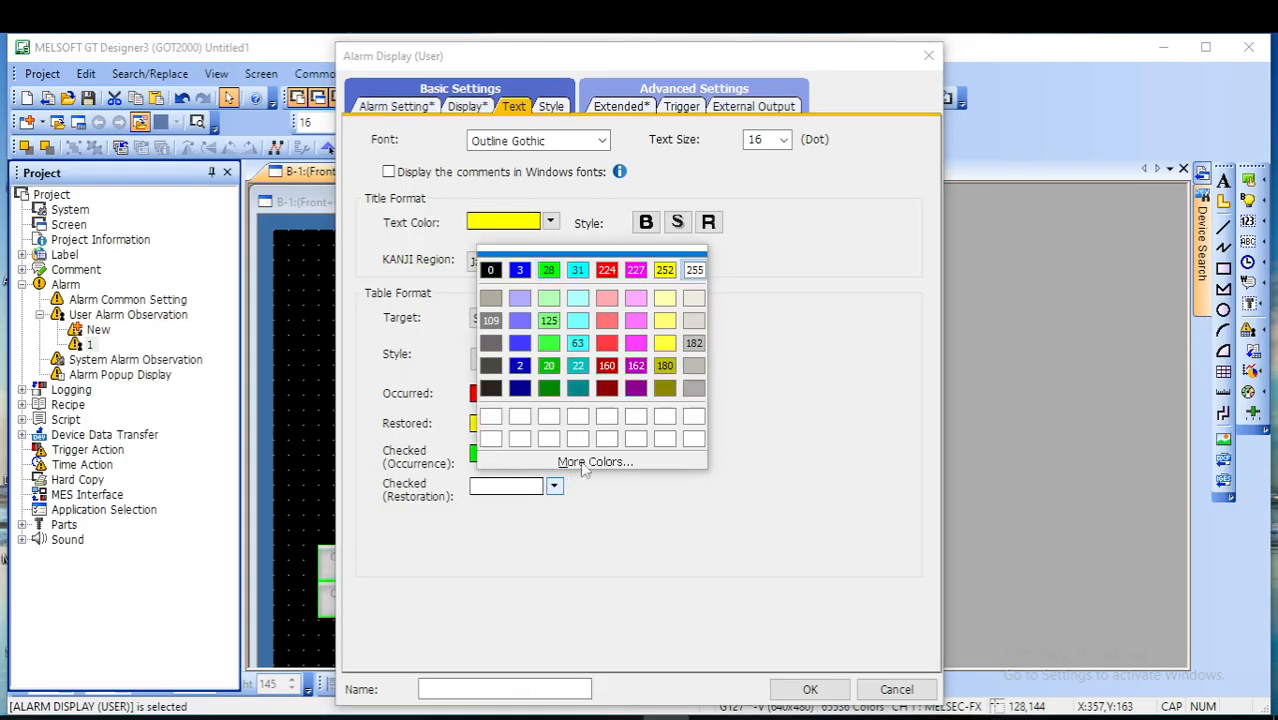
left_click(665, 365)
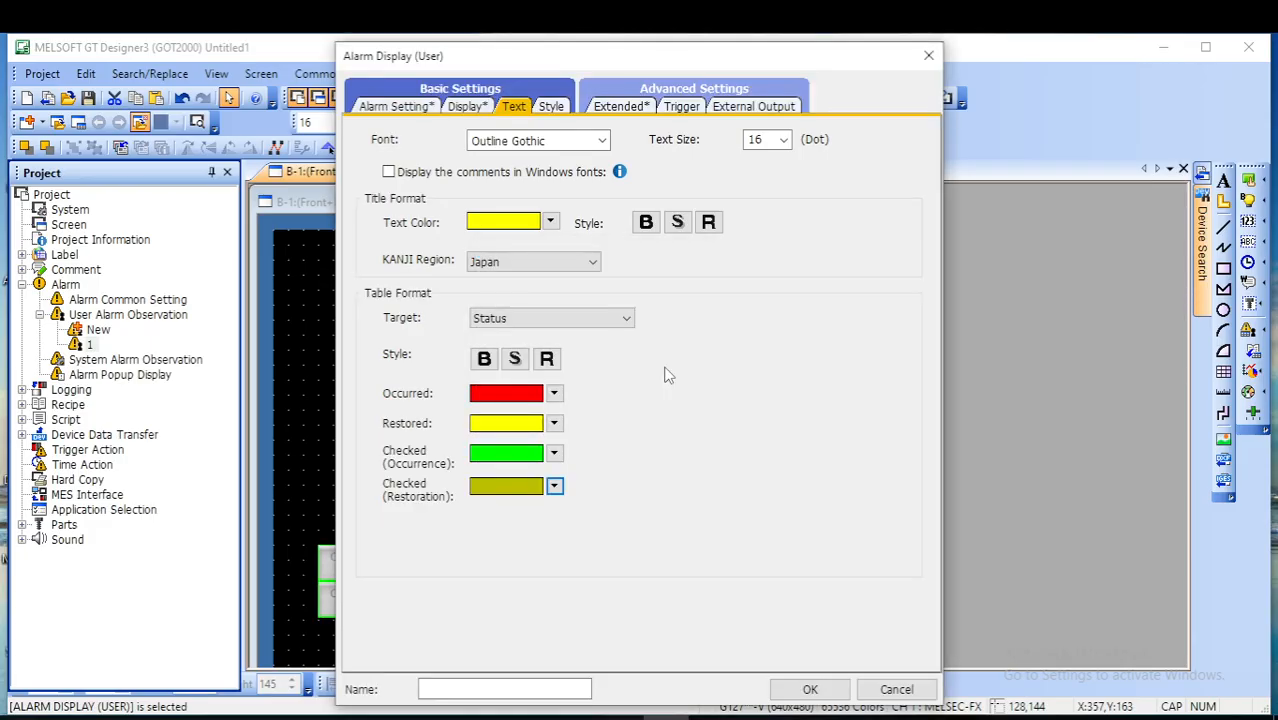
left_click(556, 486)
left_click(753, 434)
left_click(557, 108)
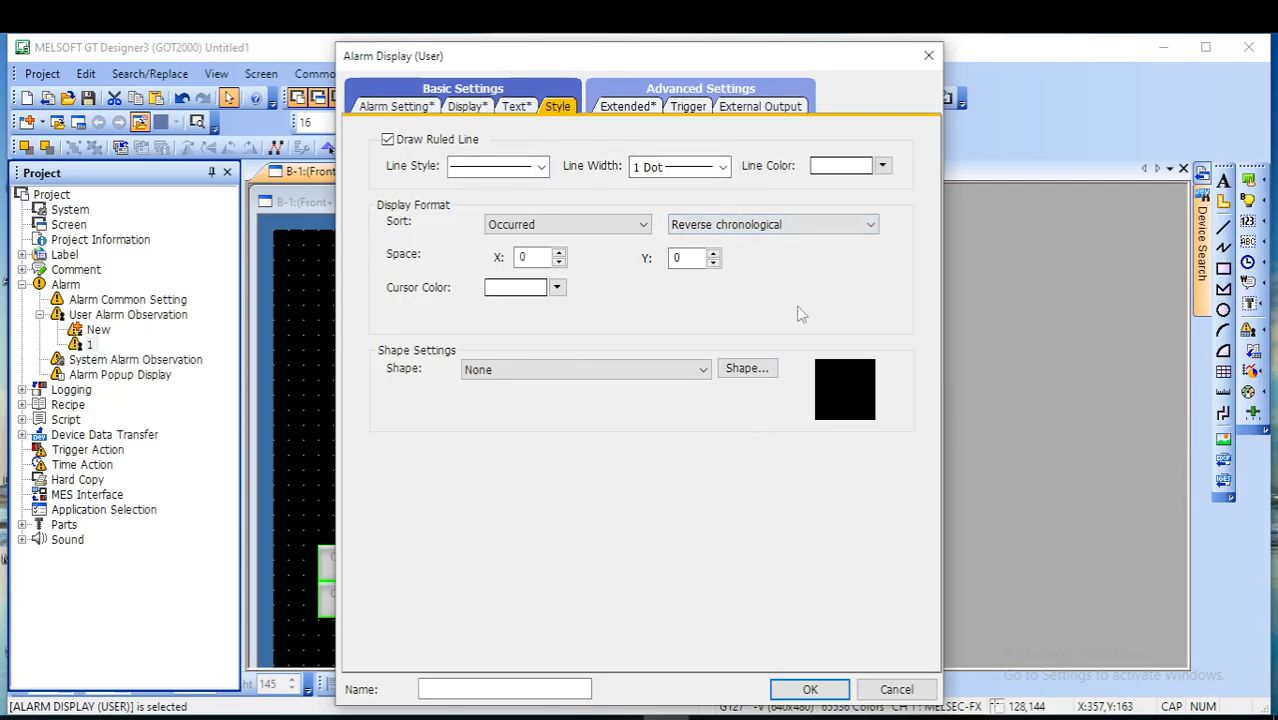
left_click(812, 689)
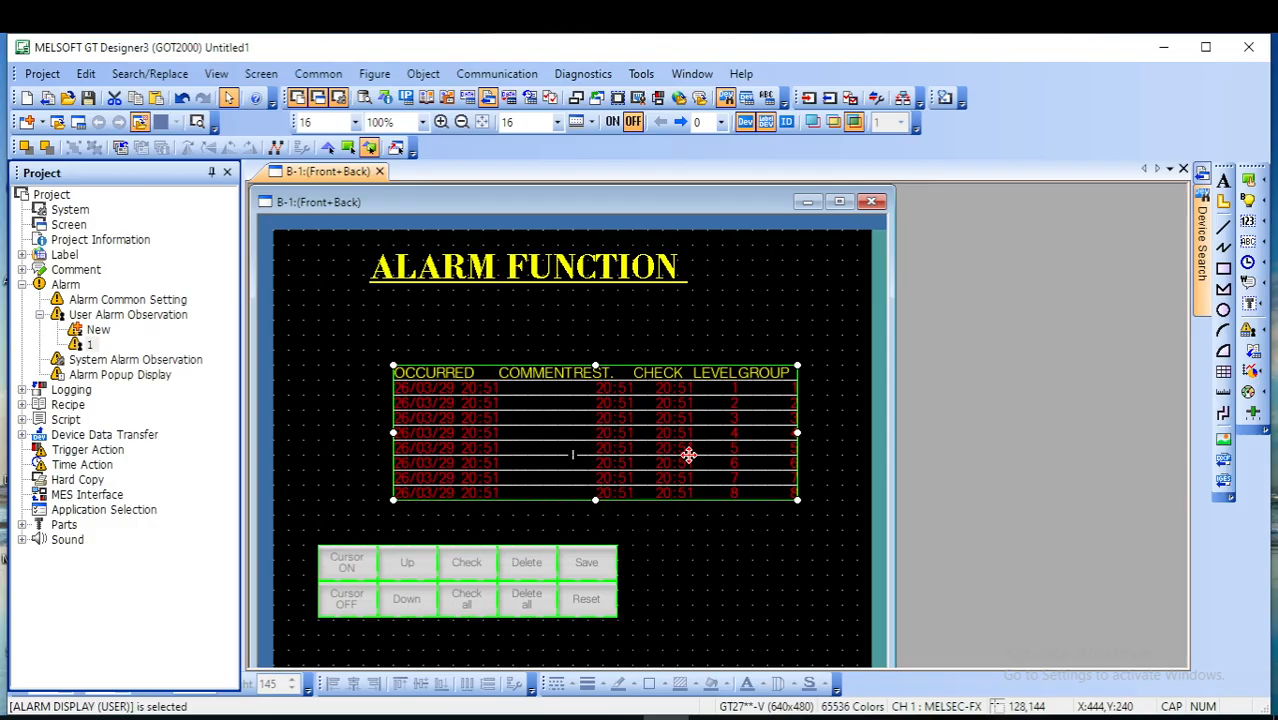
- Increase the alarm display's X and Y spacing in its style settings and apply the change
double_click(613, 432)
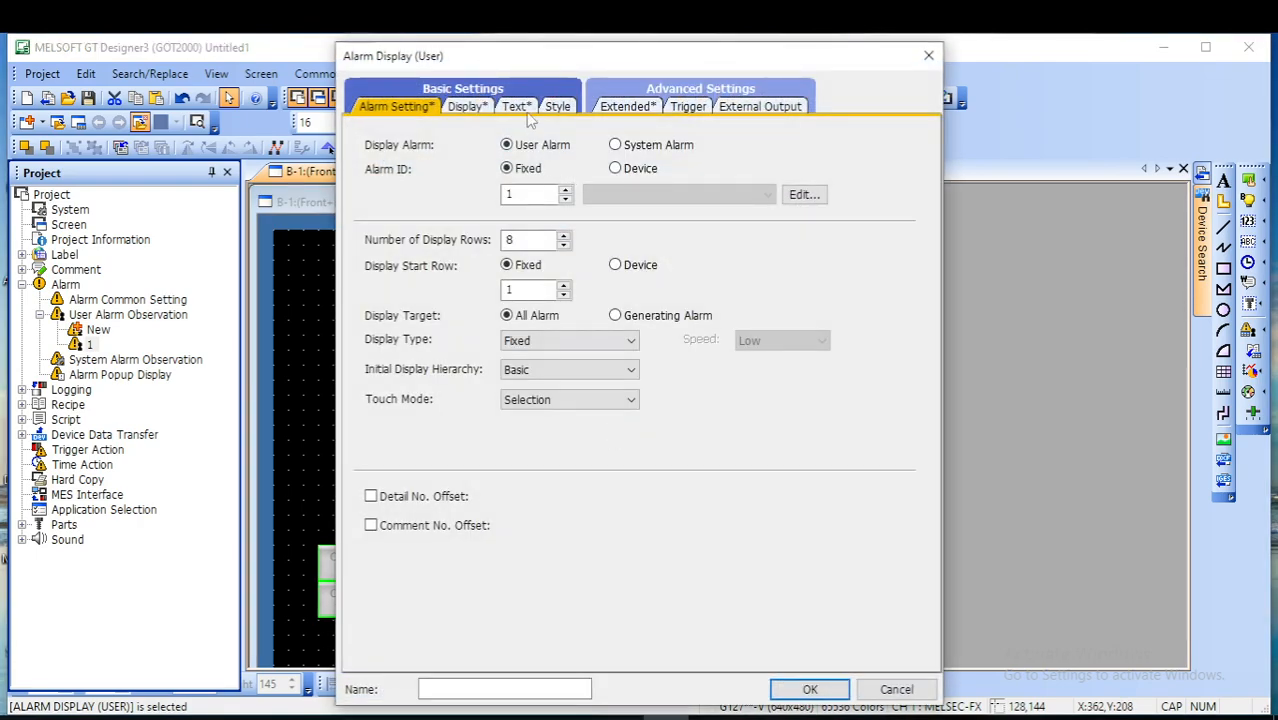
left_click(557, 107)
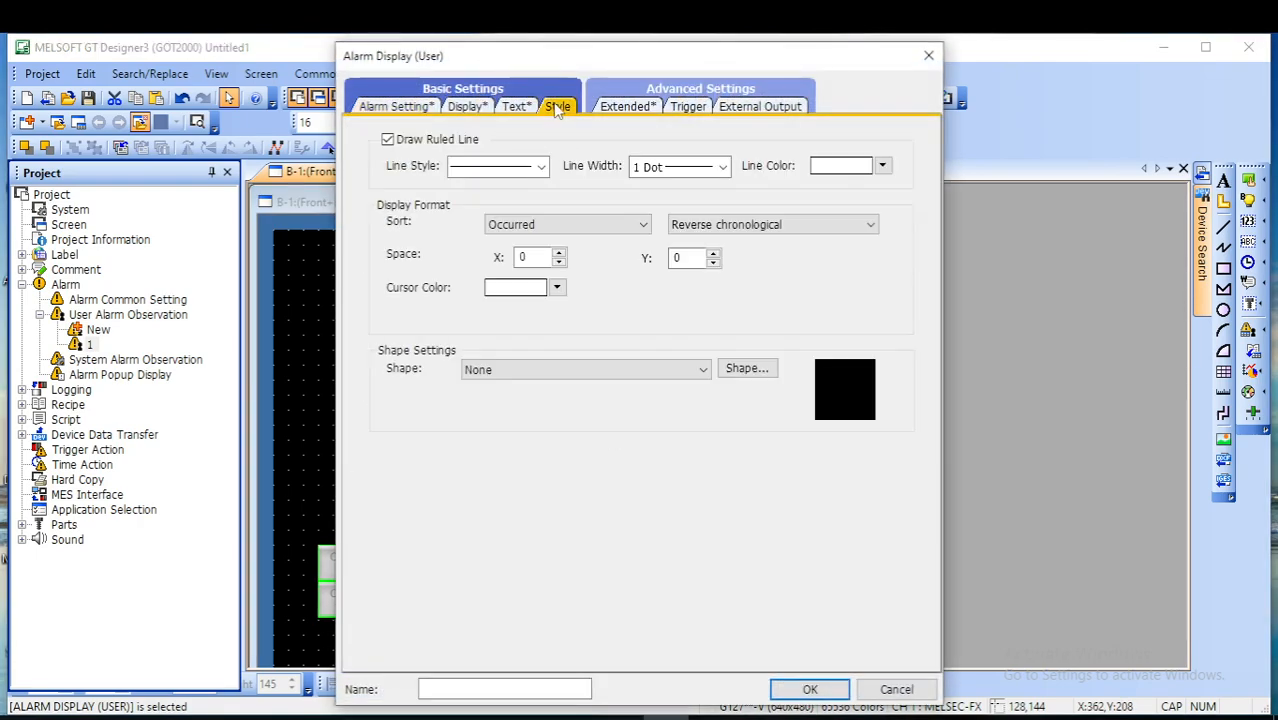
left_click(559, 254)
left_click(559, 254)
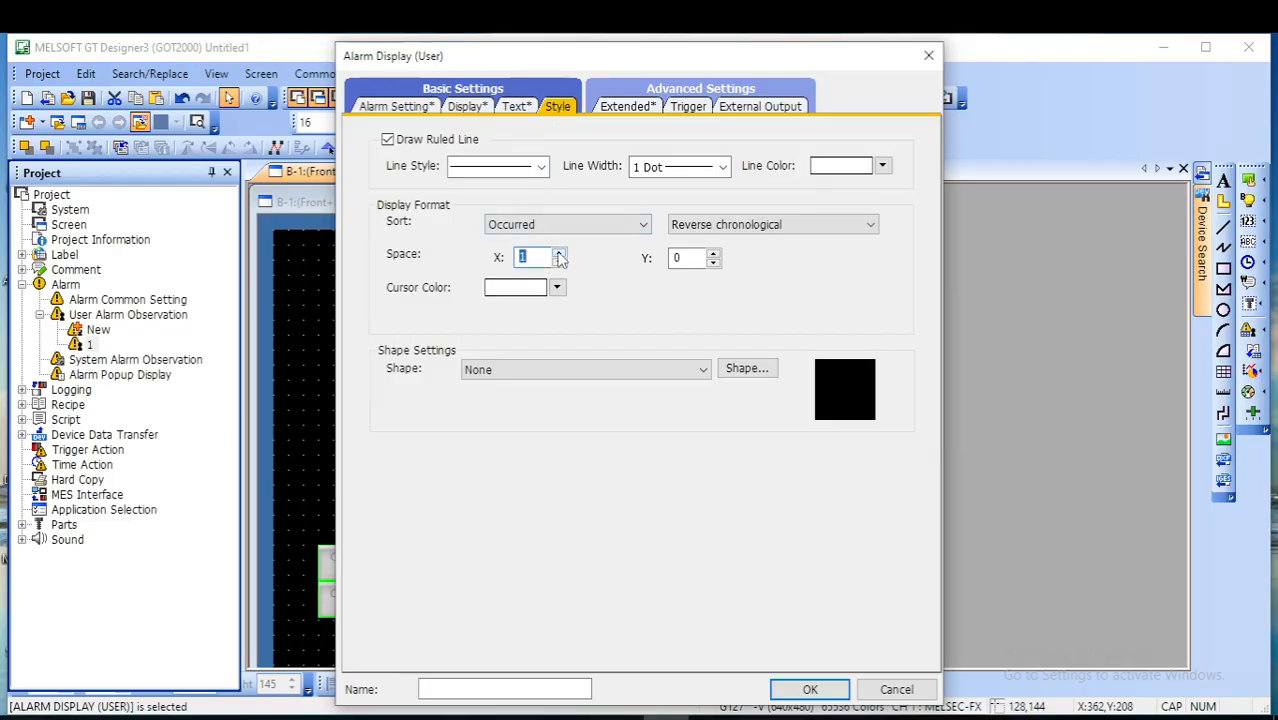
left_click(713, 255)
left_click(713, 255)
left_click(829, 690)
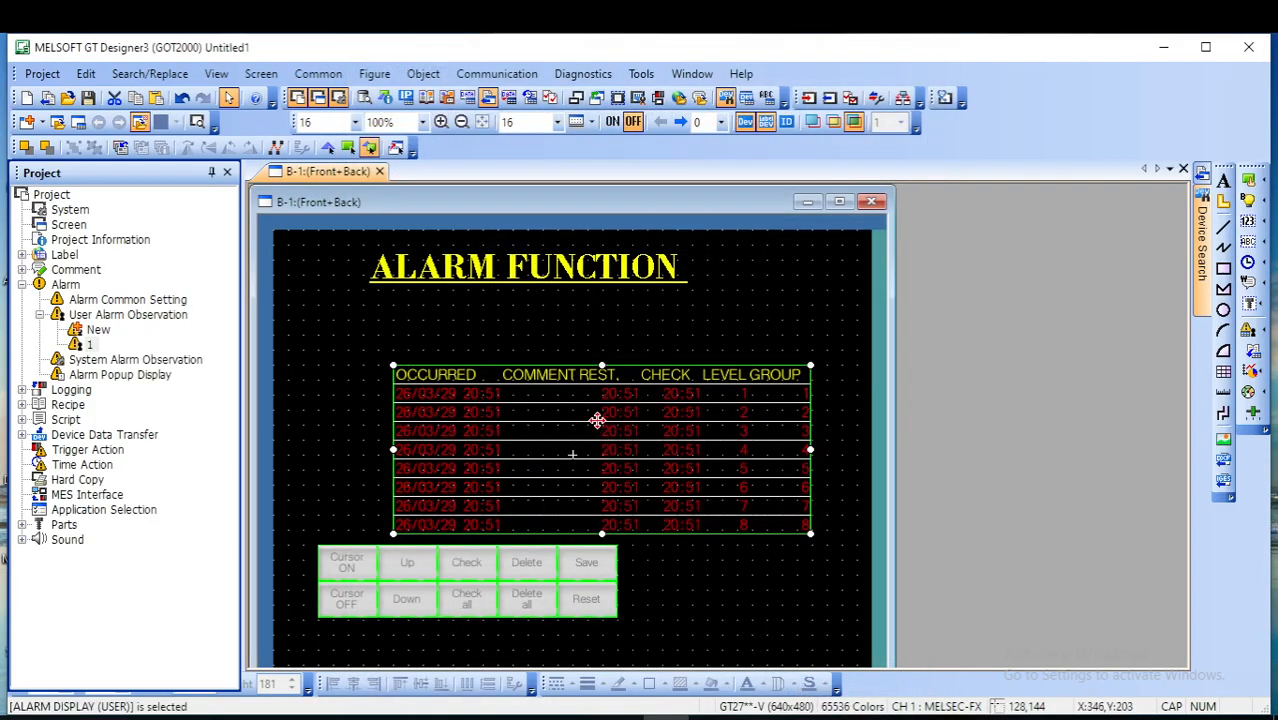
- Move the alarm display beneath the ALARM FUNCTION title, enlarge it to about 235 high, and widen the control button group to match
left_click_drag(594, 394, 537, 351)
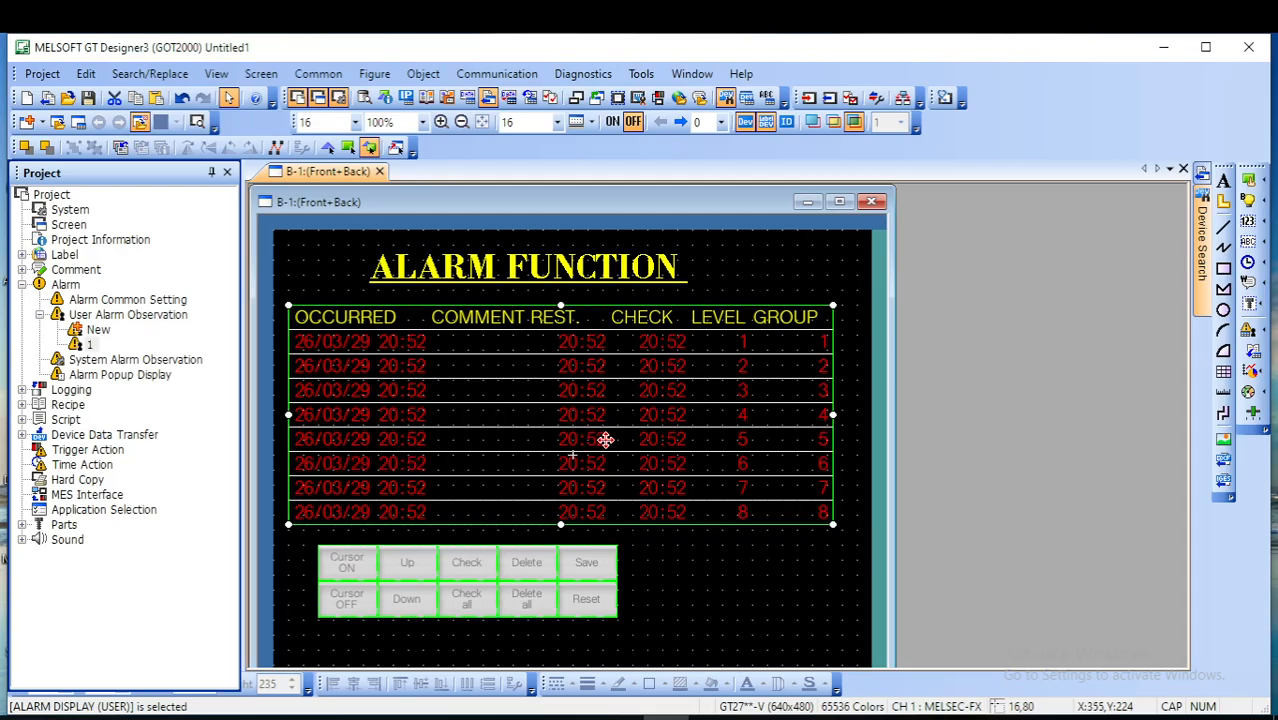
key("F8")
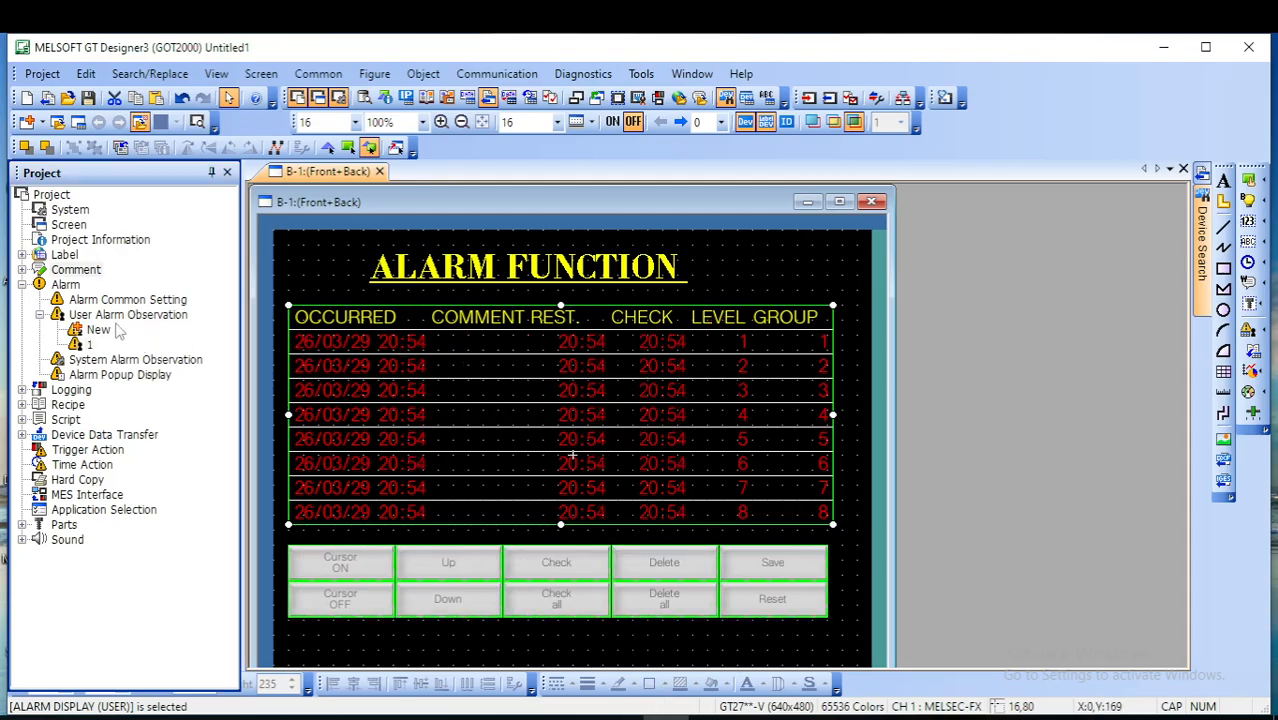
- Create a new comment group with group number 1, keeping the default properties
double_click(77, 272)
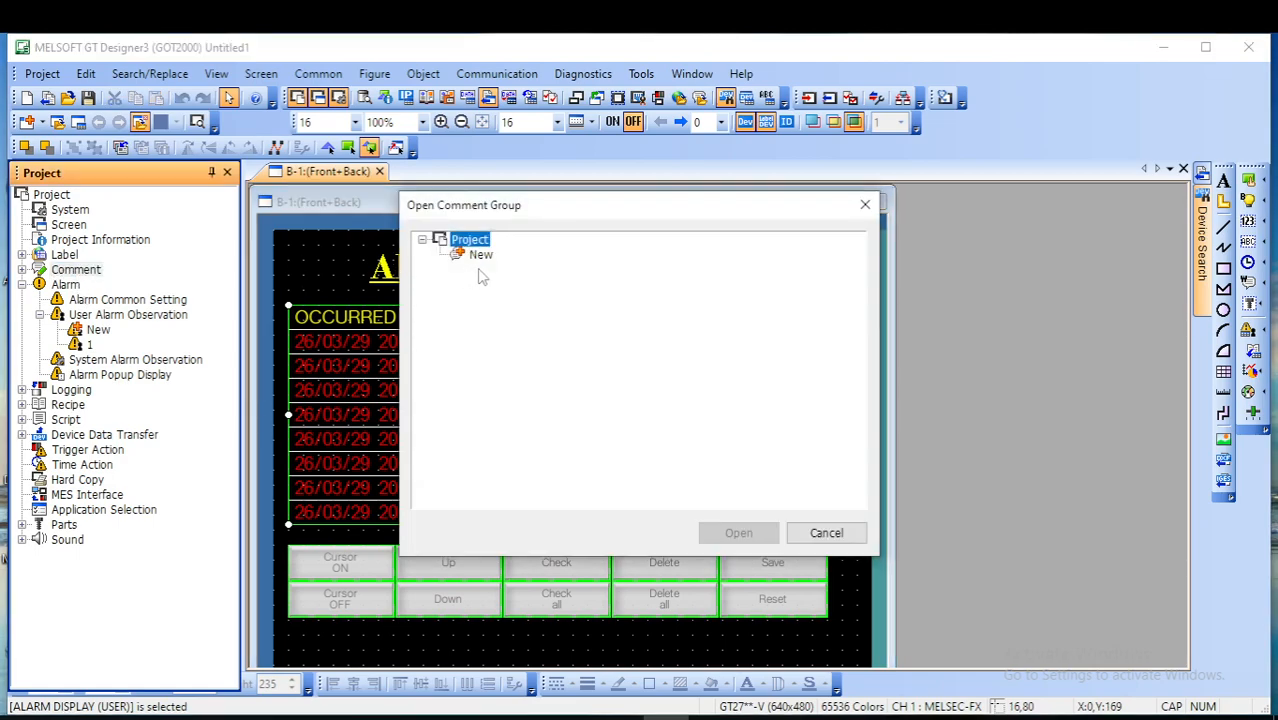
double_click(480, 257)
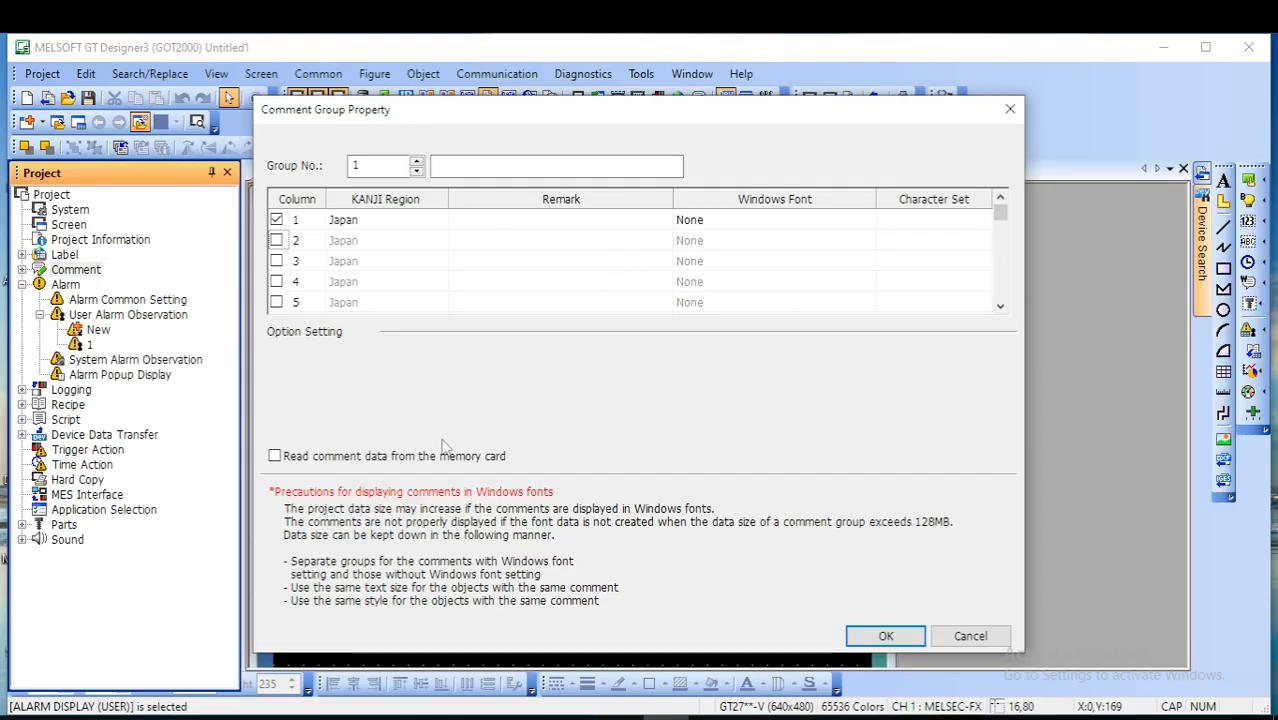
key("Return")
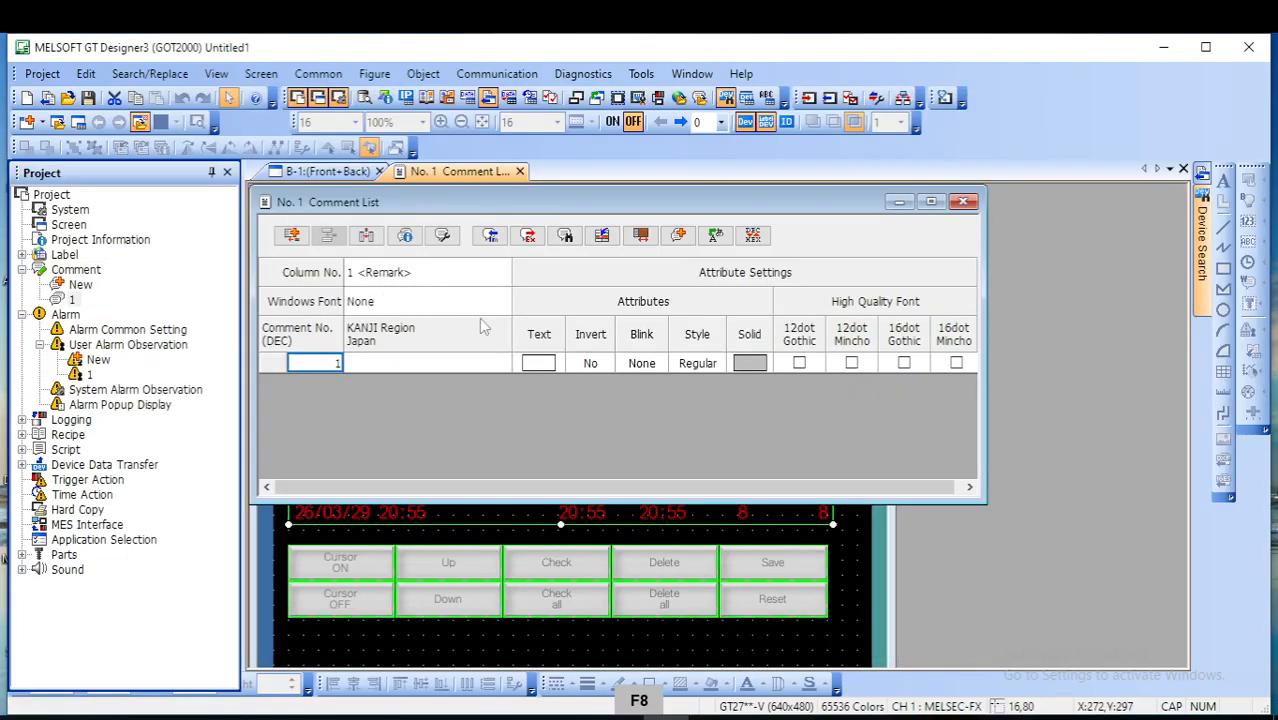
- Enter MOTOR DRIVER ERROR as comment 1 and set its text color to red (224)
left_click(383, 363)
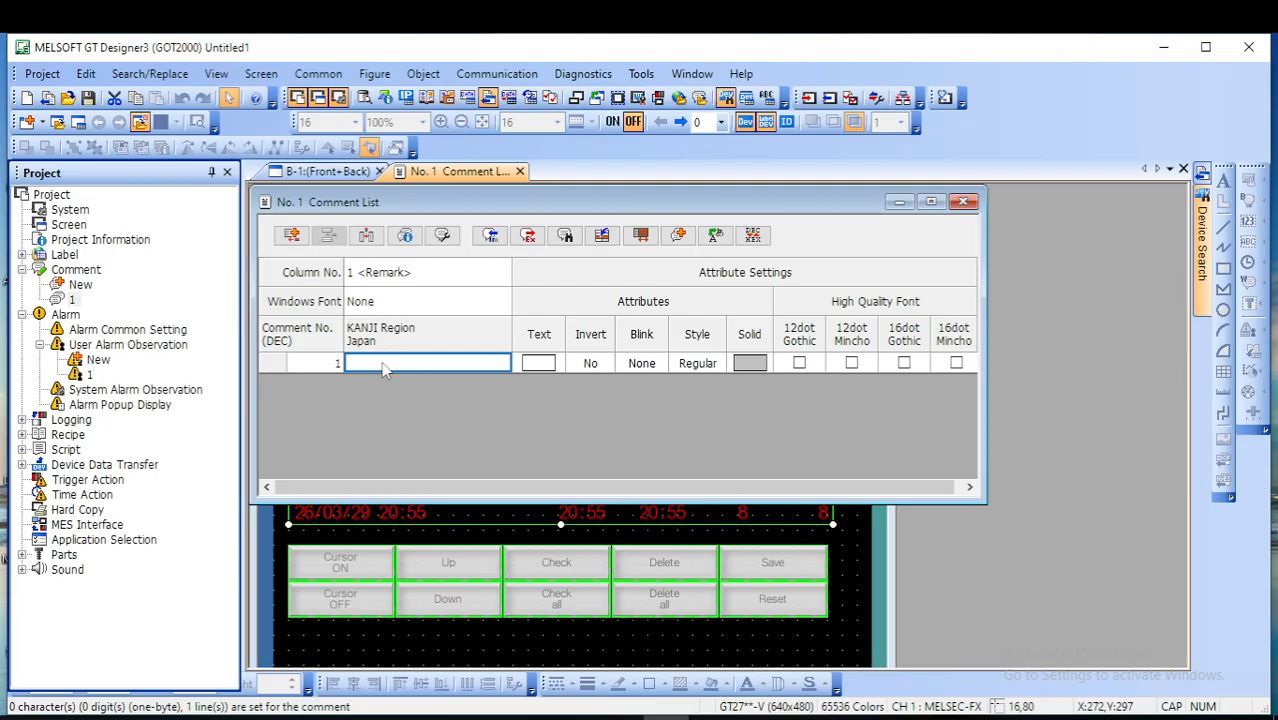
key("F8")
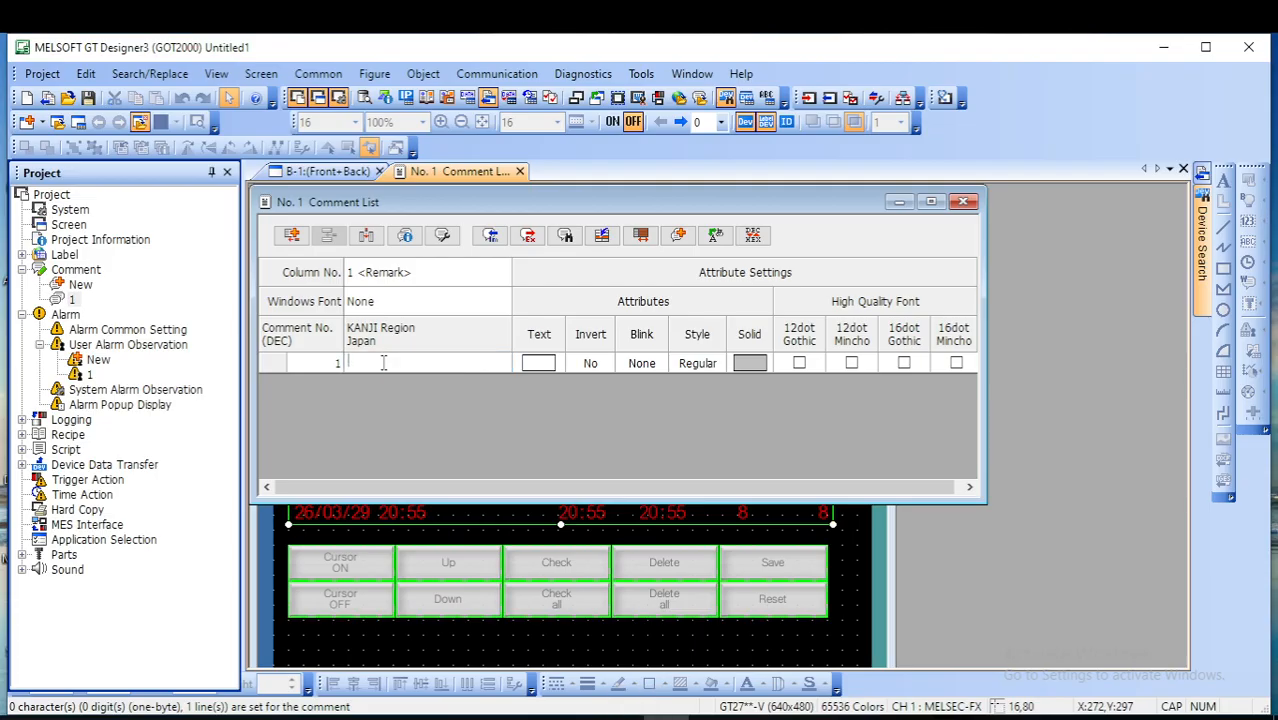
type("MOTOR DRIV")
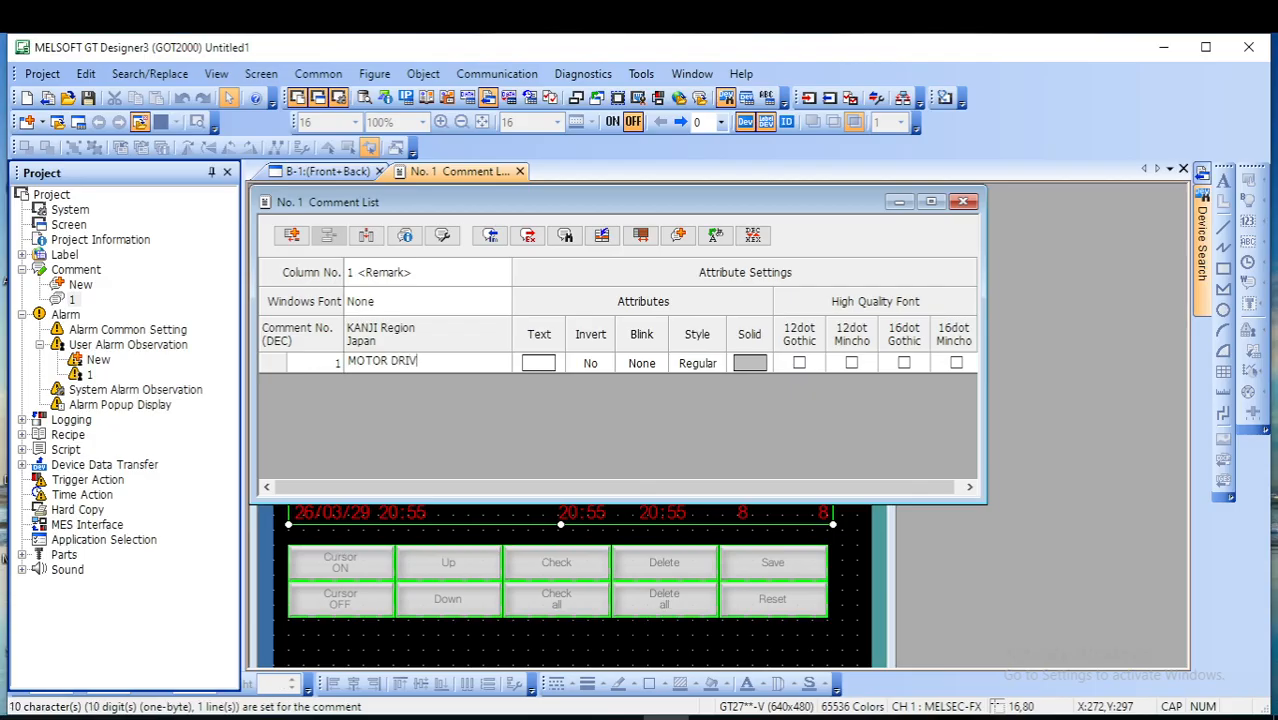
type("ER ERROR")
left_click(545, 365)
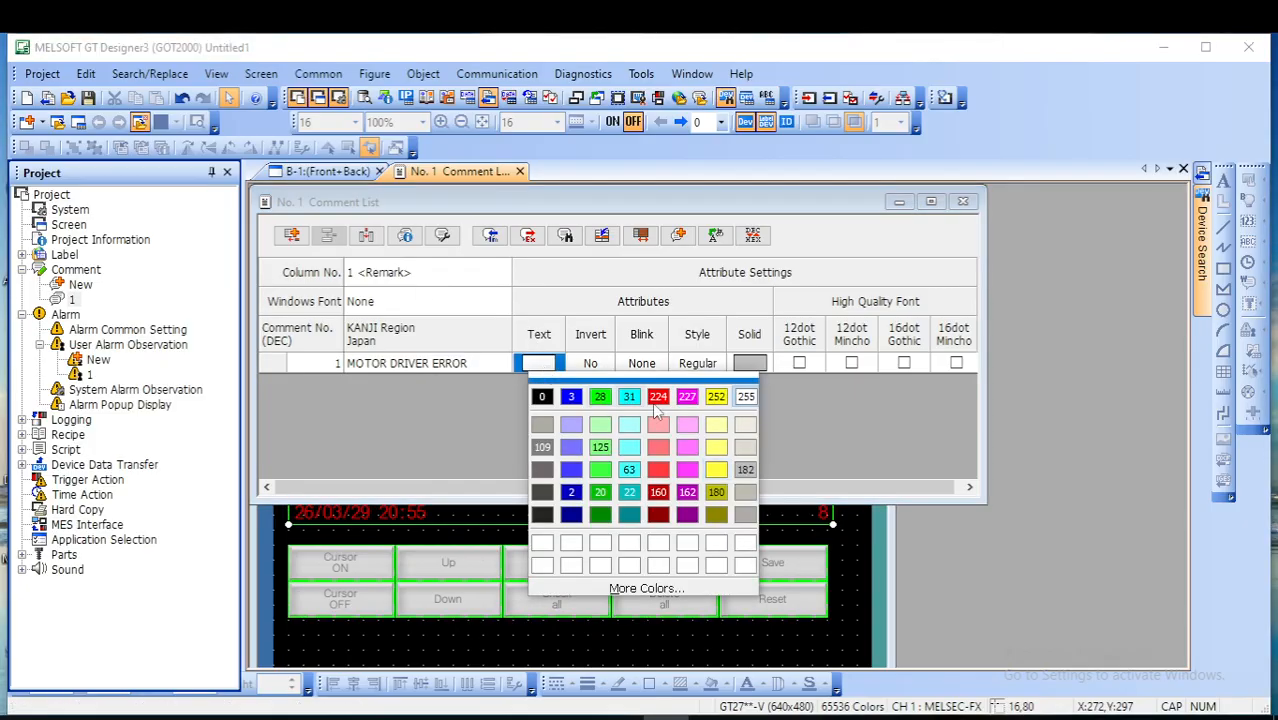
left_click(657, 398)
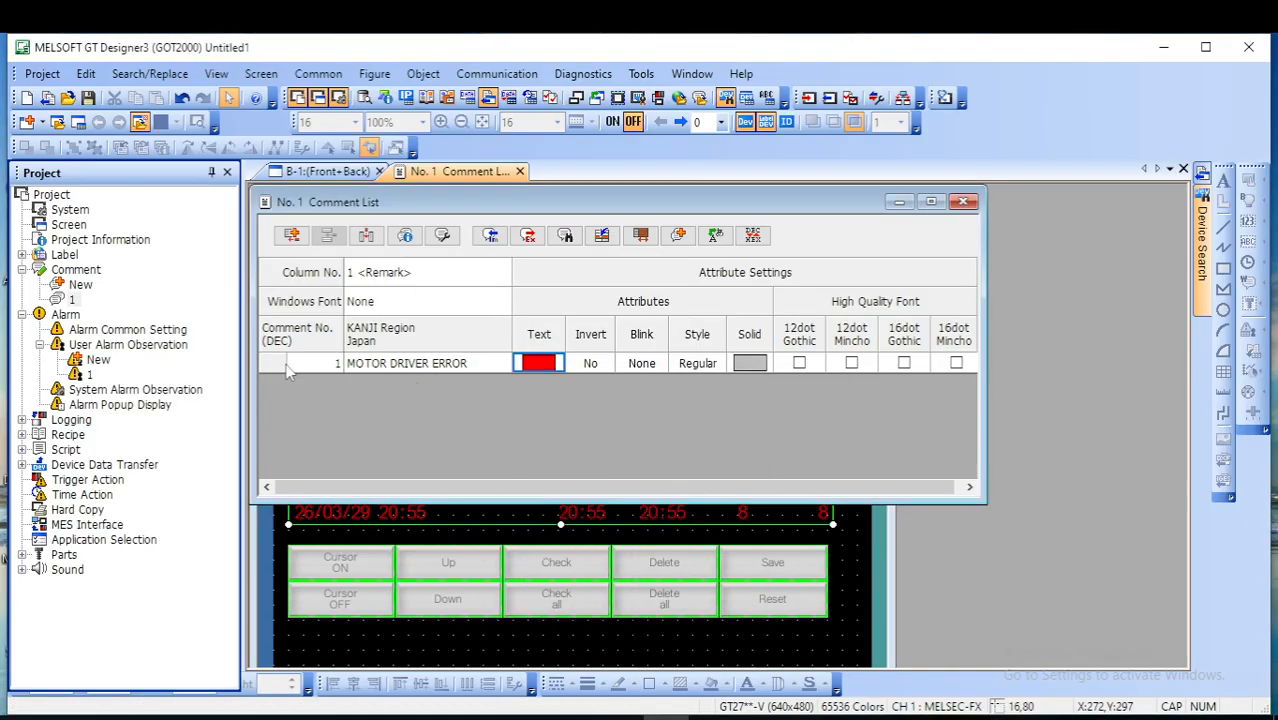
- Add a second comment row reading FAN MOTOR ERROR and color its text red (224)
left_click(291, 235)
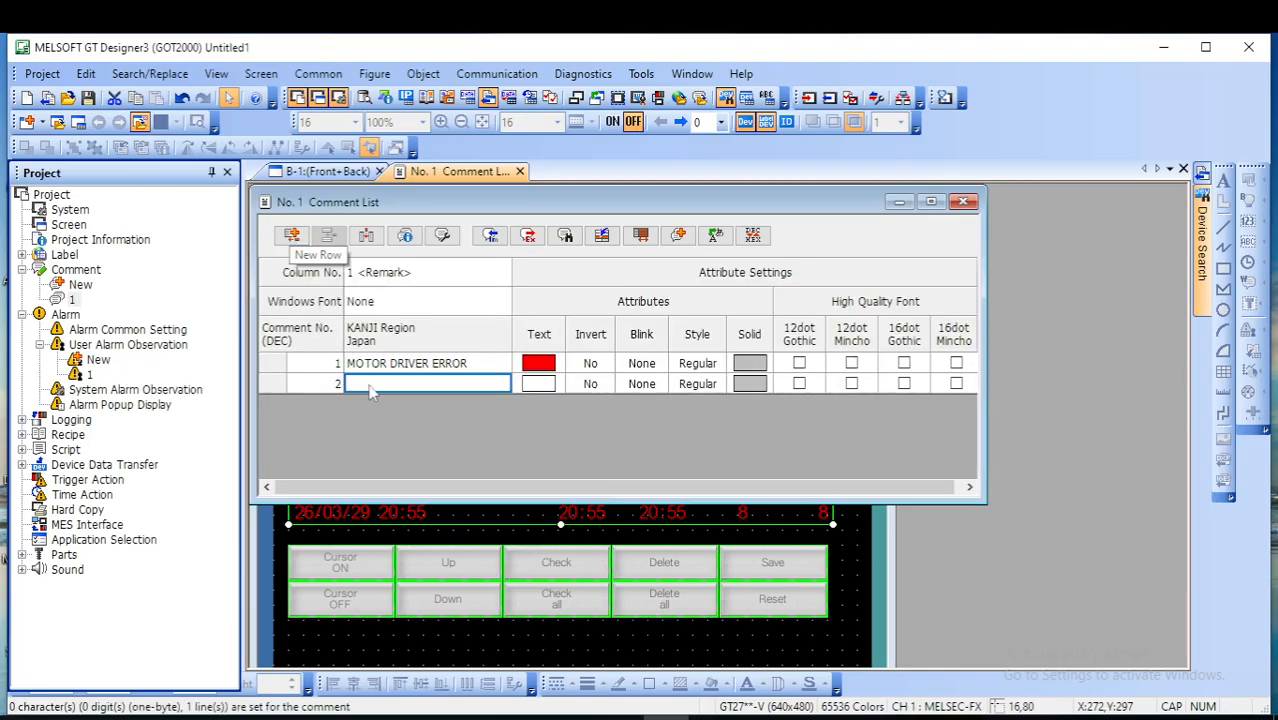
left_click(395, 383)
type("FAN MOTOR ERROR")
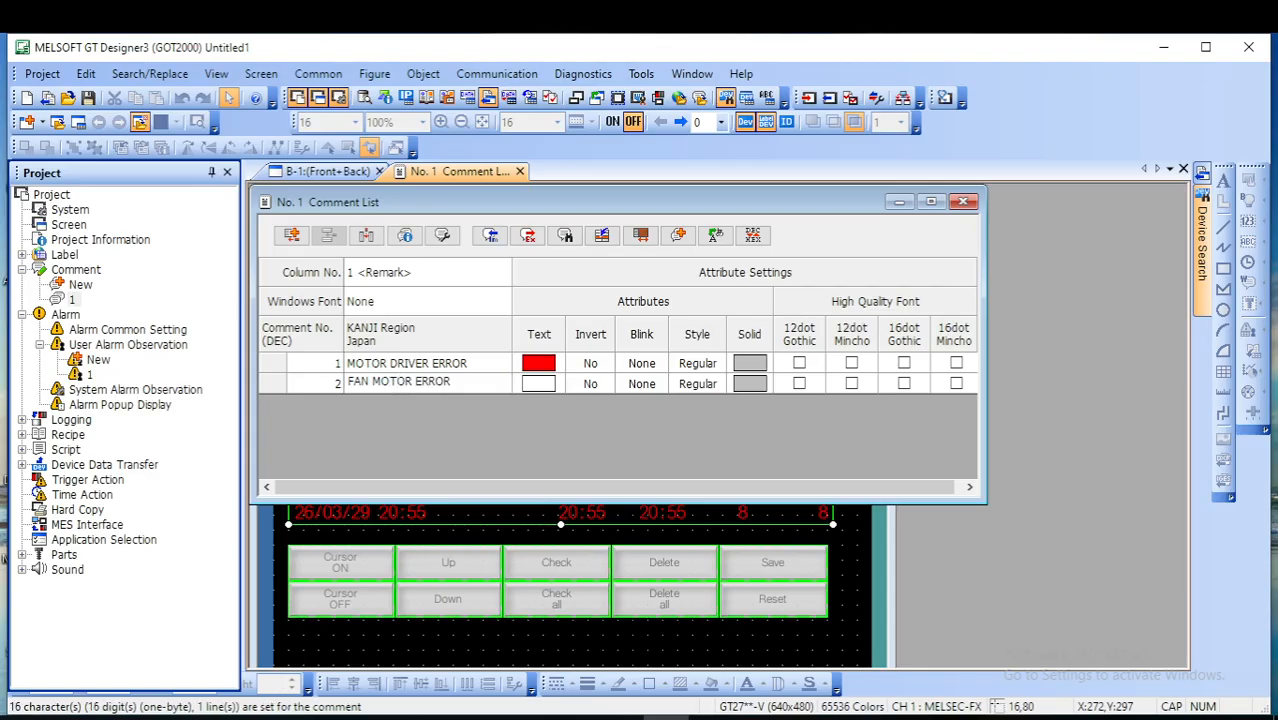
left_click(537, 384)
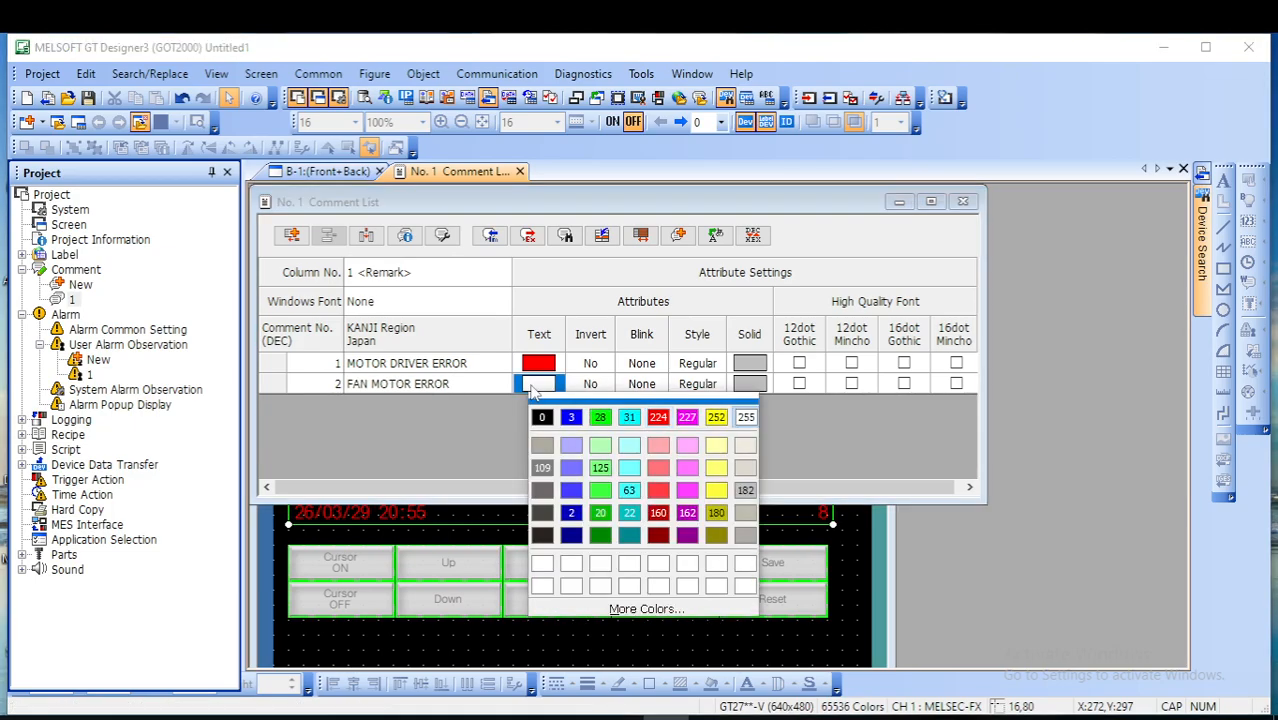
left_click(658, 418)
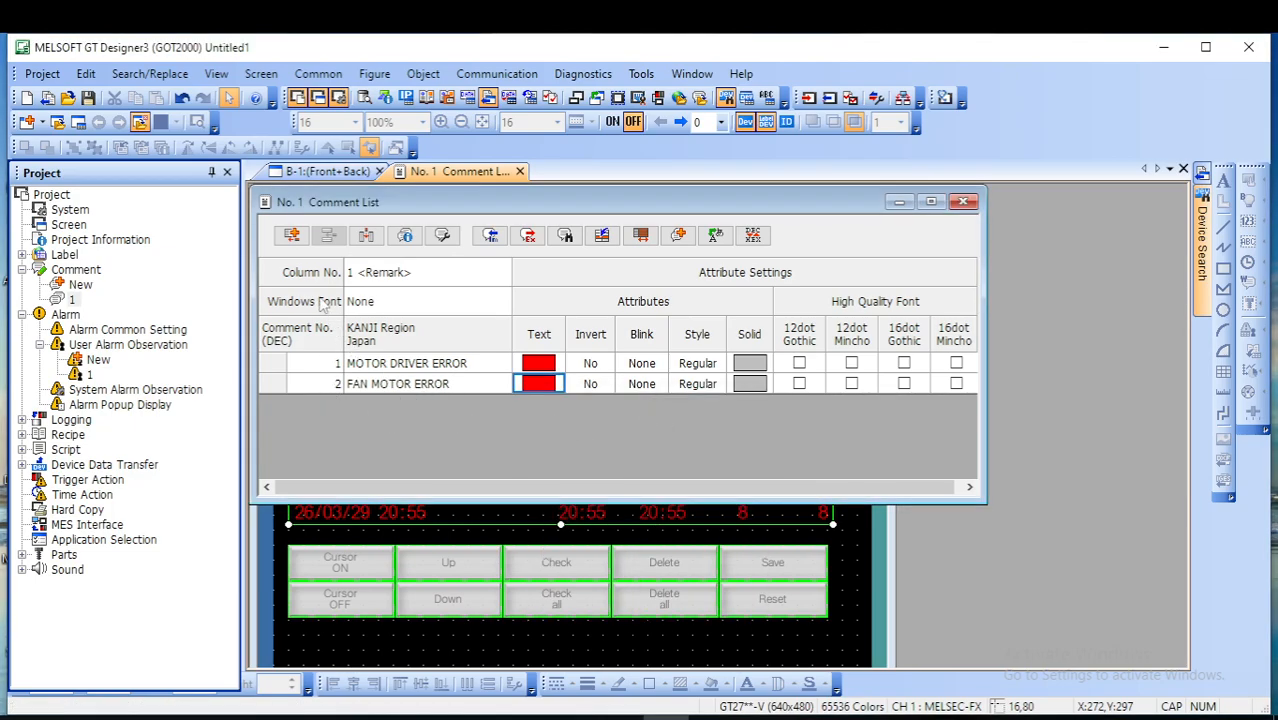
- Add comment 3 reading EMG and comment 4 reading SDW REED SWITH ERROR
left_click(295, 238)
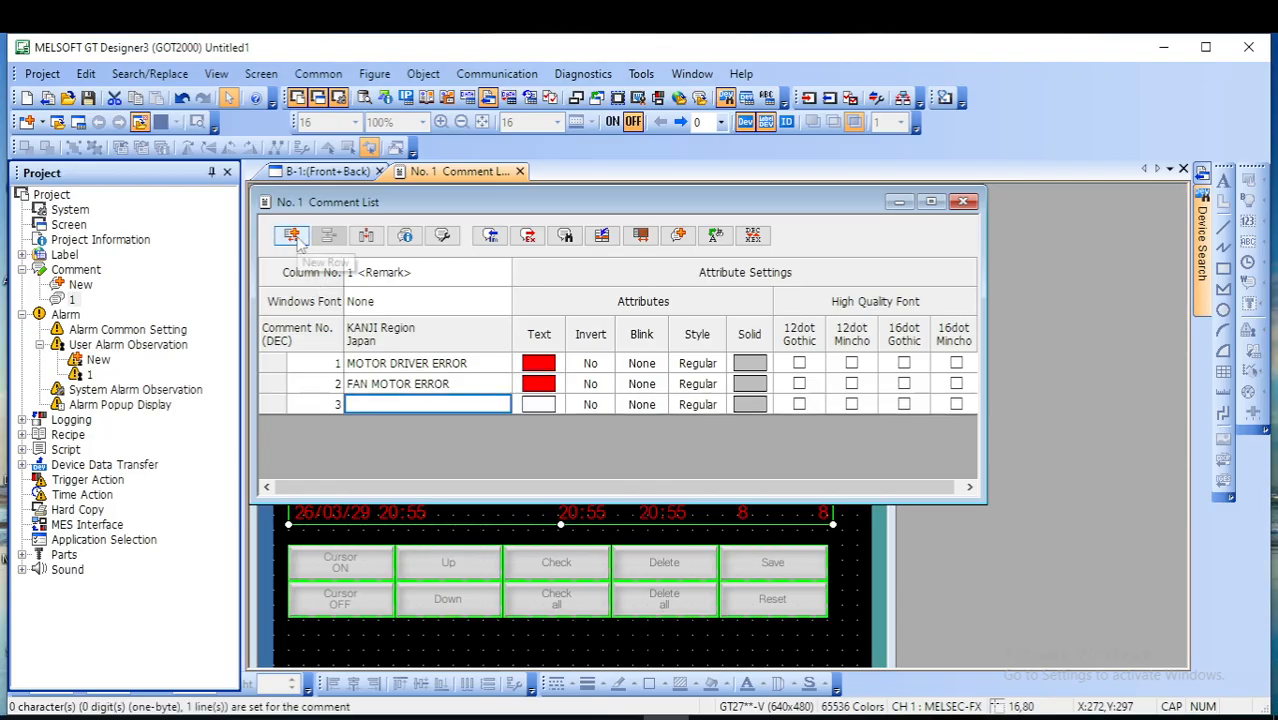
left_click(379, 405)
type("EMG")
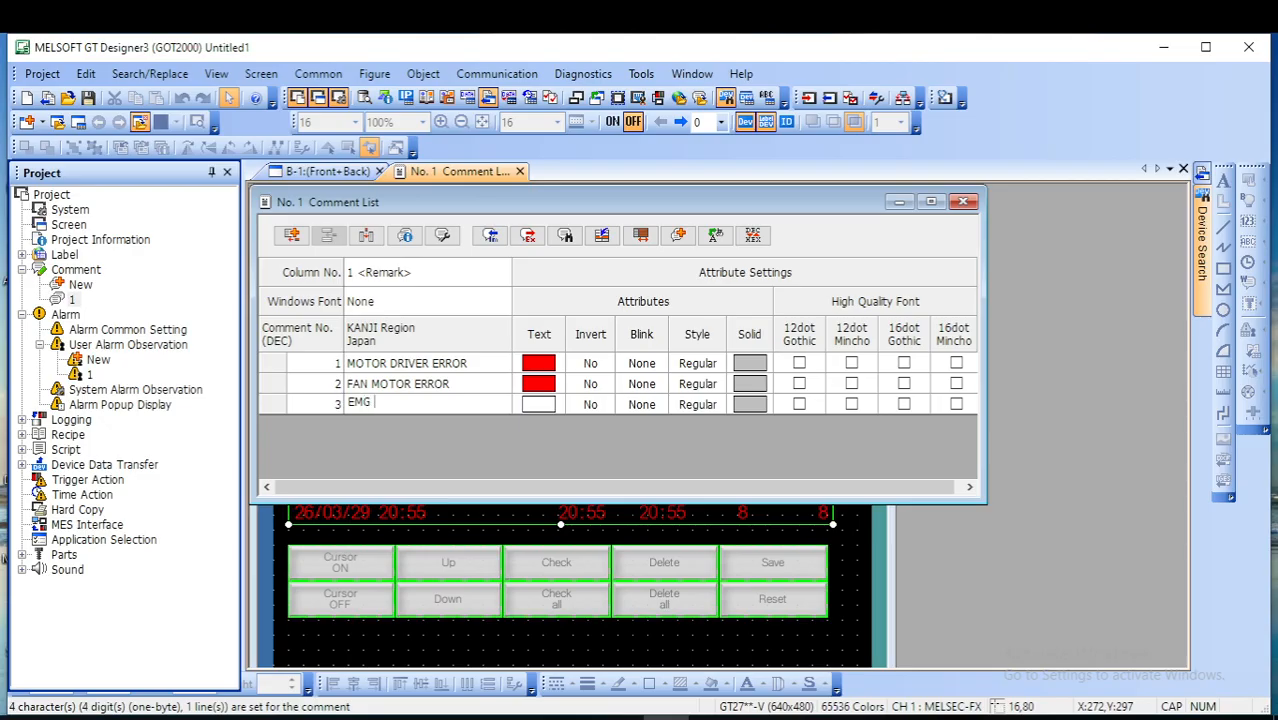
left_click(297, 238)
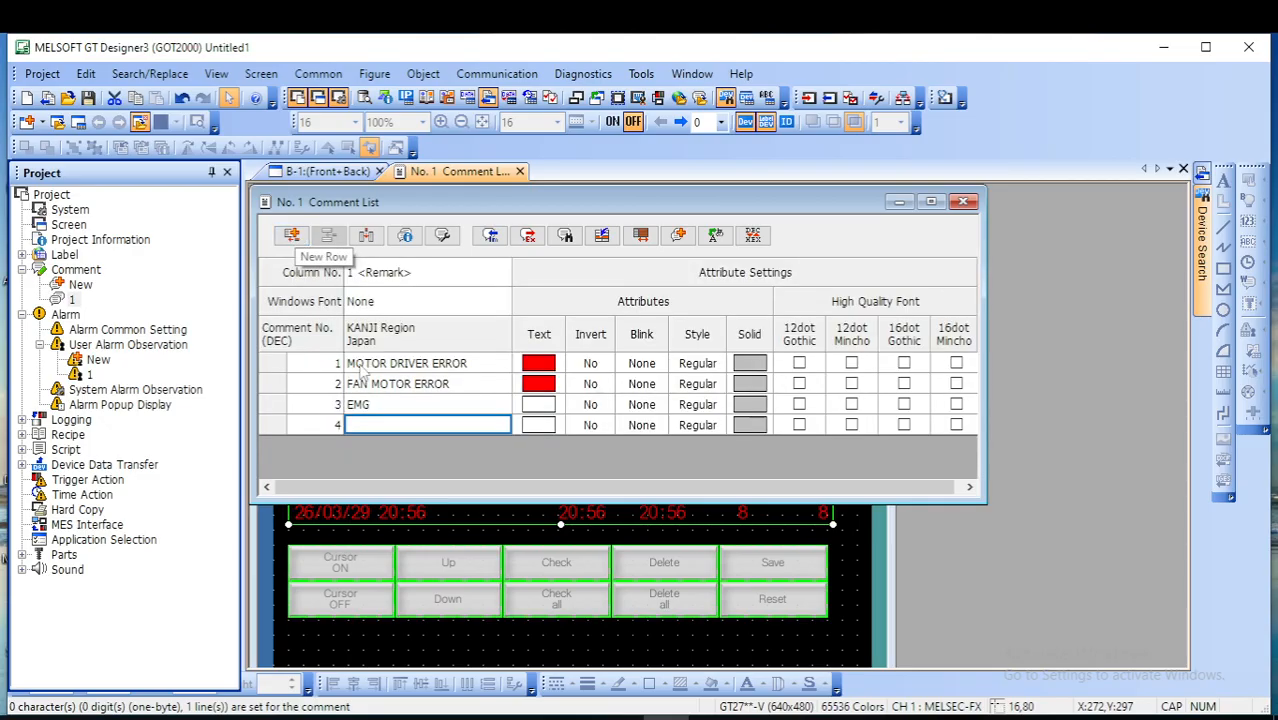
double_click(378, 428)
type("SDW R")
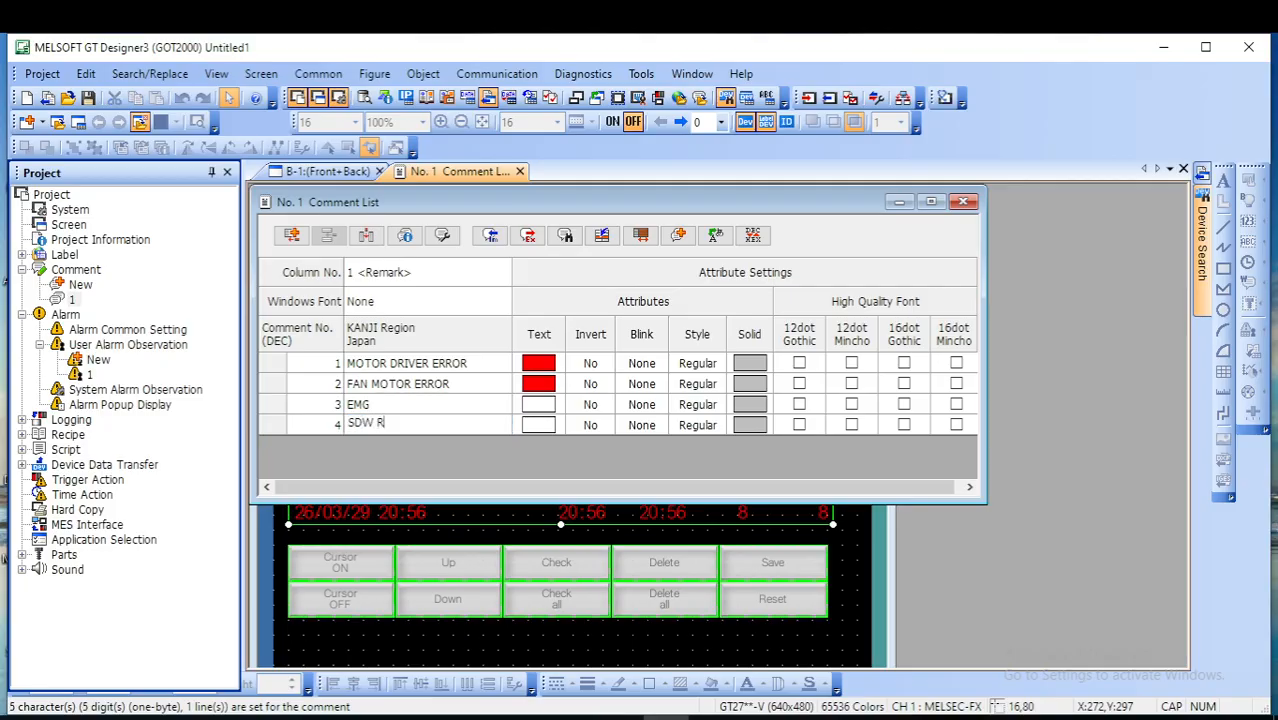
type("EED SW")
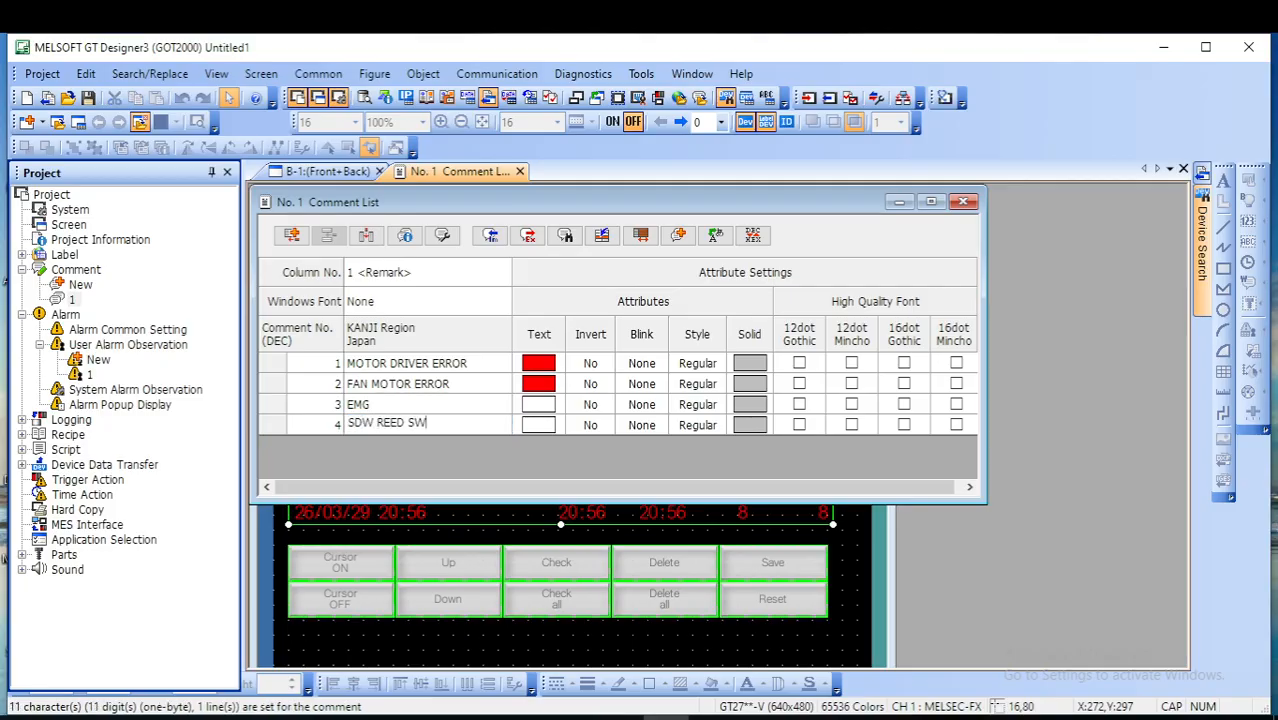
type("ITH ERROR")
- Set the text color of comments 3 and 4 to red (224) and close the comment list
left_click(545, 404)
left_click(545, 404)
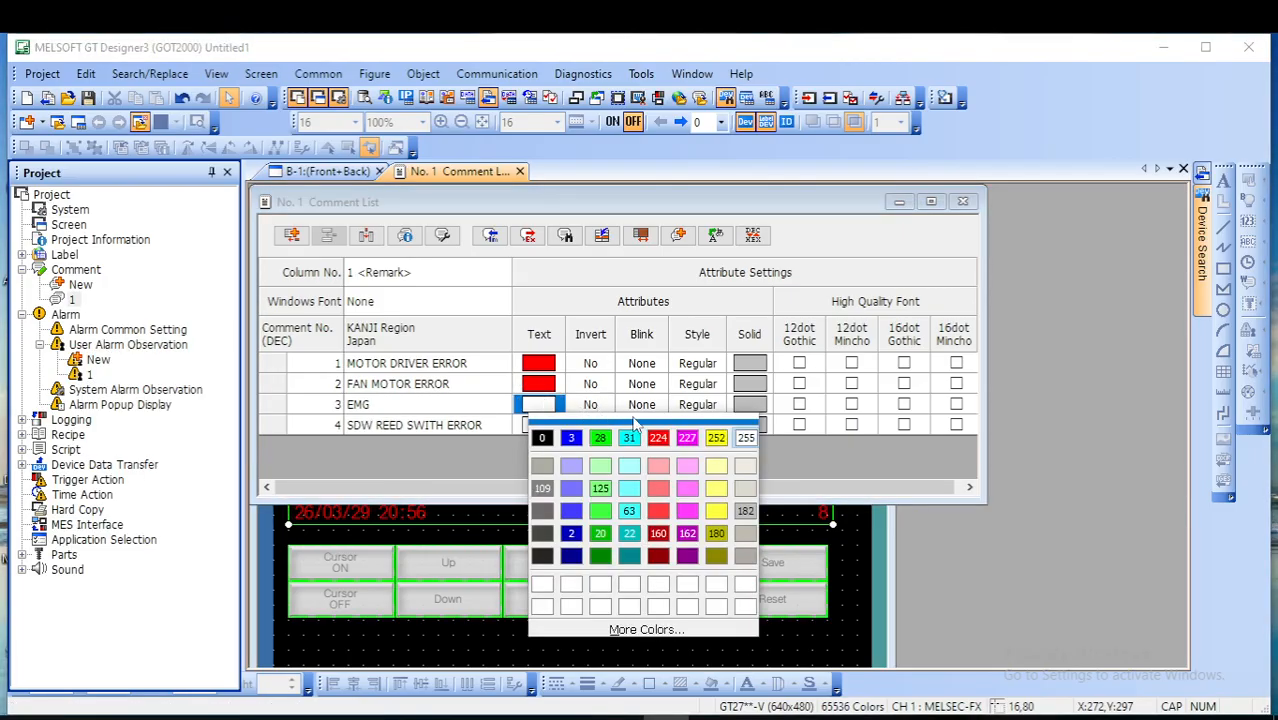
left_click(657, 438)
left_click(536, 426)
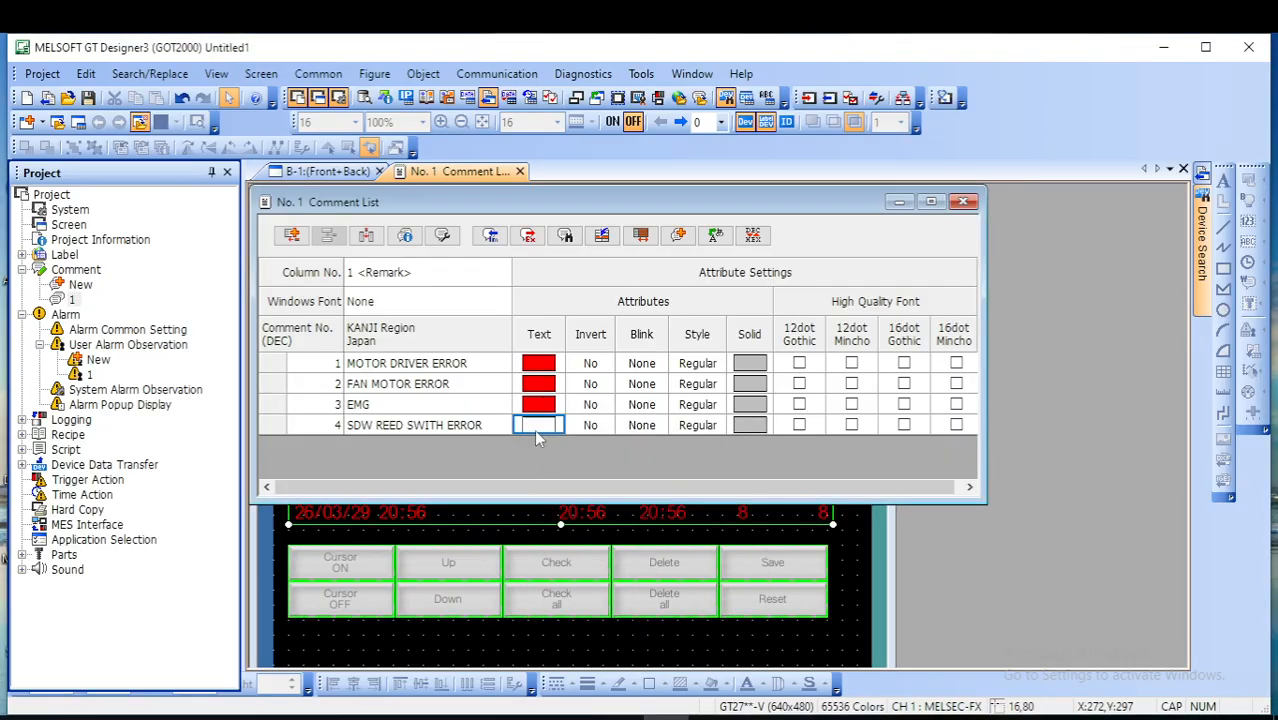
left_click(548, 428)
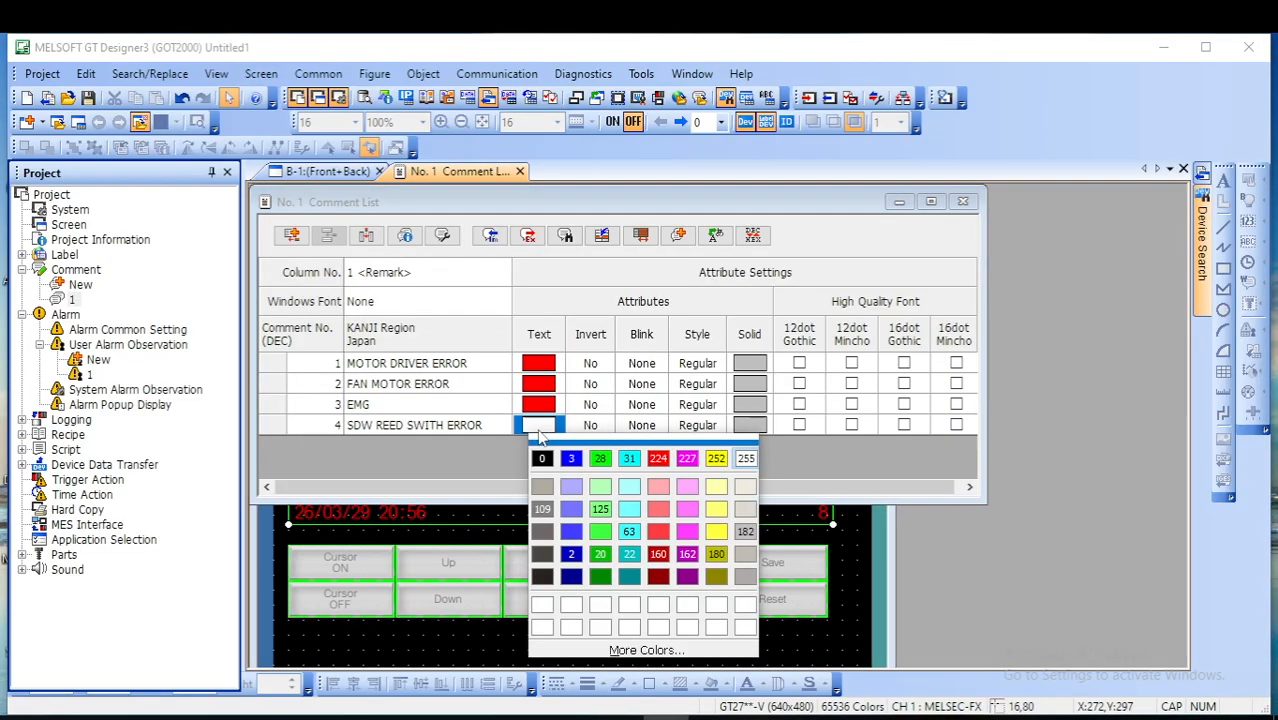
left_click(660, 457)
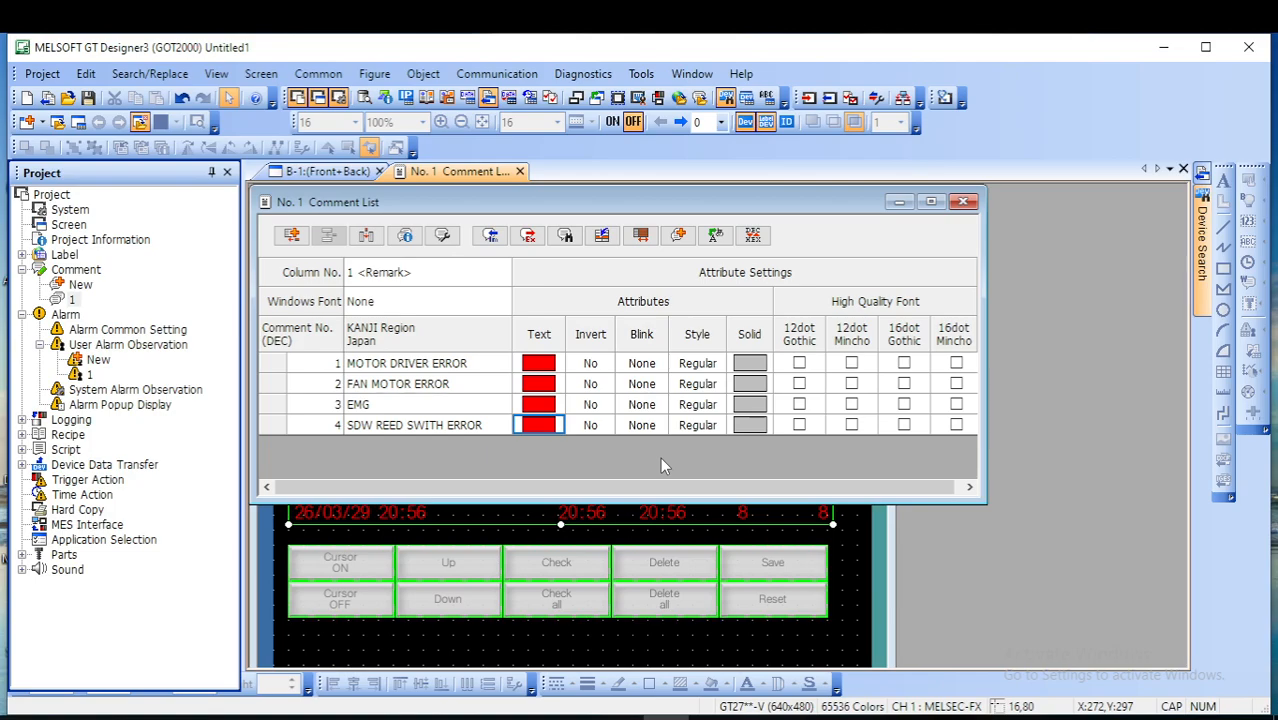
left_click(964, 203)
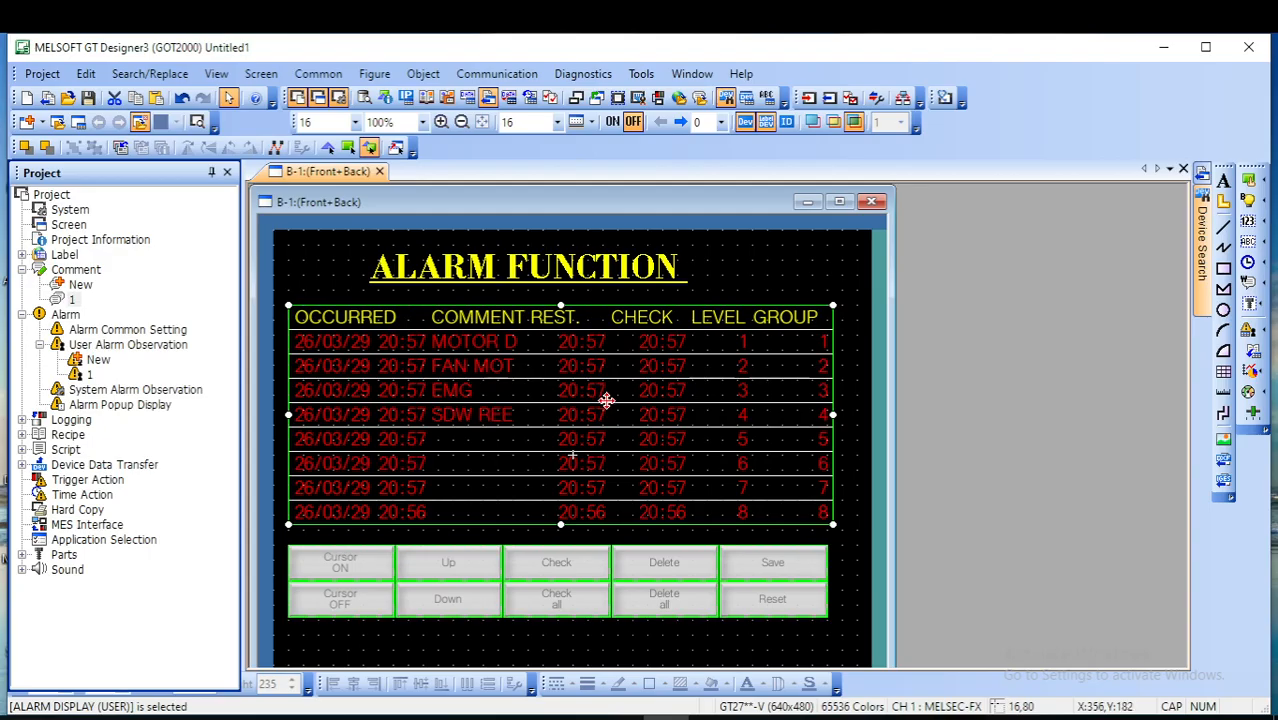
- Examine the contents, sort, date type and delimiter options in the Occurred column's date/time format of the user alarm display, keeping the current settings
key("F8")
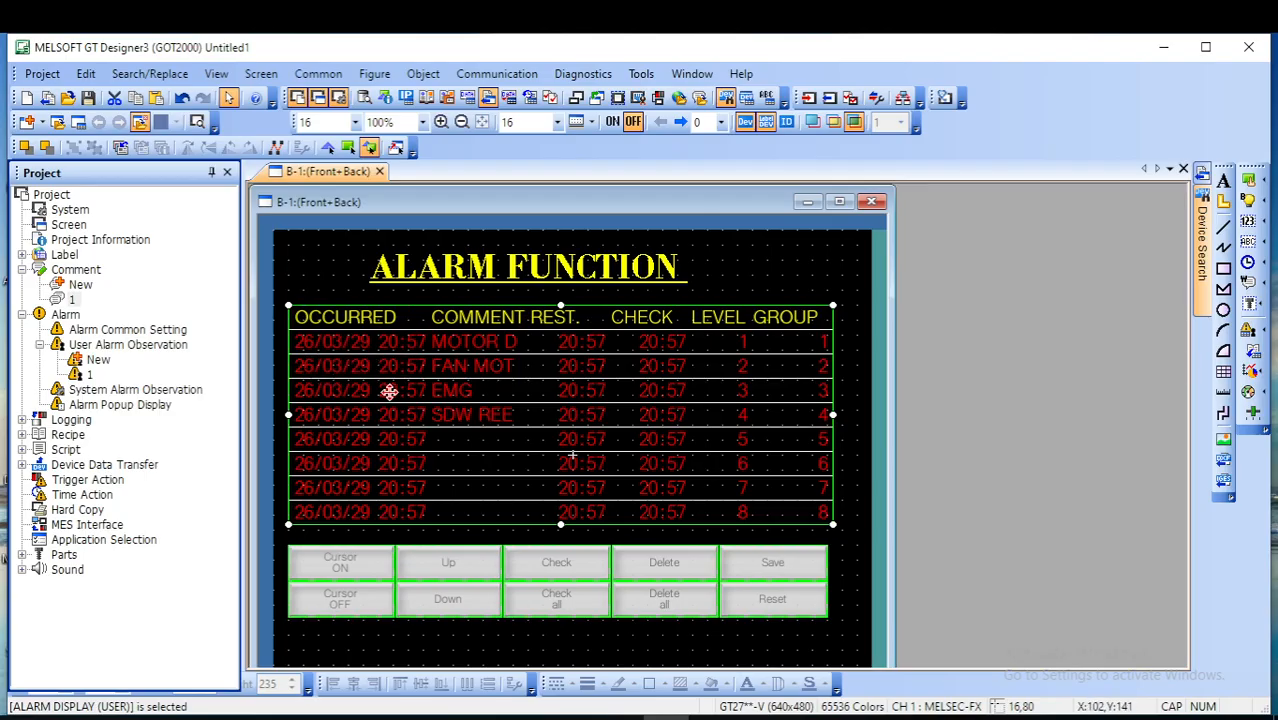
double_click(360, 345)
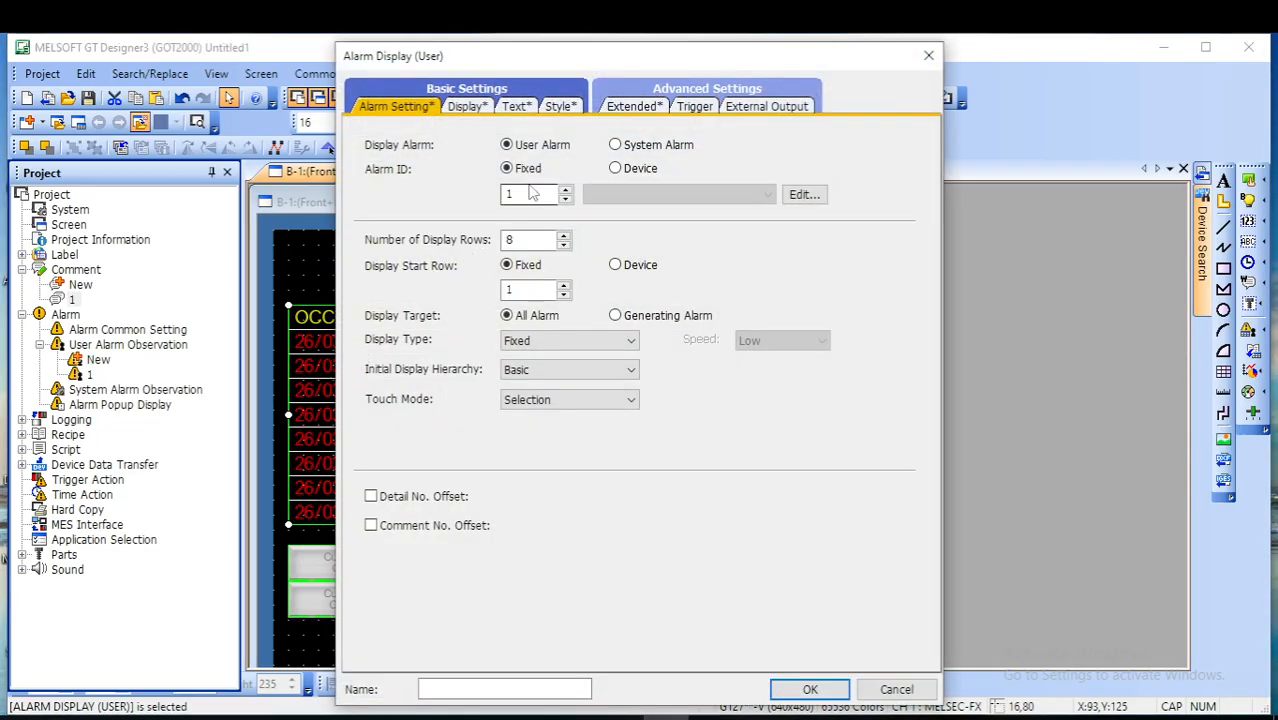
left_click(465, 107)
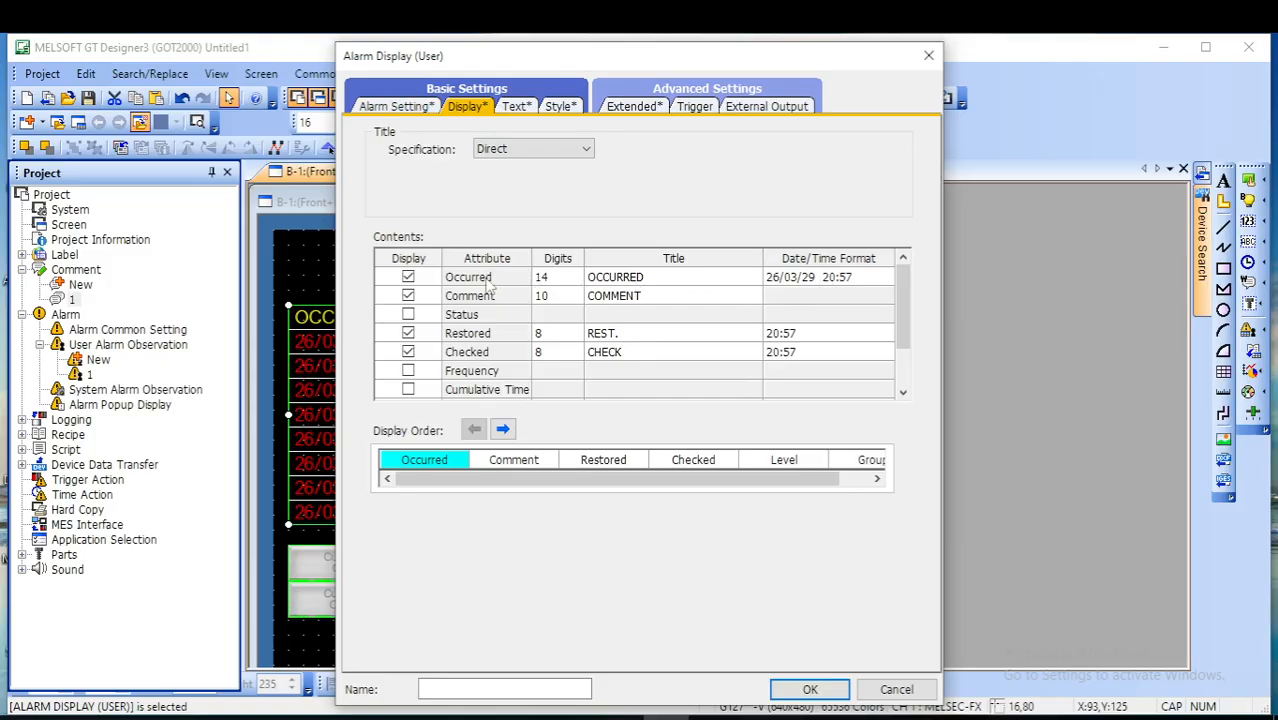
left_click(811, 283)
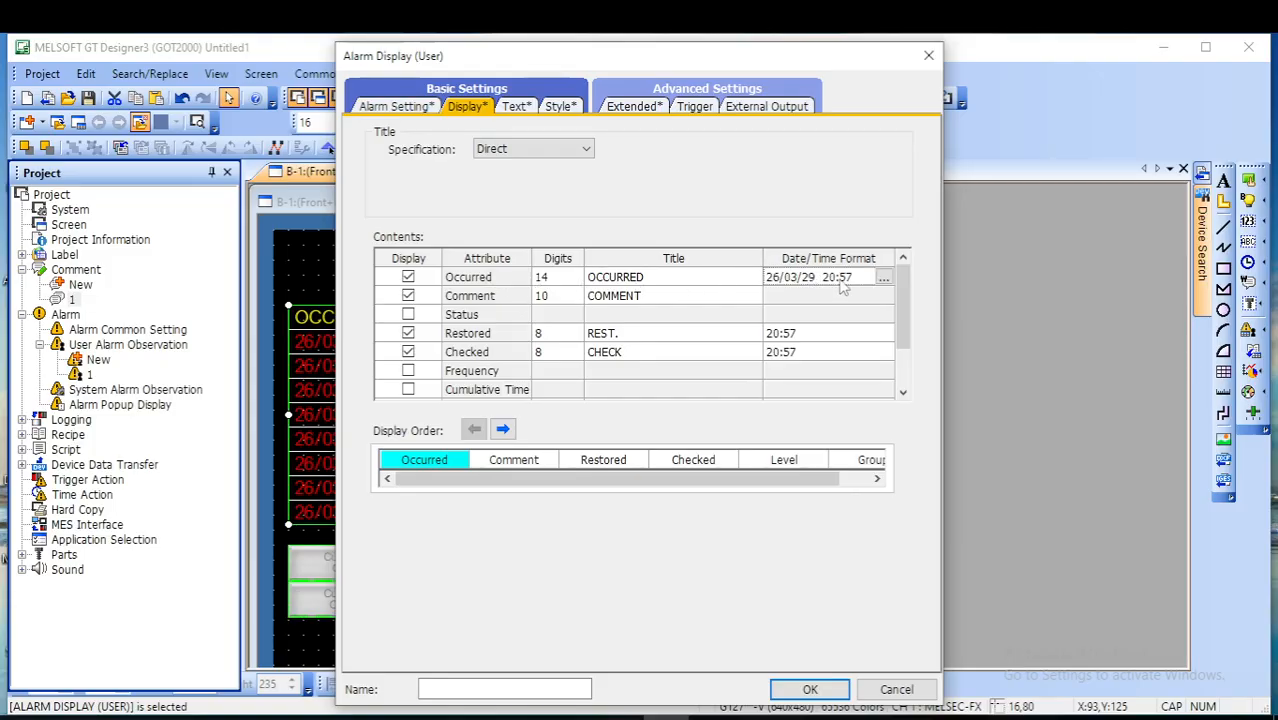
left_click(883, 278)
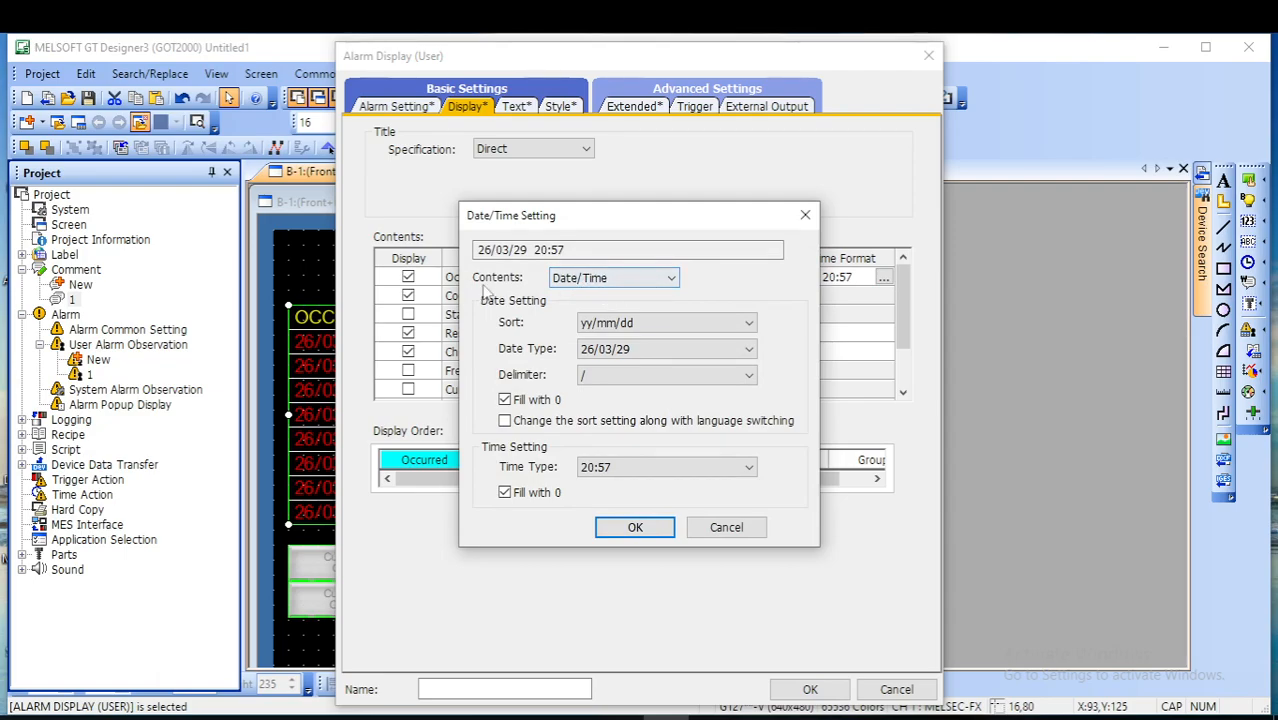
left_click(672, 286)
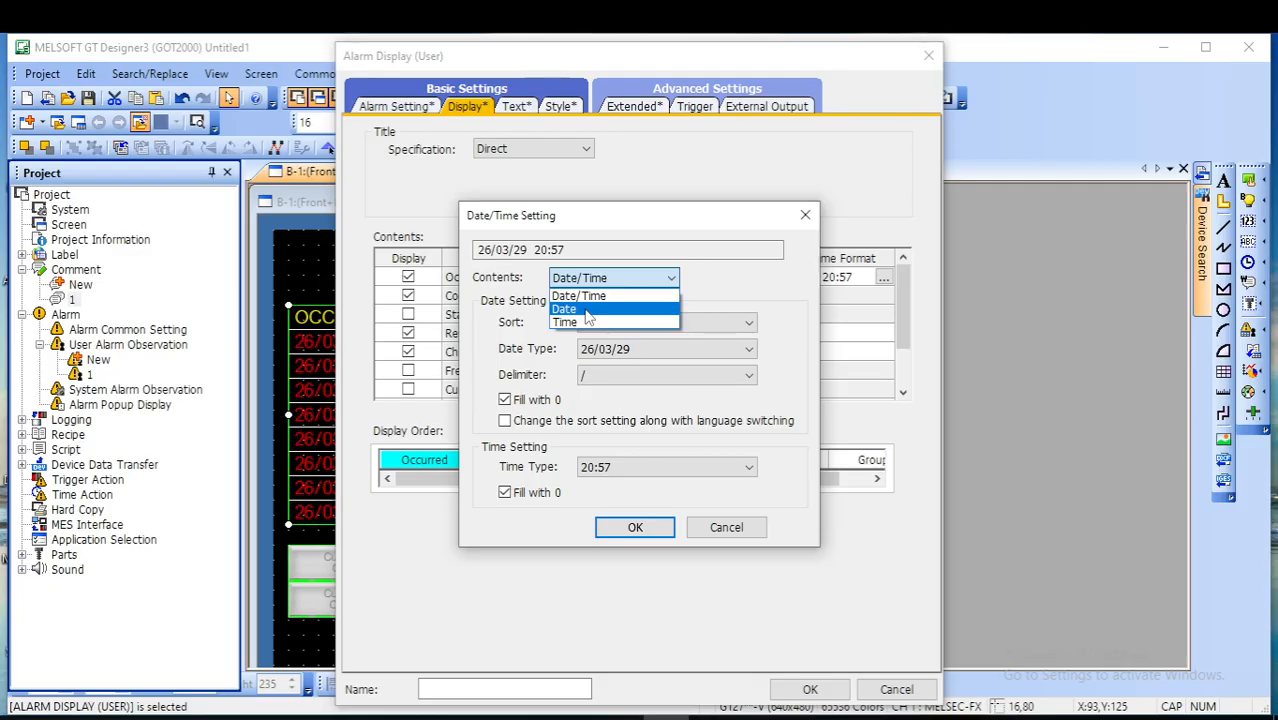
left_click(705, 291)
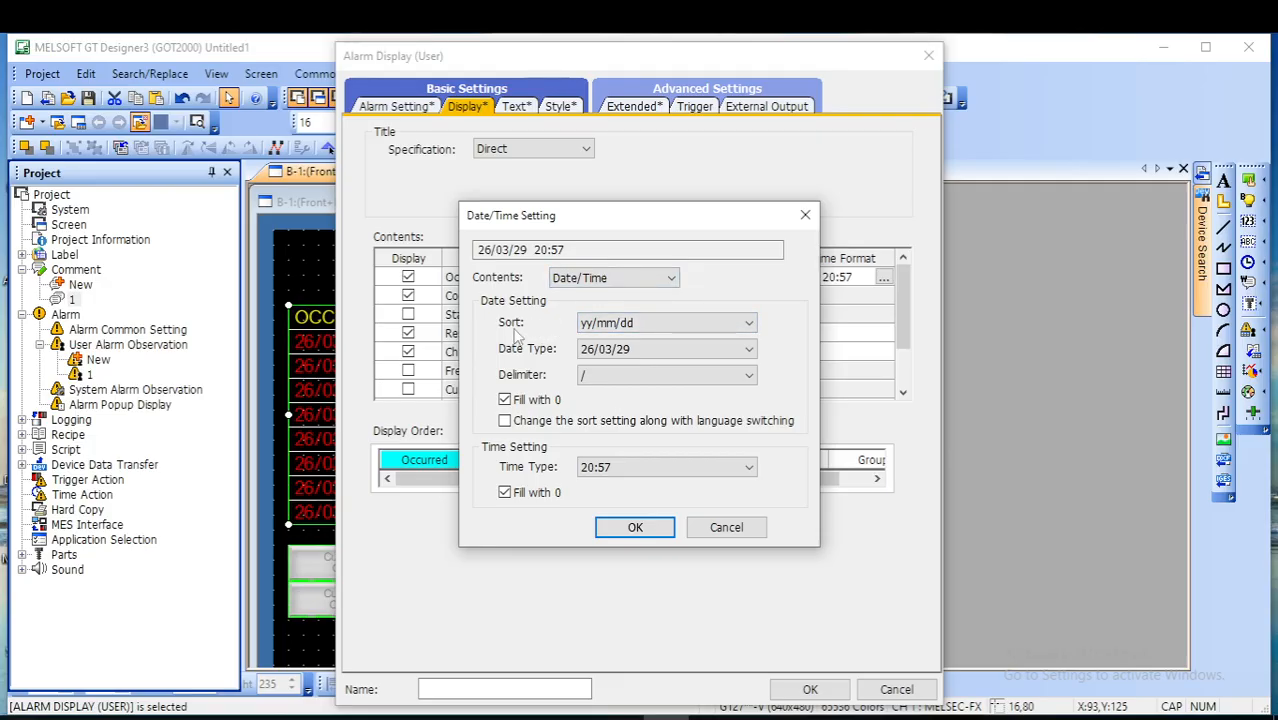
left_click(749, 325)
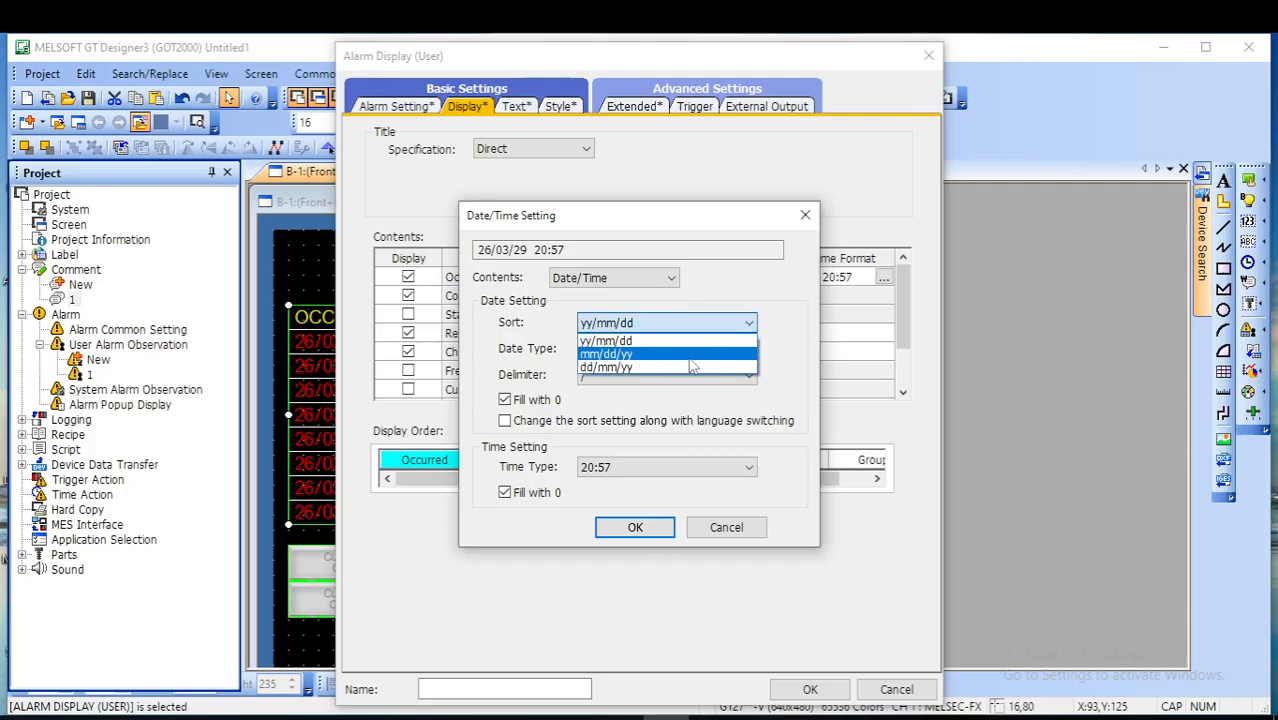
left_click(777, 350)
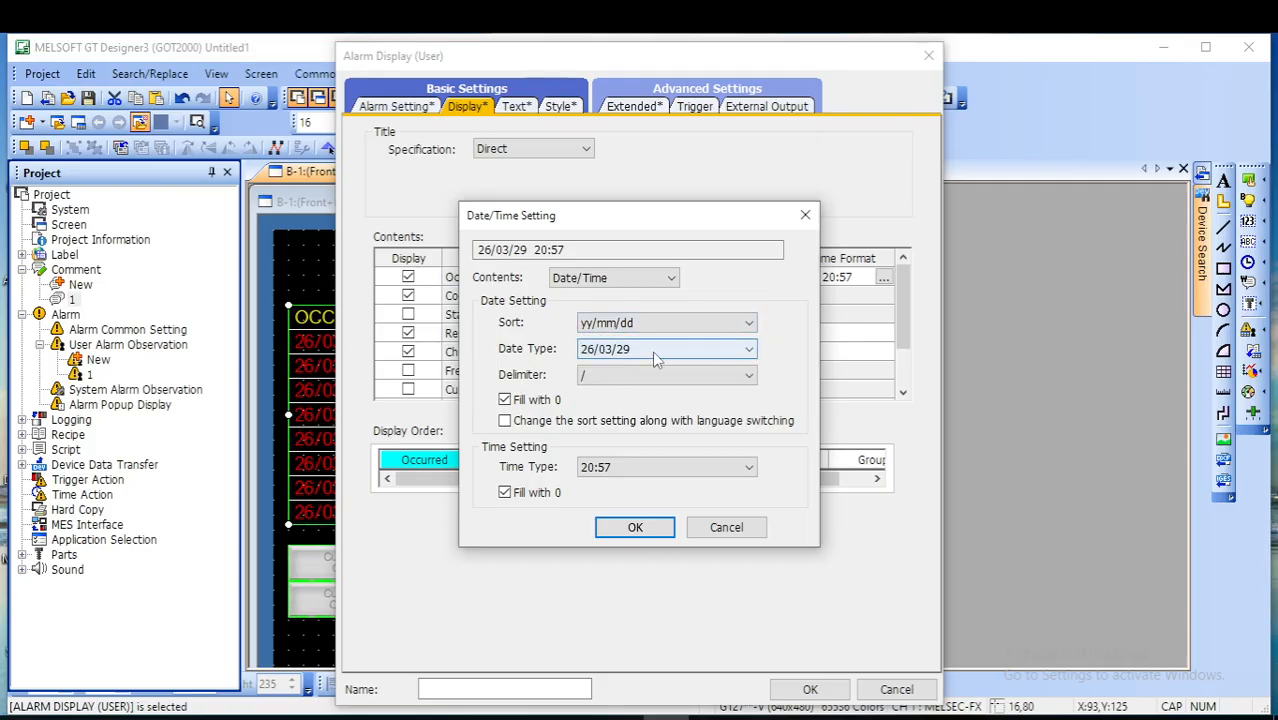
left_click(749, 349)
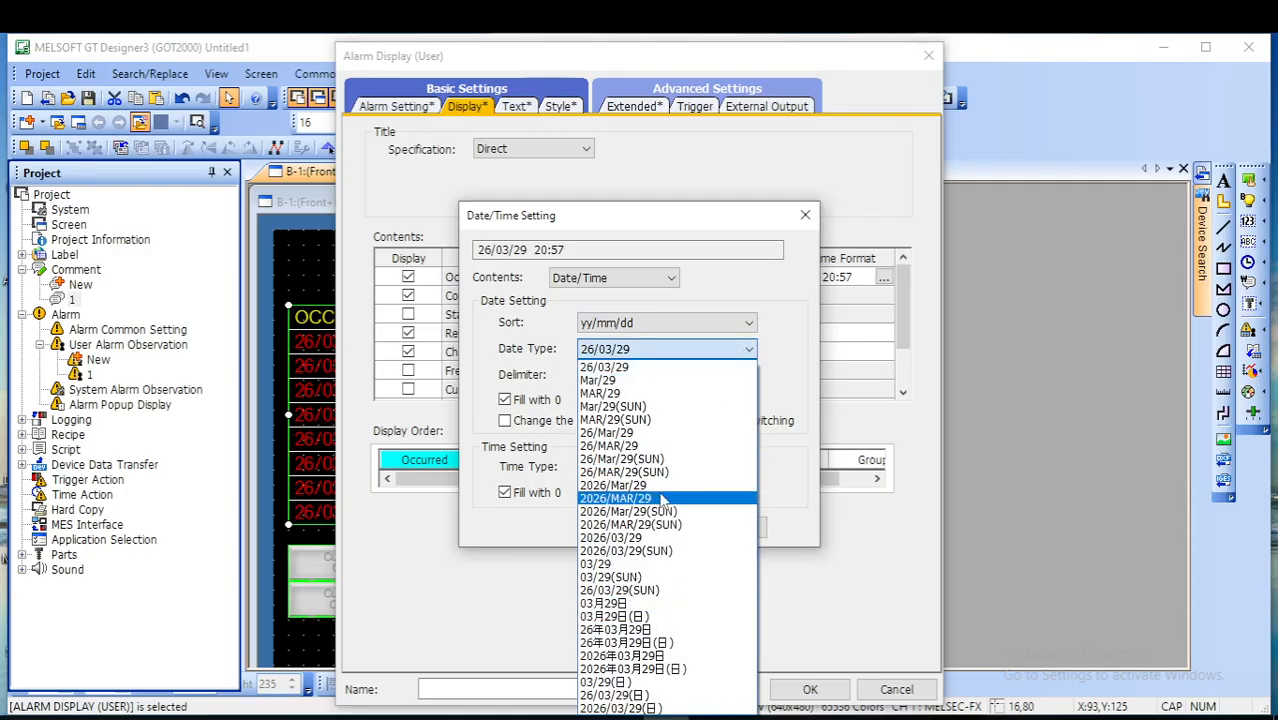
left_click(816, 381)
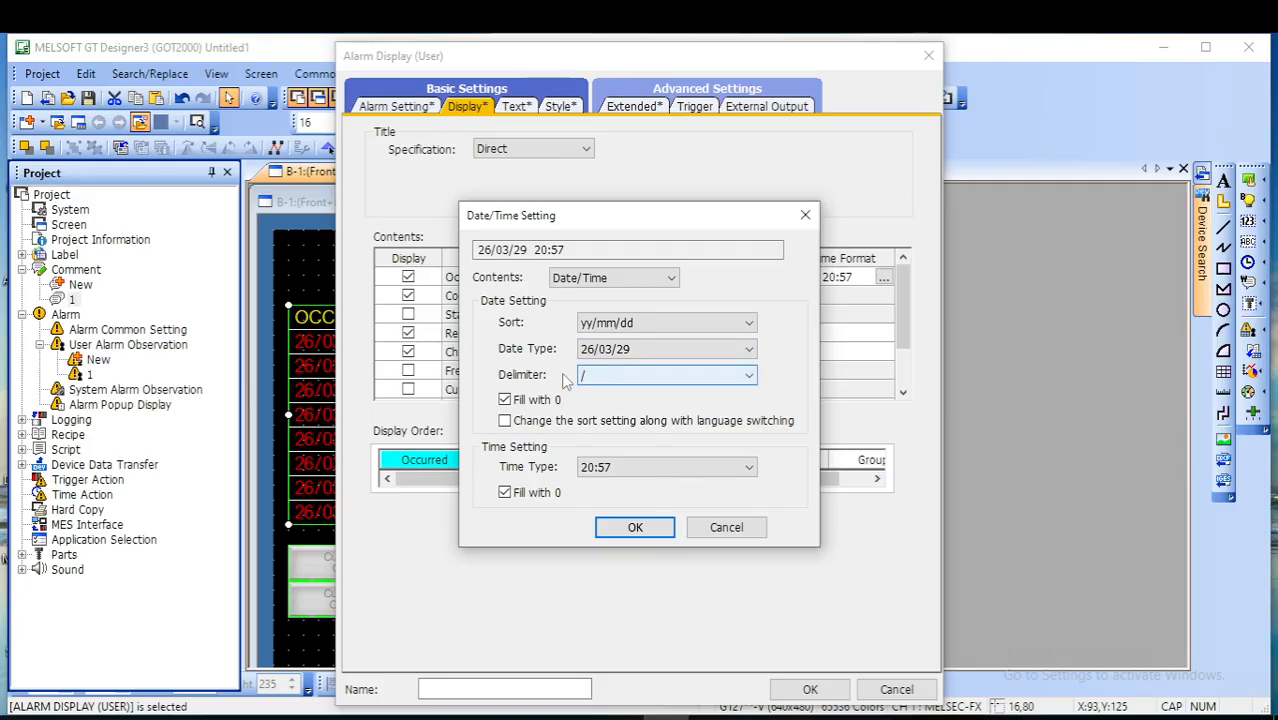
left_click(749, 377)
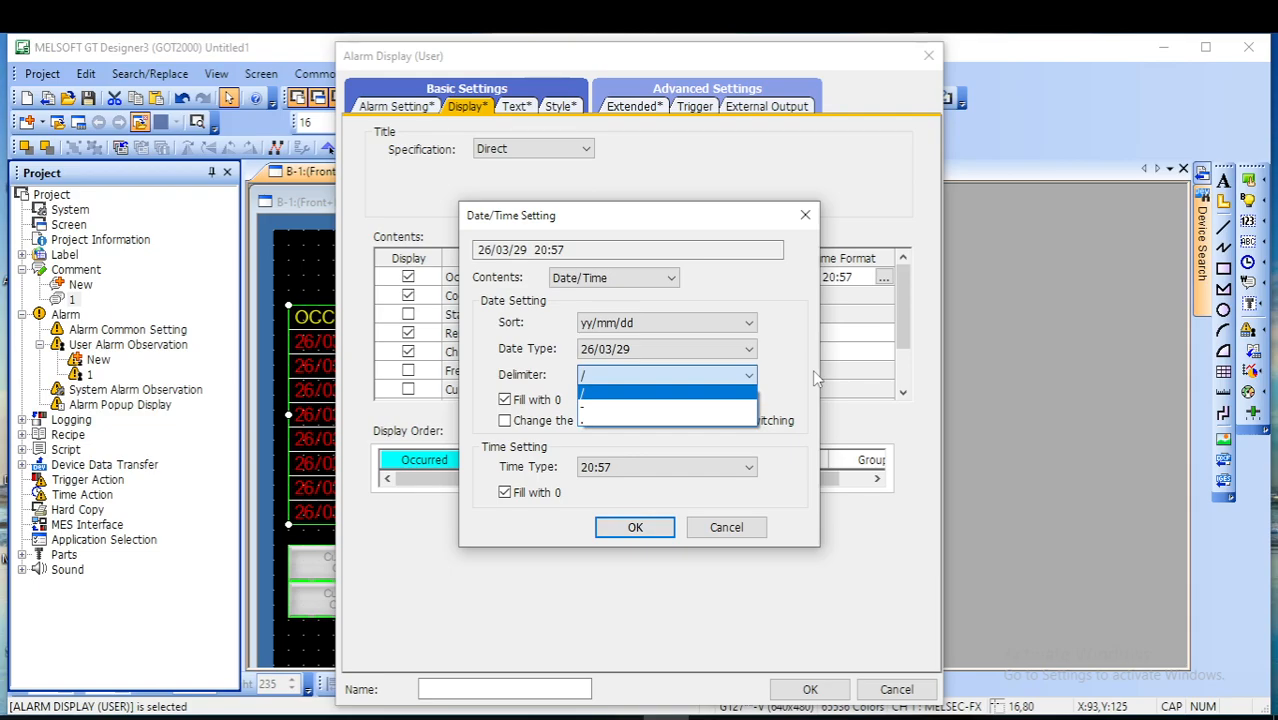
left_click(651, 529)
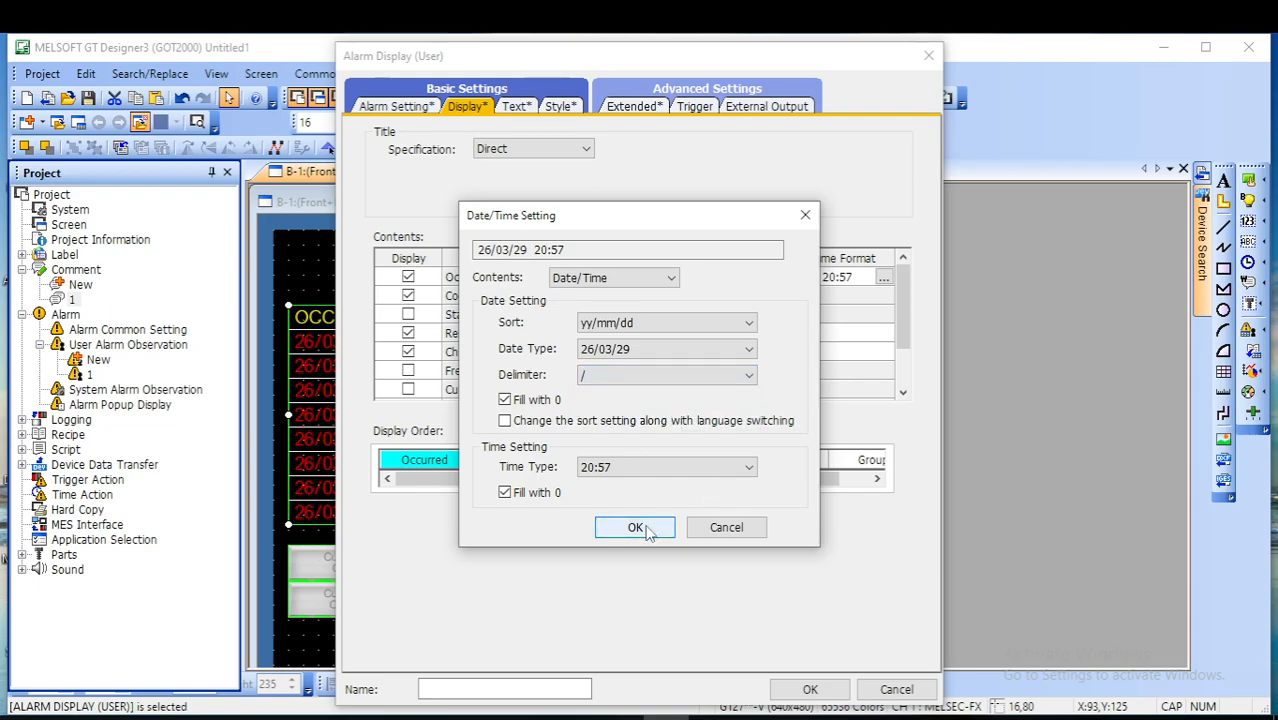
left_click(646, 530)
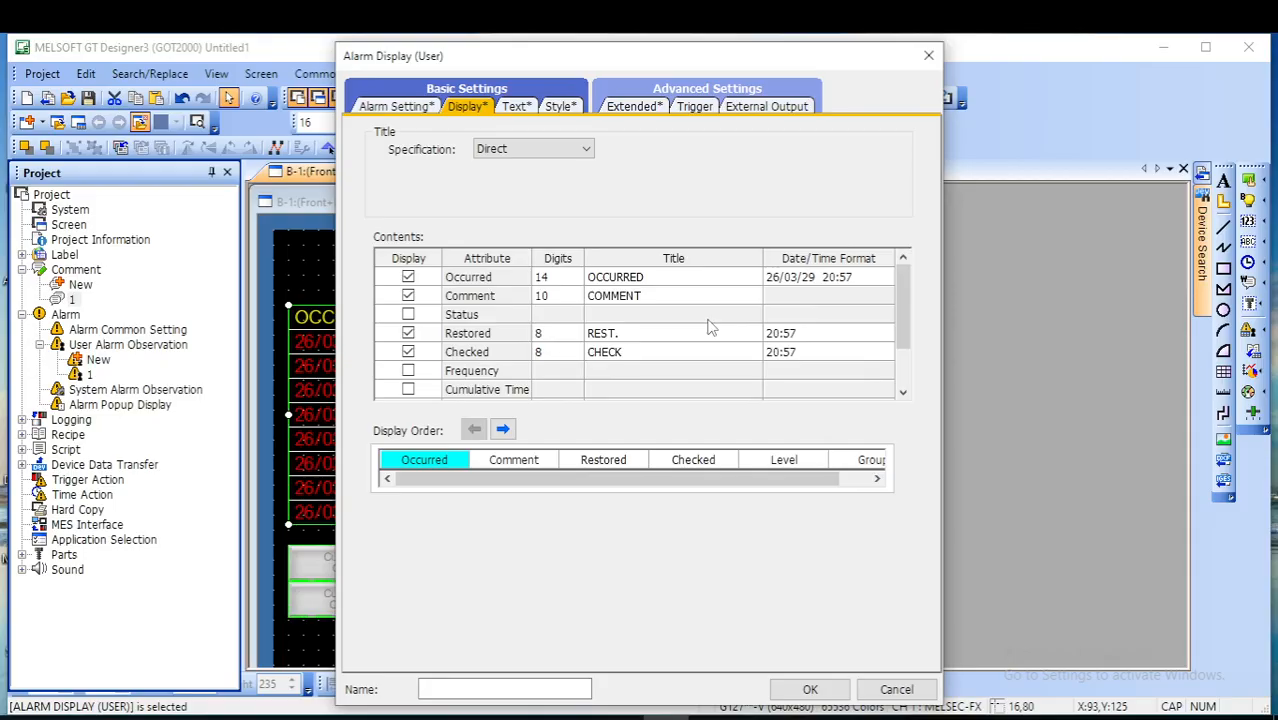
left_click(810, 689)
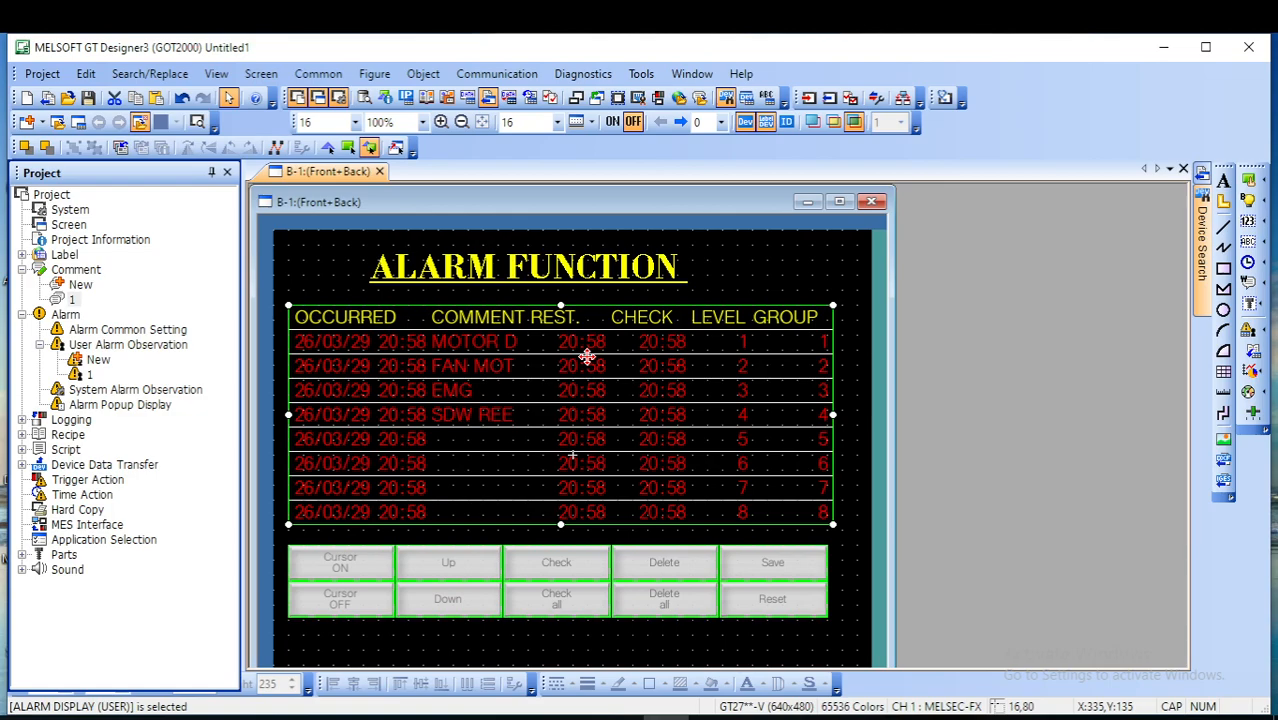
key("F8")
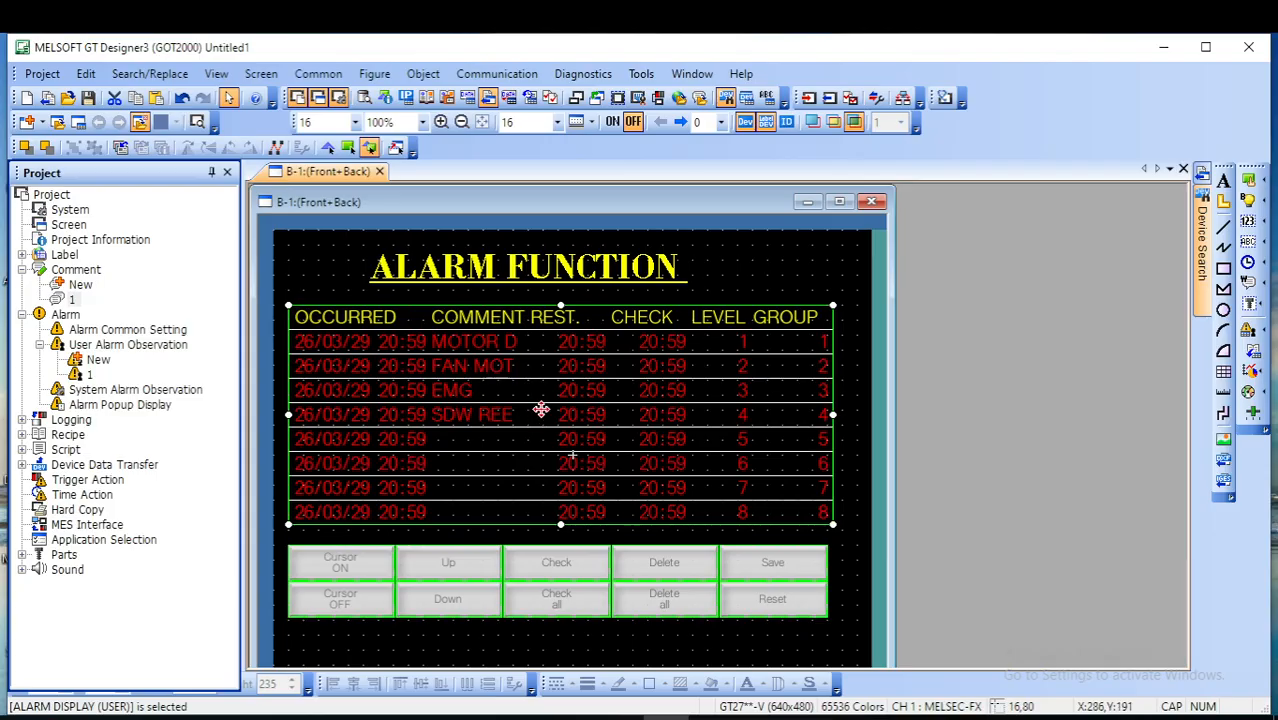
- Open the device settings of user alarm 1 from the alarm display's settings to review the monitored alarm devices
double_click(540, 419)
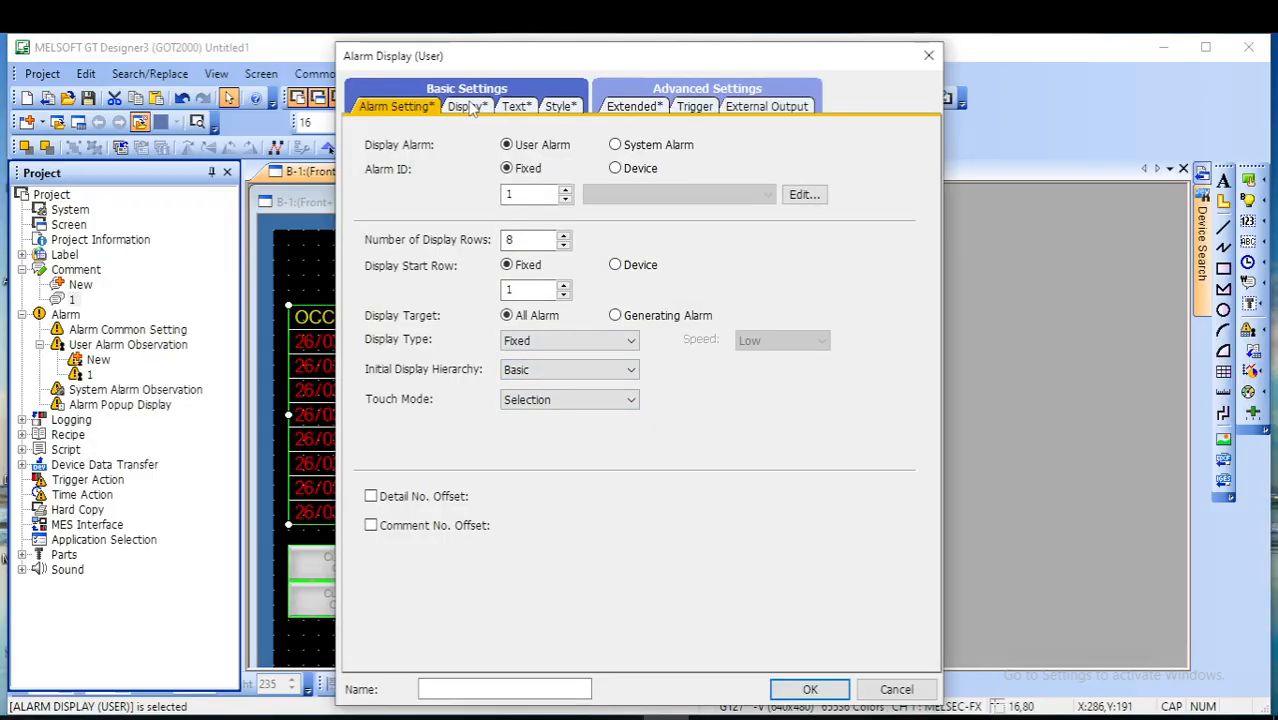
left_click(806, 198)
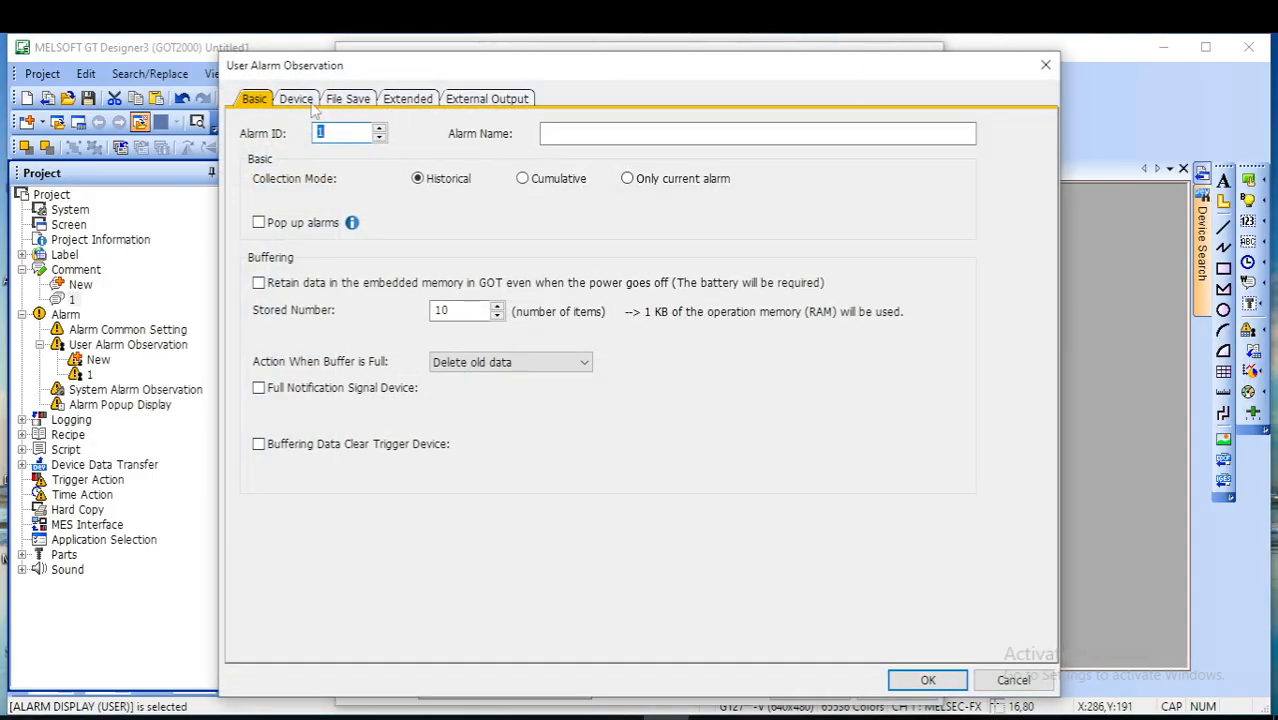
left_click(298, 103)
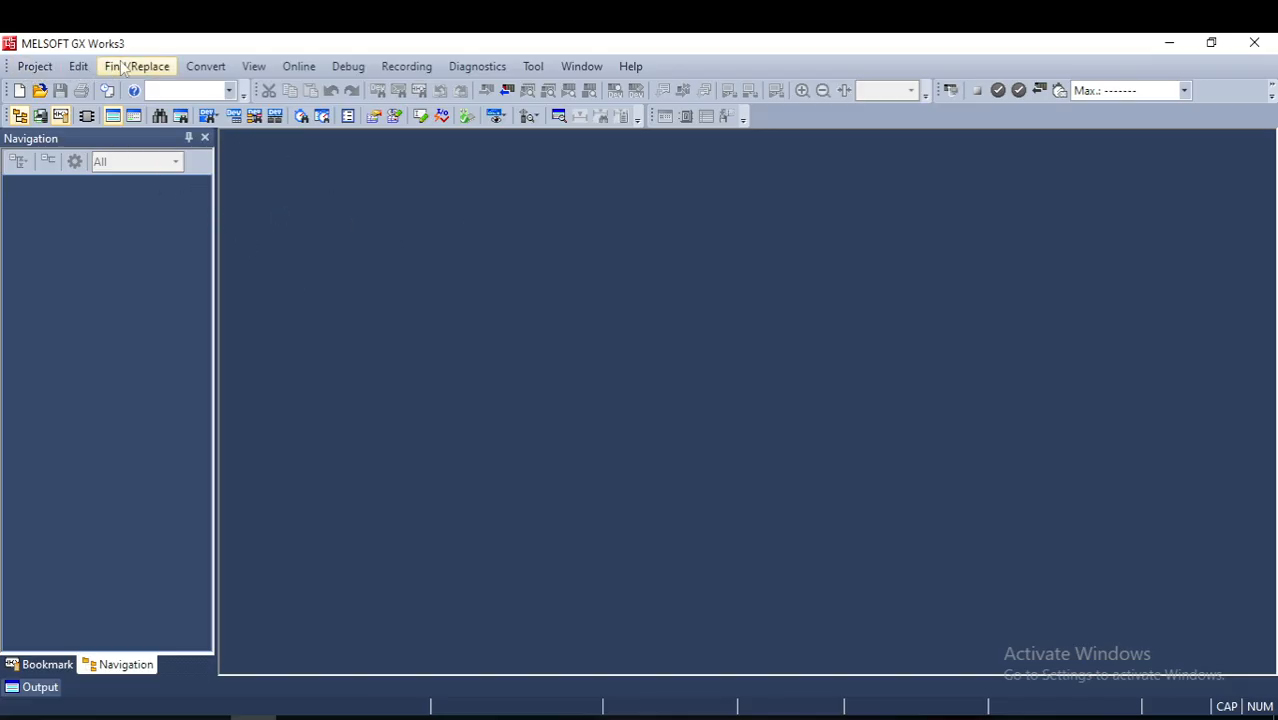
- In GX Works3, create a new FX5CPU project of type FX5U in Ladder, accept the module settings and display the guidance flow
left_click(36, 68)
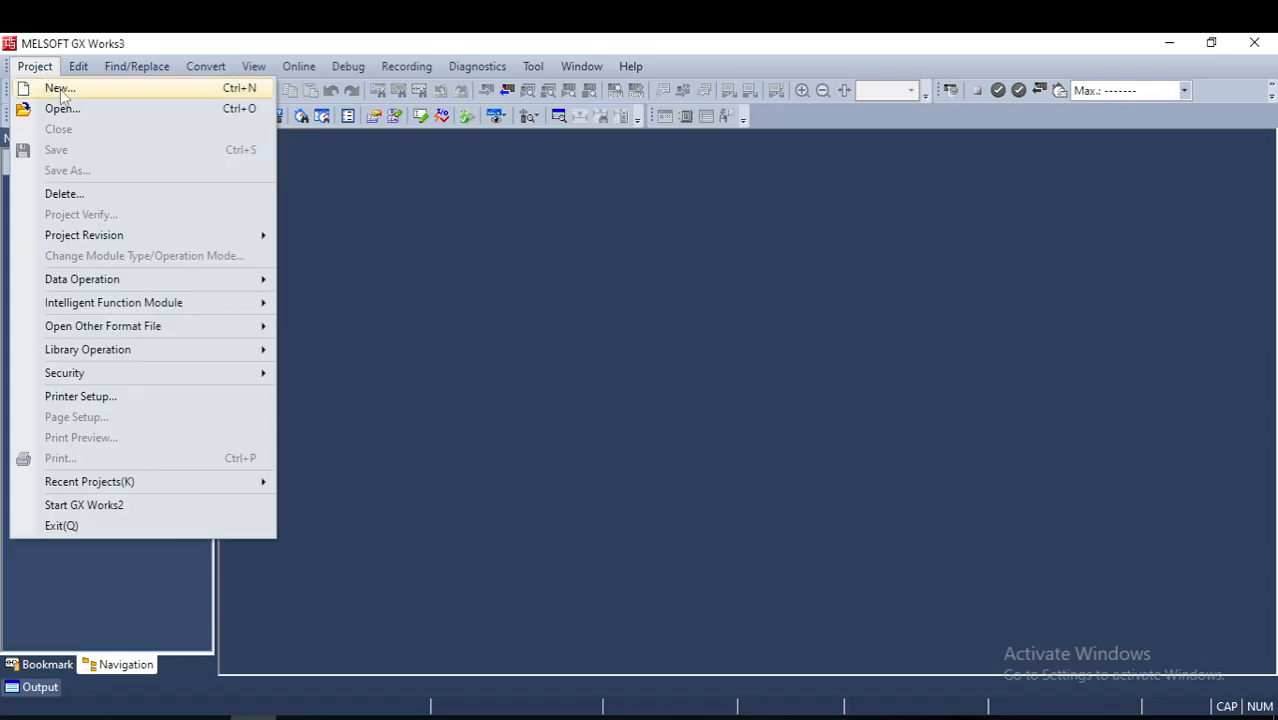
left_click(60, 89)
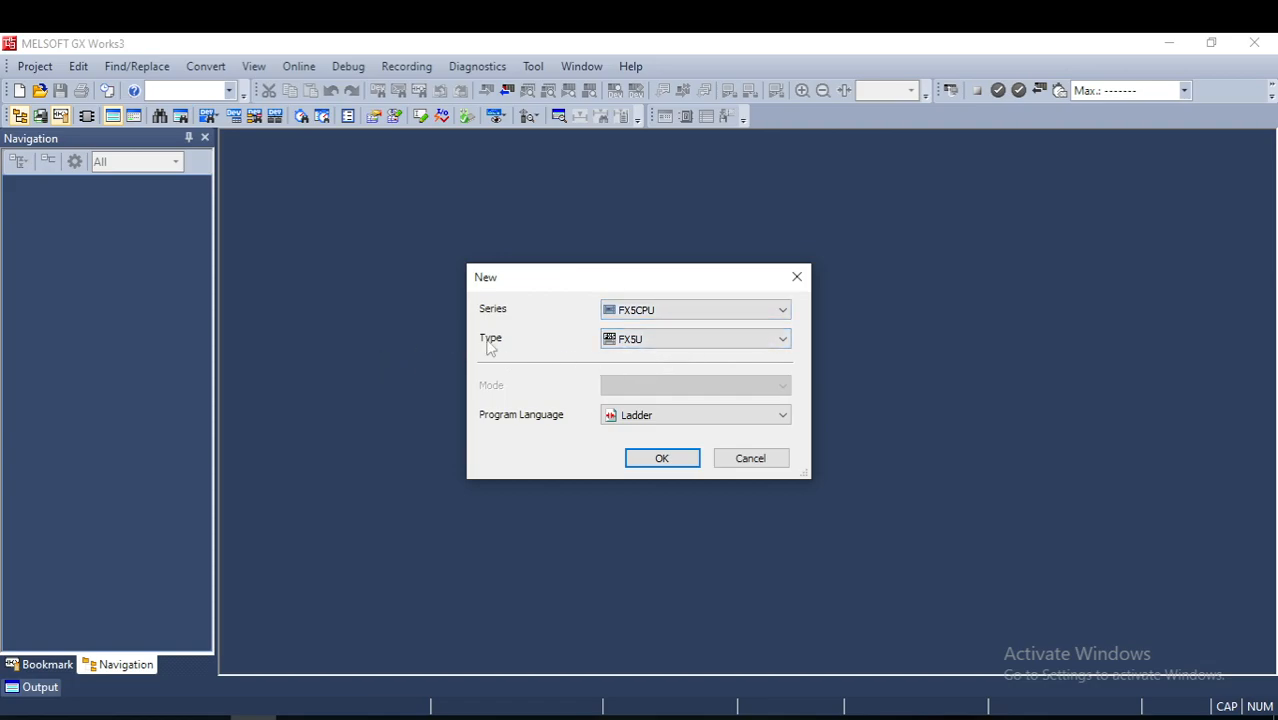
left_click(661, 460)
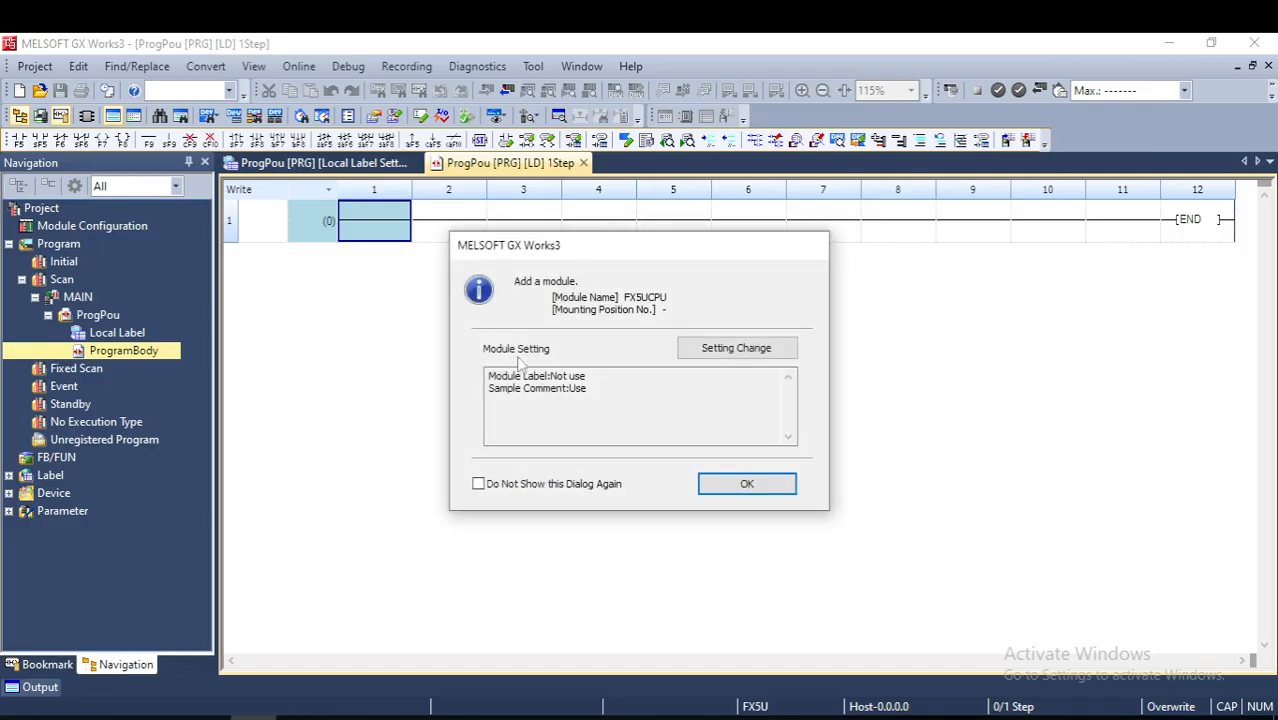
left_click(741, 482)
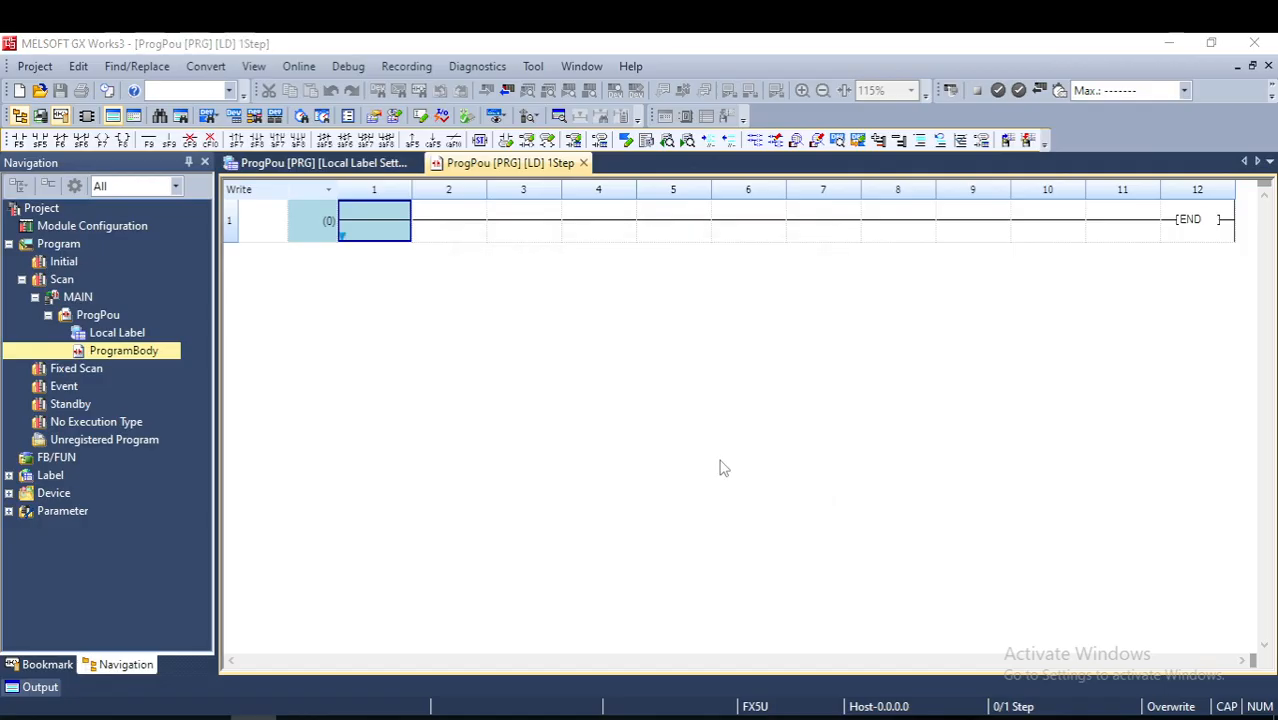
left_click(645, 464)
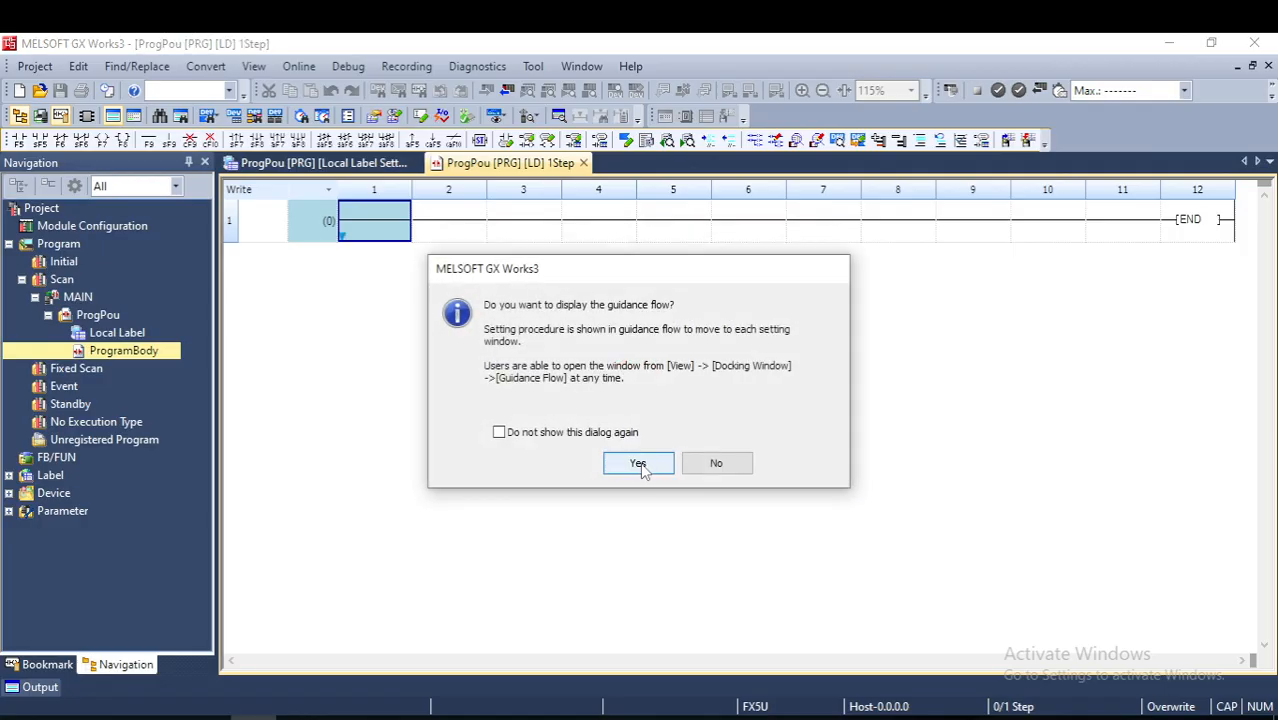
left_click(640, 464)
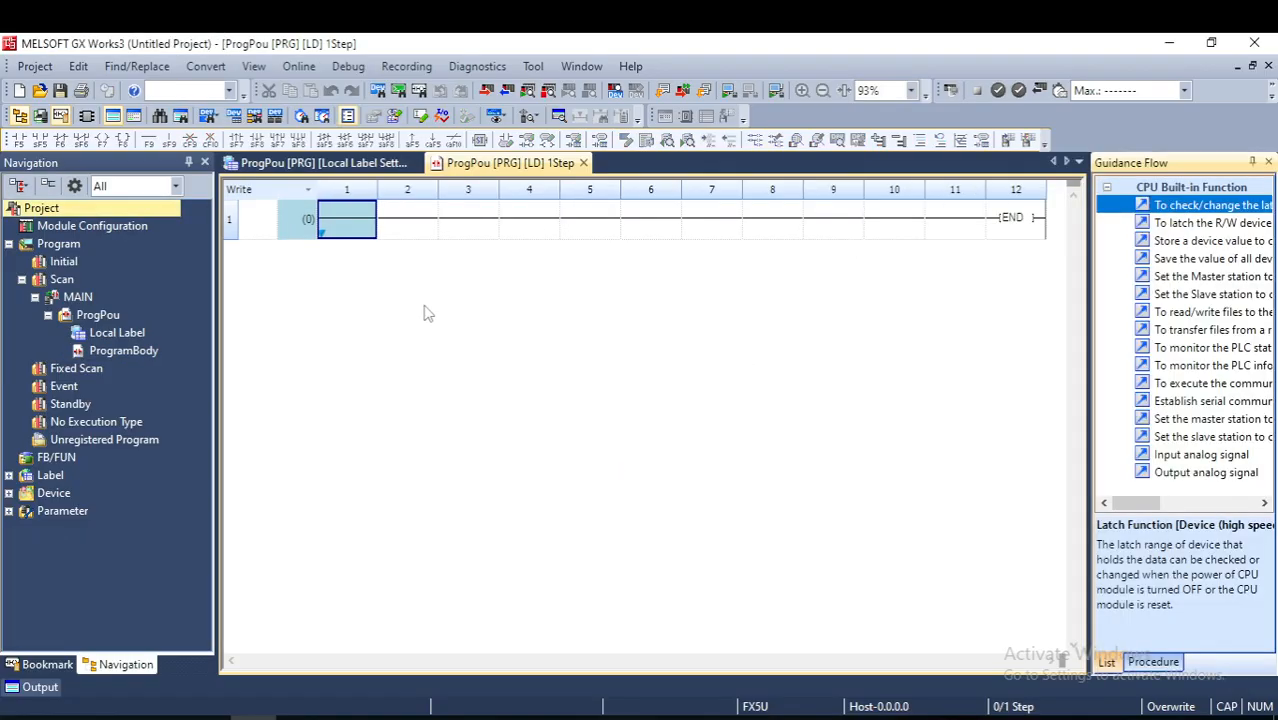
- Insert a normally open contact M10 (LD M10) at the start of the first ladder rung
left_click(491, 314)
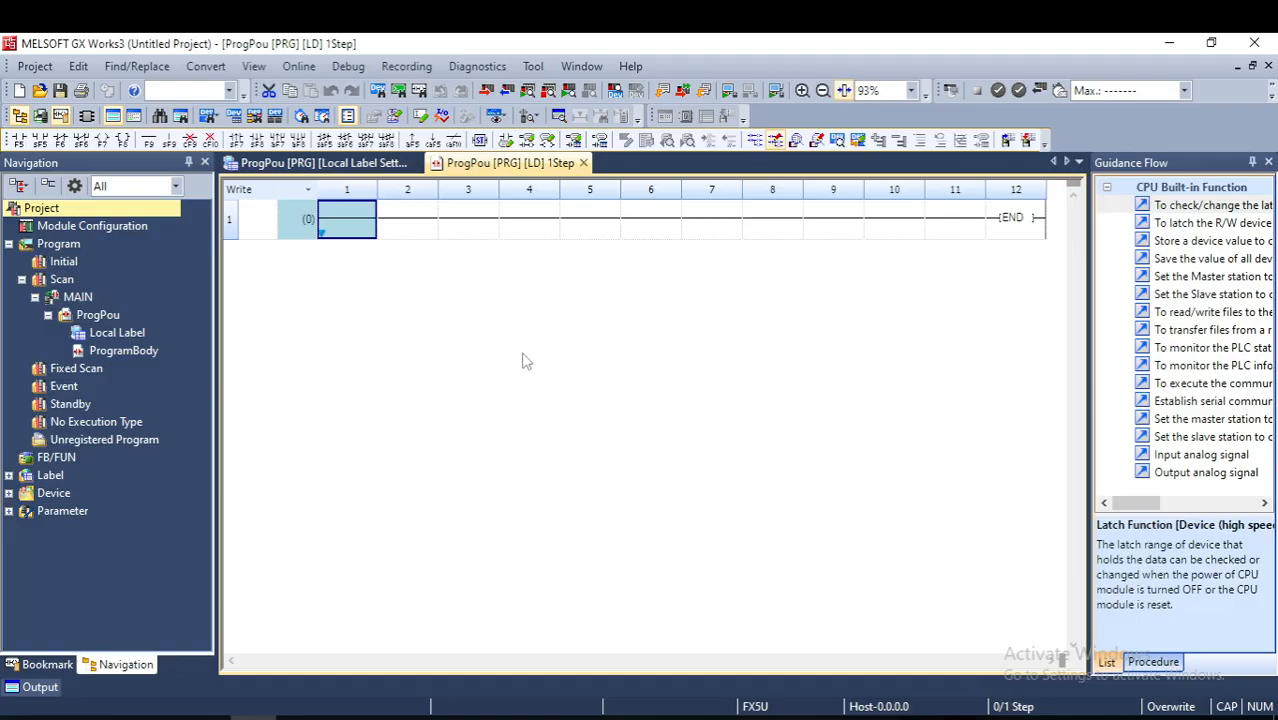
left_click(457, 238)
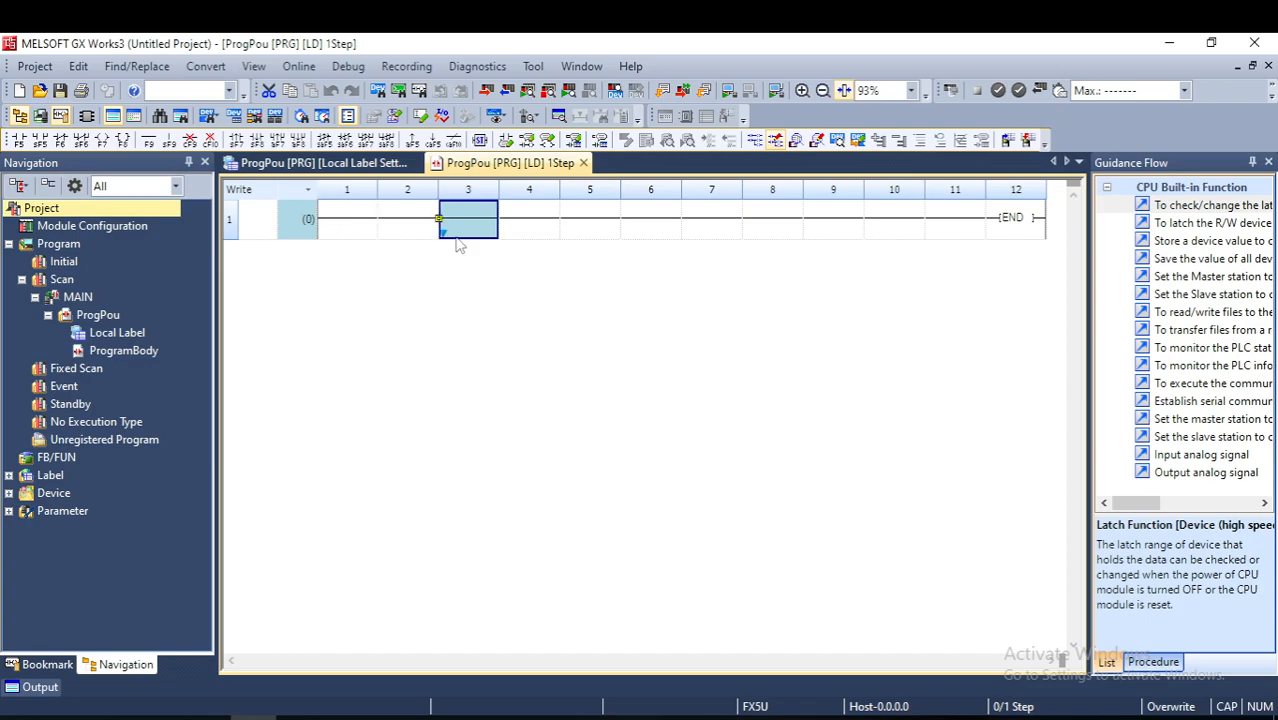
left_click(370, 234)
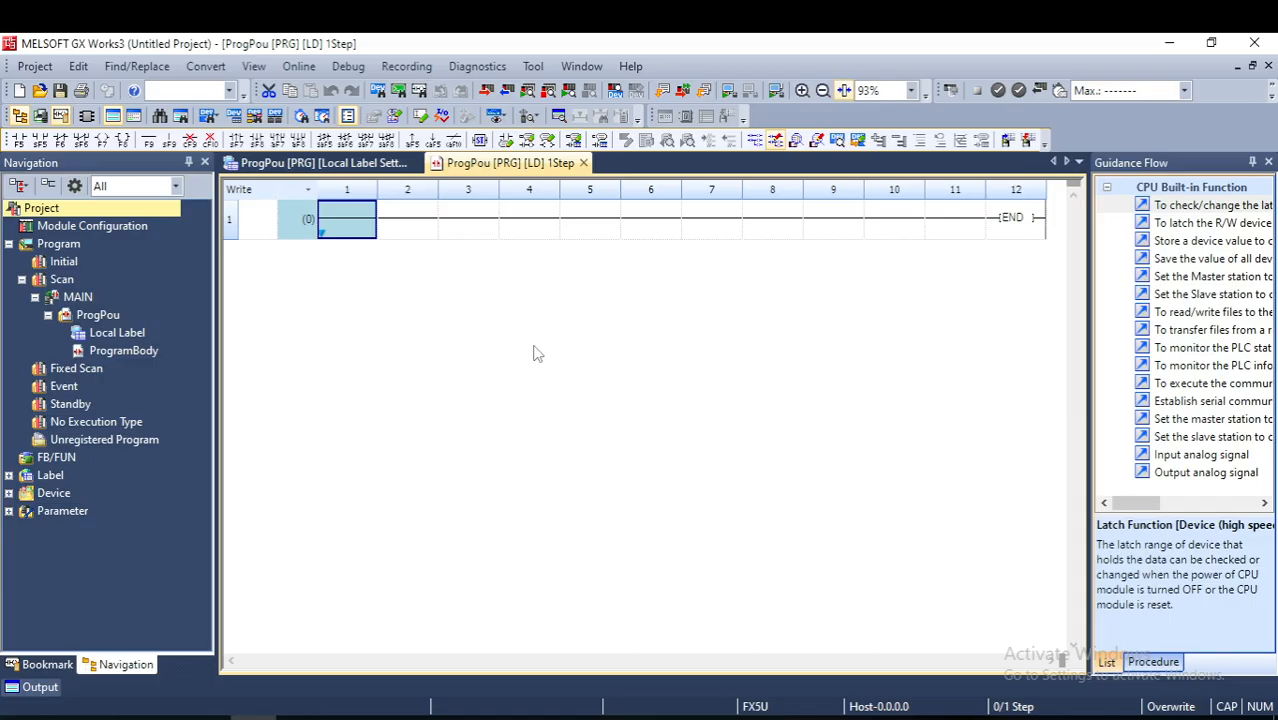
key("F9")
left_click(360, 233)
type("LD")
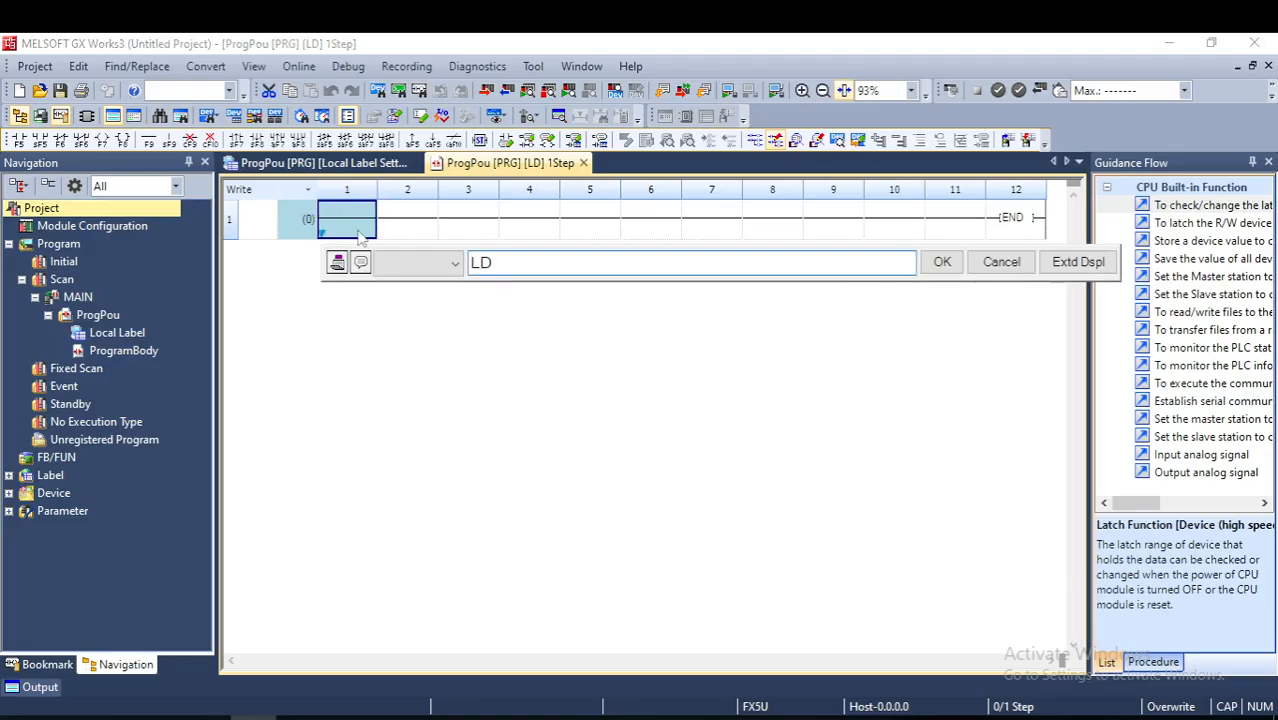
type(" M10")
key("Return")
- Complete the M10 rung with a SET M0 instruction and give M0 the comment MOTOR DRIVER ERROR
type("SET M0")
key("Return")
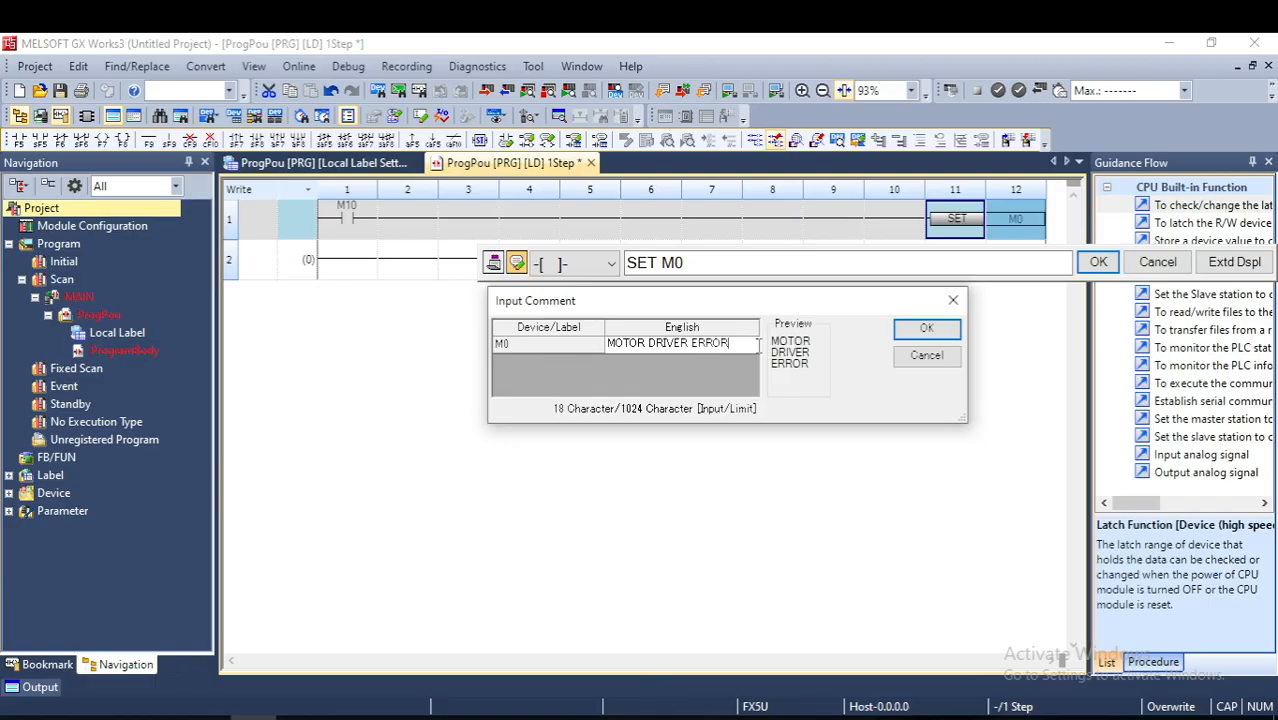
left_click(927, 333)
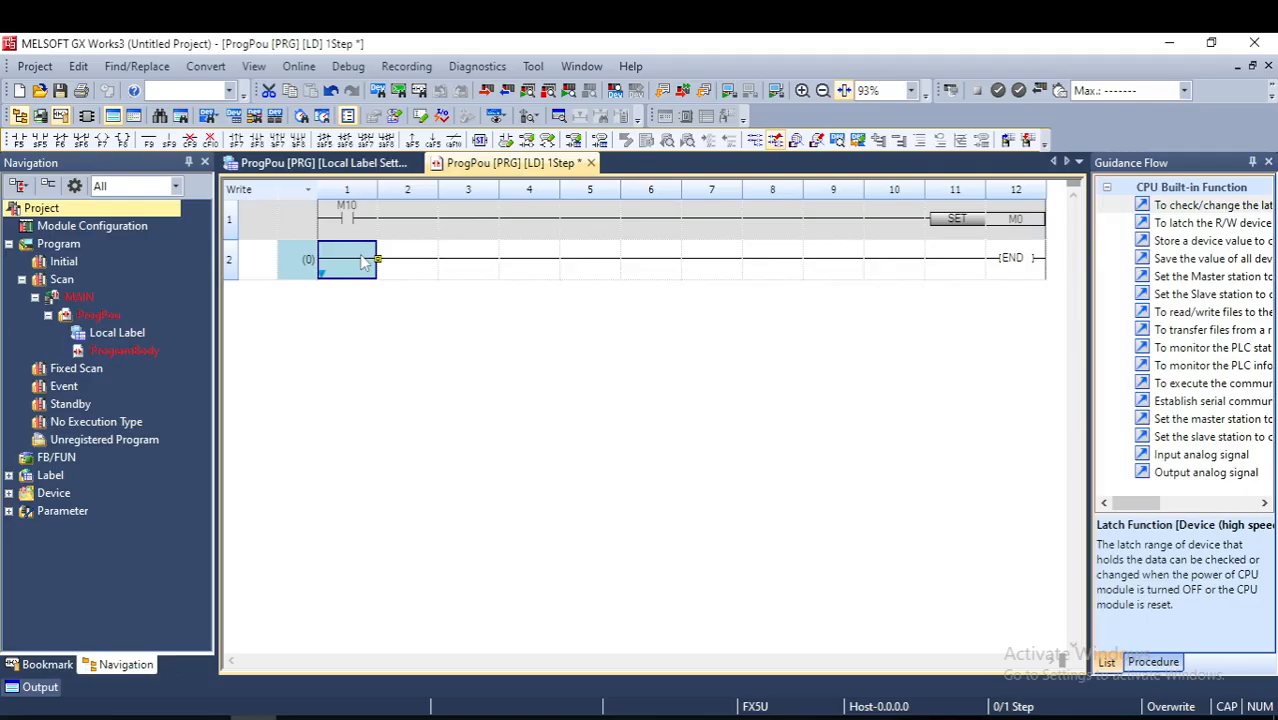
- Insert a normally open contact M11 (LD M11) at the start of the second rung, leaving its comment blank
type("LD M")
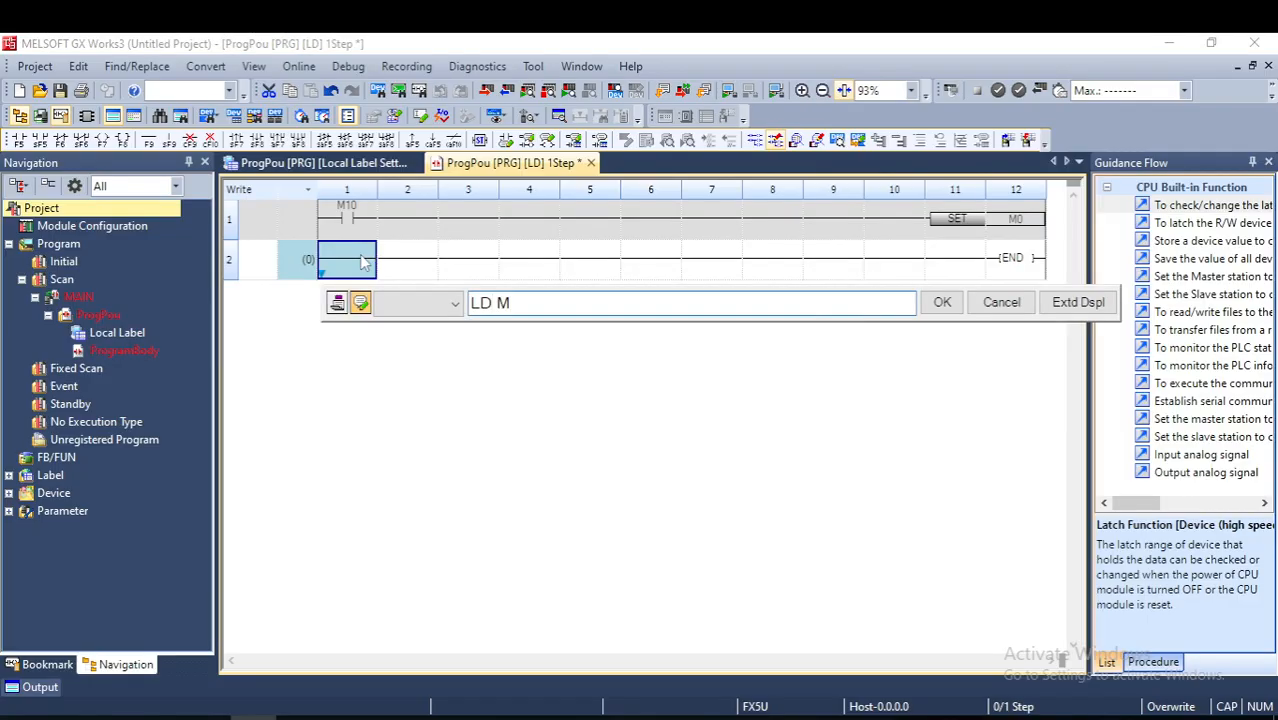
type("11")
key("Return")
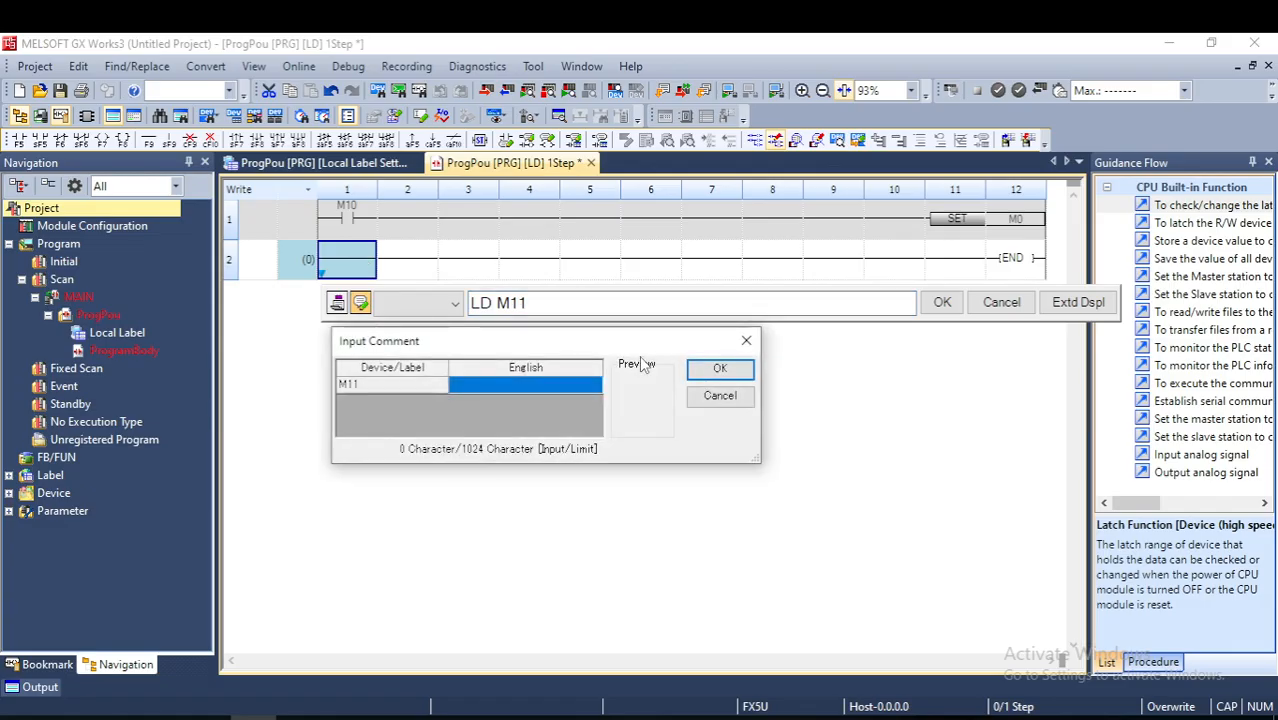
left_click(720, 368)
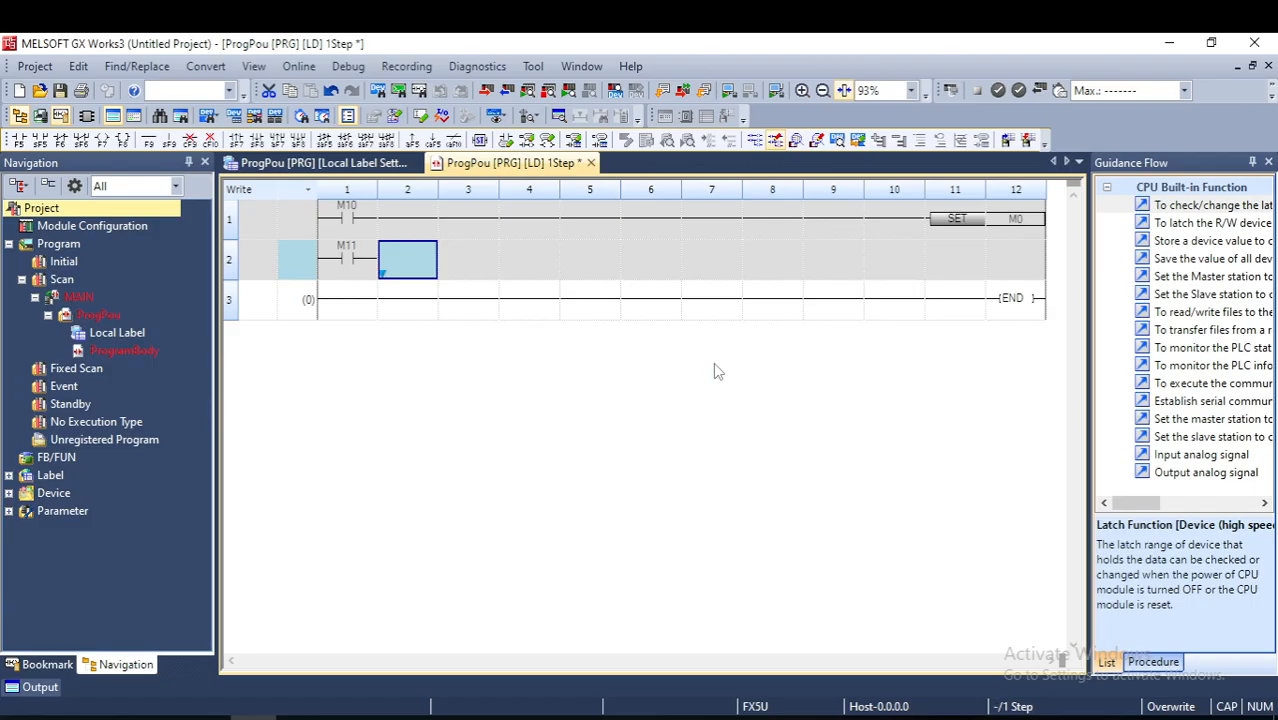
- Complete the M11 rung with a SET M1 instruction and give M1 the comment FAN MOTOR ERROR
type("SE")
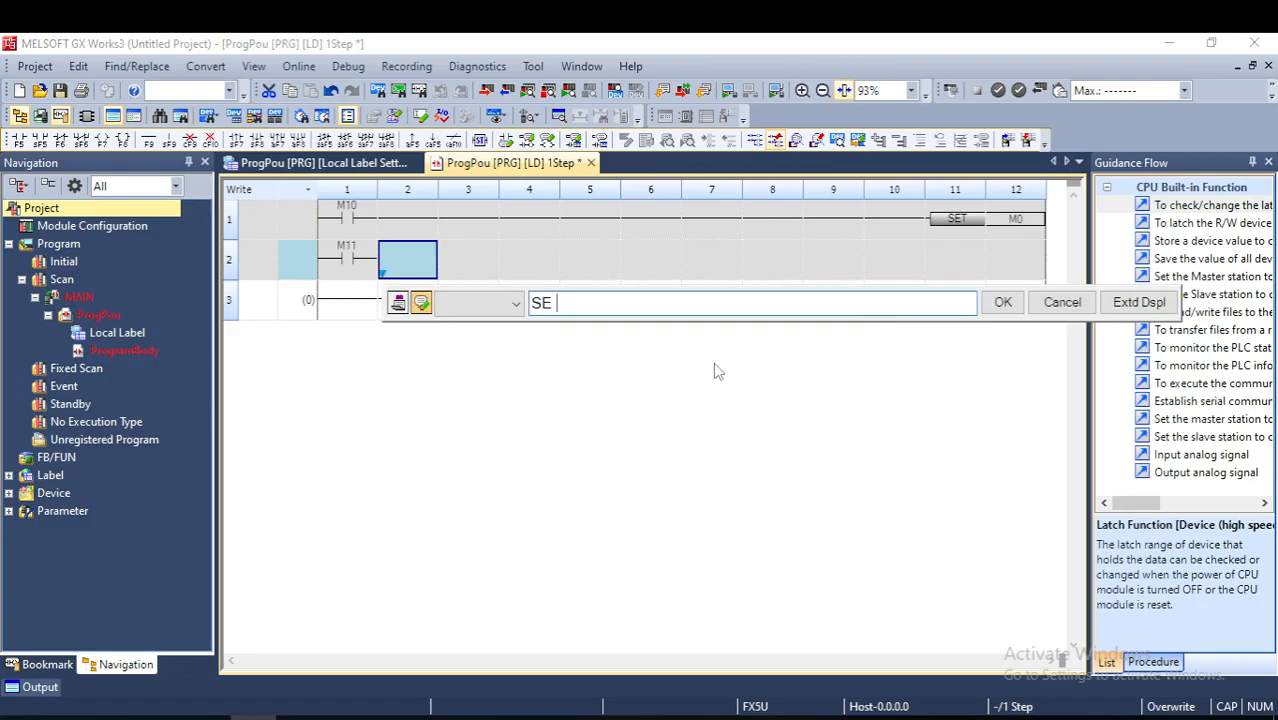
type(" T M1")
key("Return")
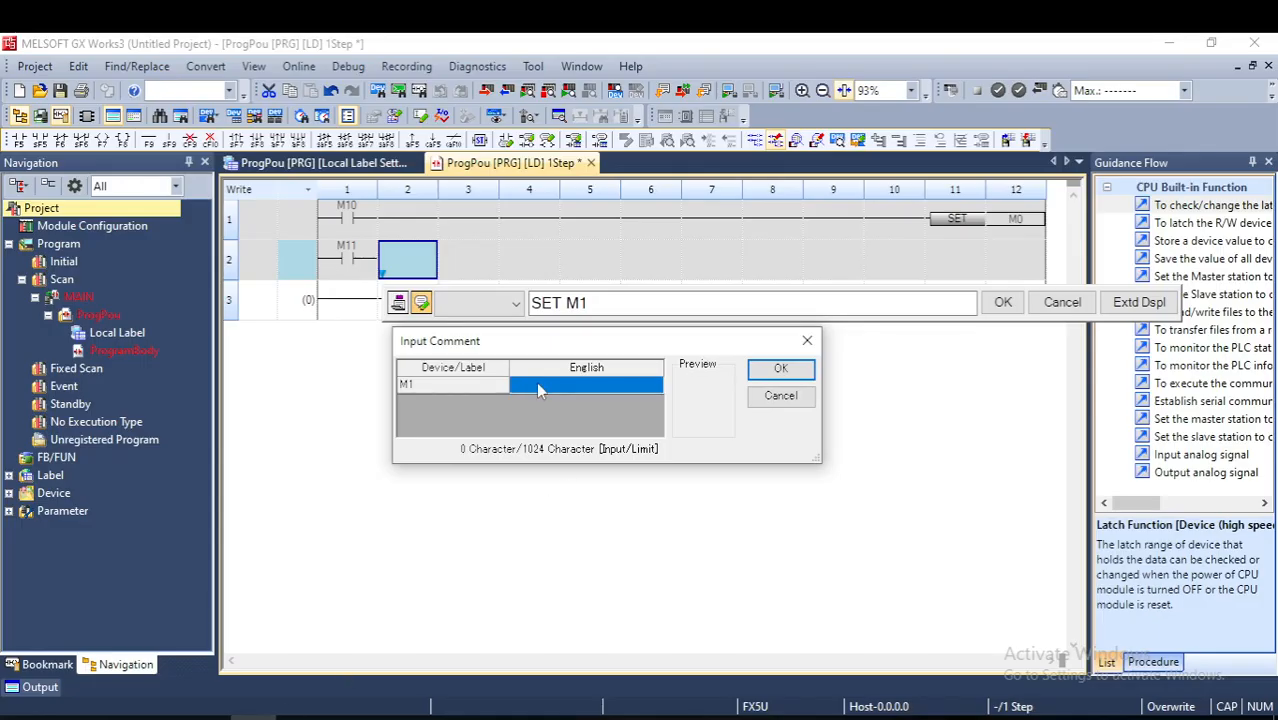
left_click(538, 388)
type("FAN")
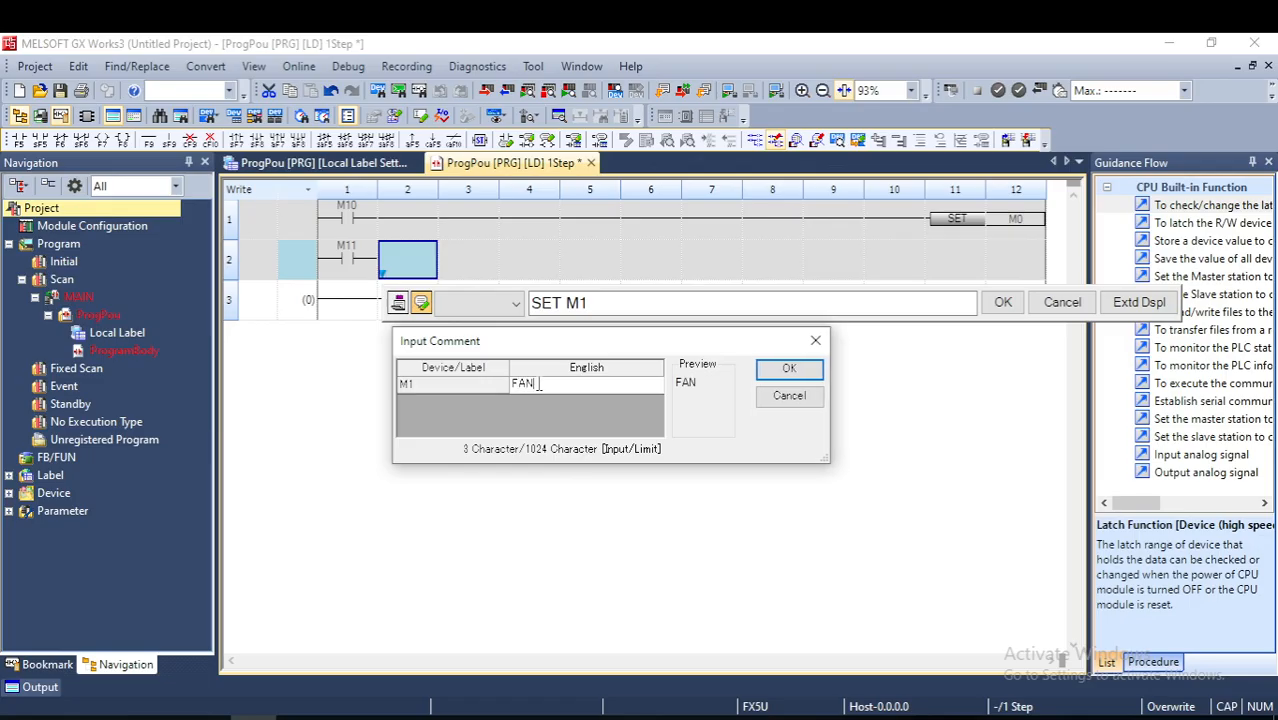
type(" MOTOR ")
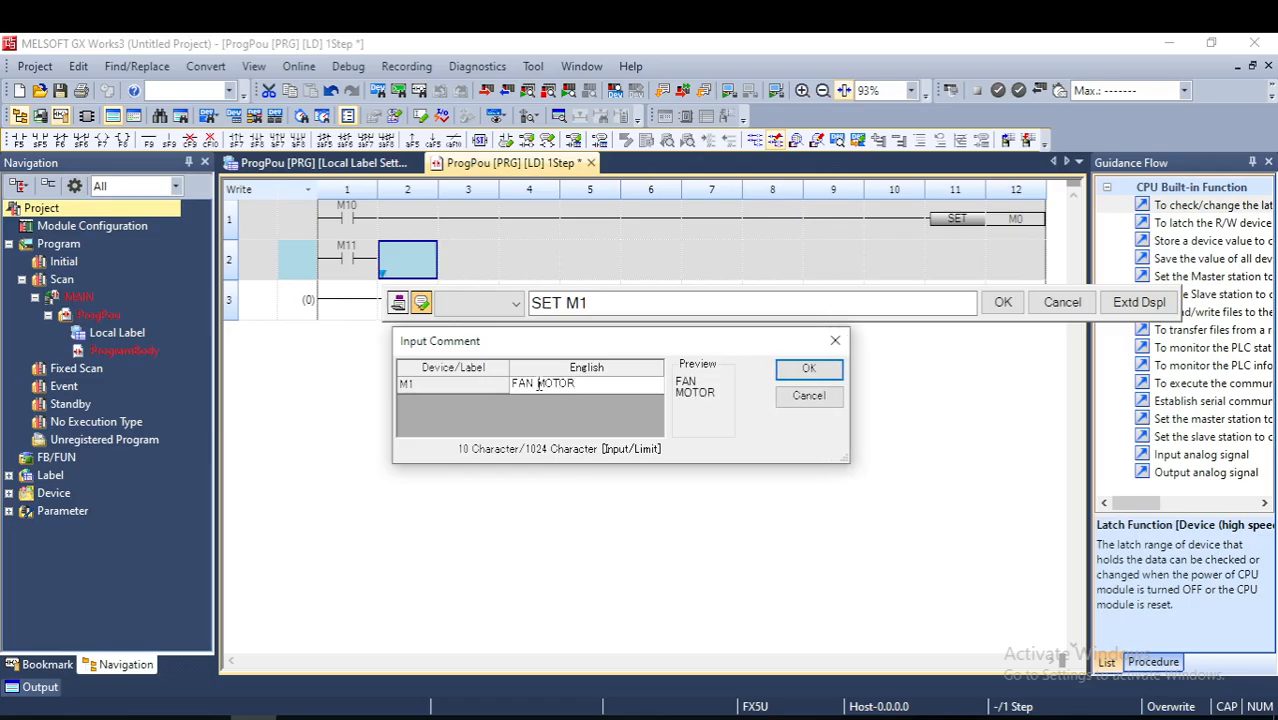
type("ERROR")
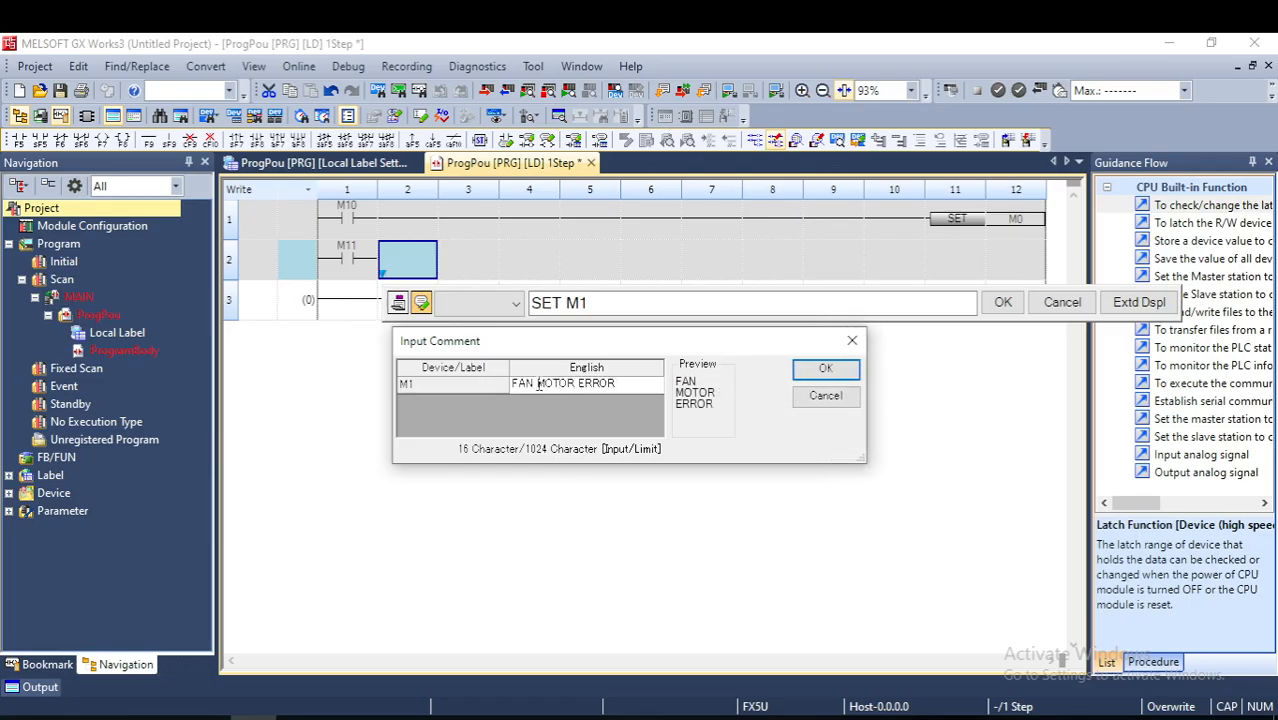
left_click(818, 376)
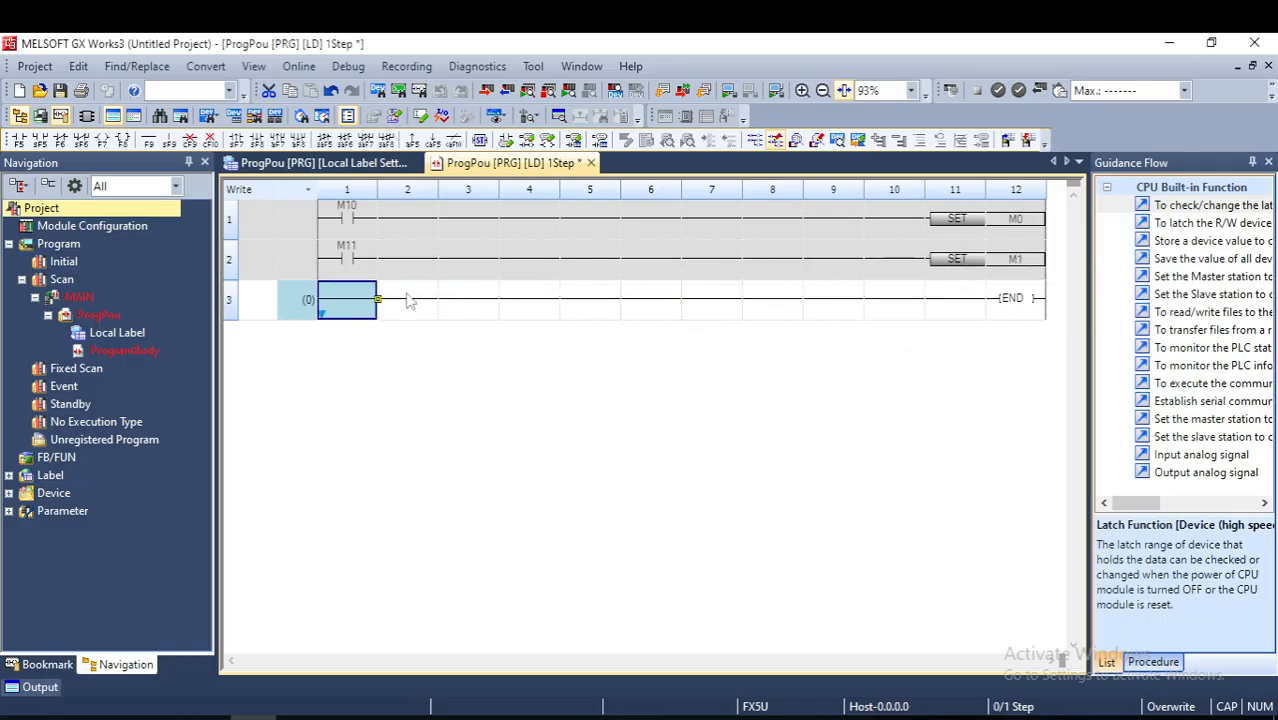
- Insert a normally open contact M12 (LD M12) at the start of the third rung, leaving its comment blank
type("LD ")
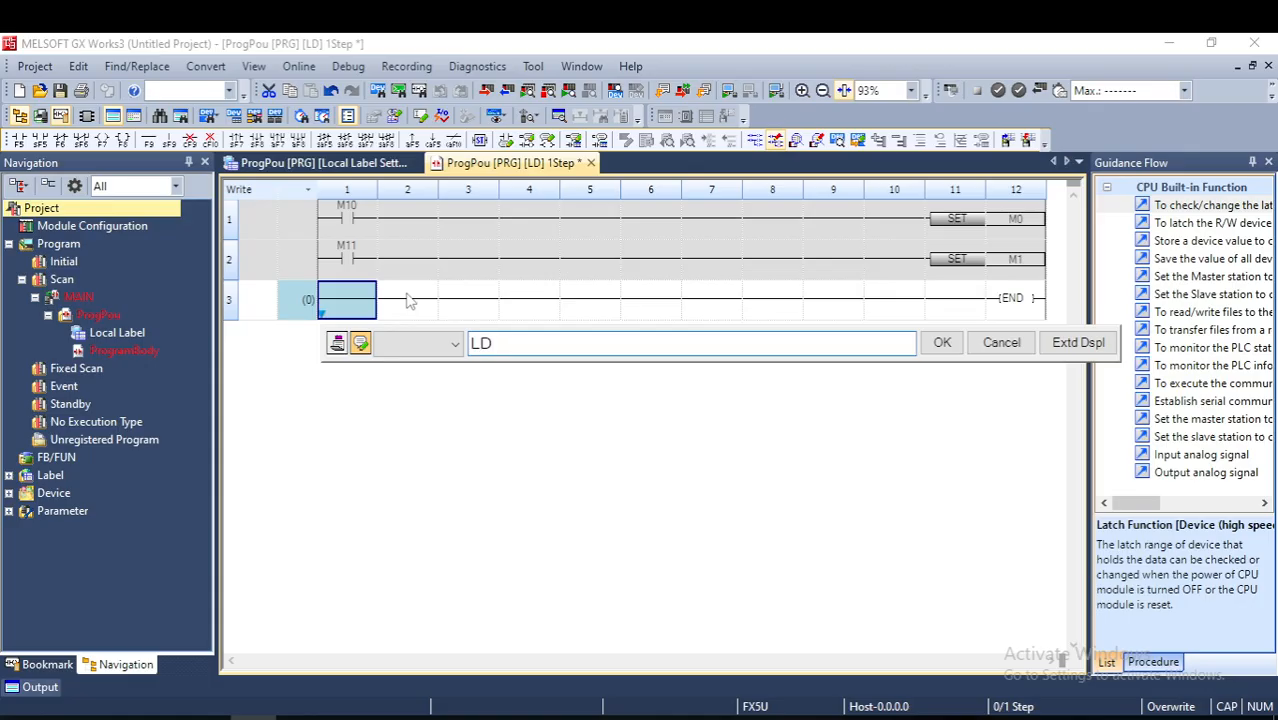
type("M12")
key("Return")
key("Return")
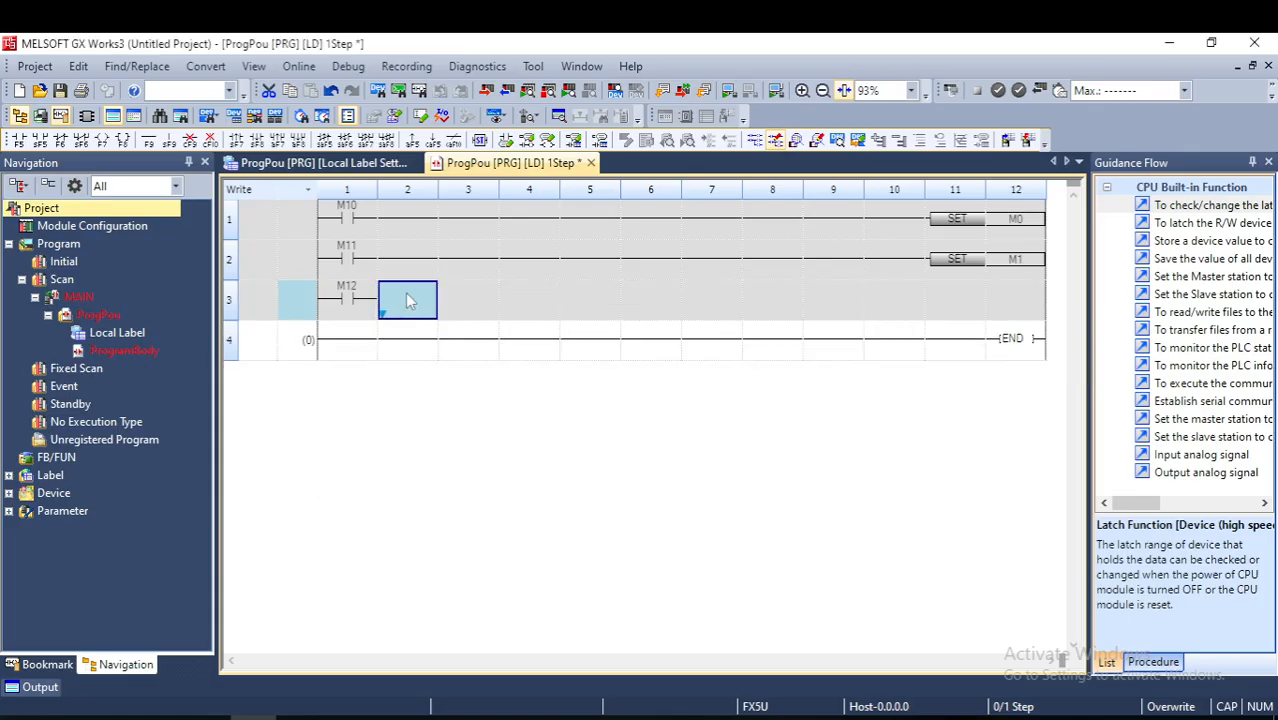
- Extend the M12 rung's line to column 4 and enter a SET instruction there, correcting its device to M2
key("ctrl+Right")
key("ctrl+Right")
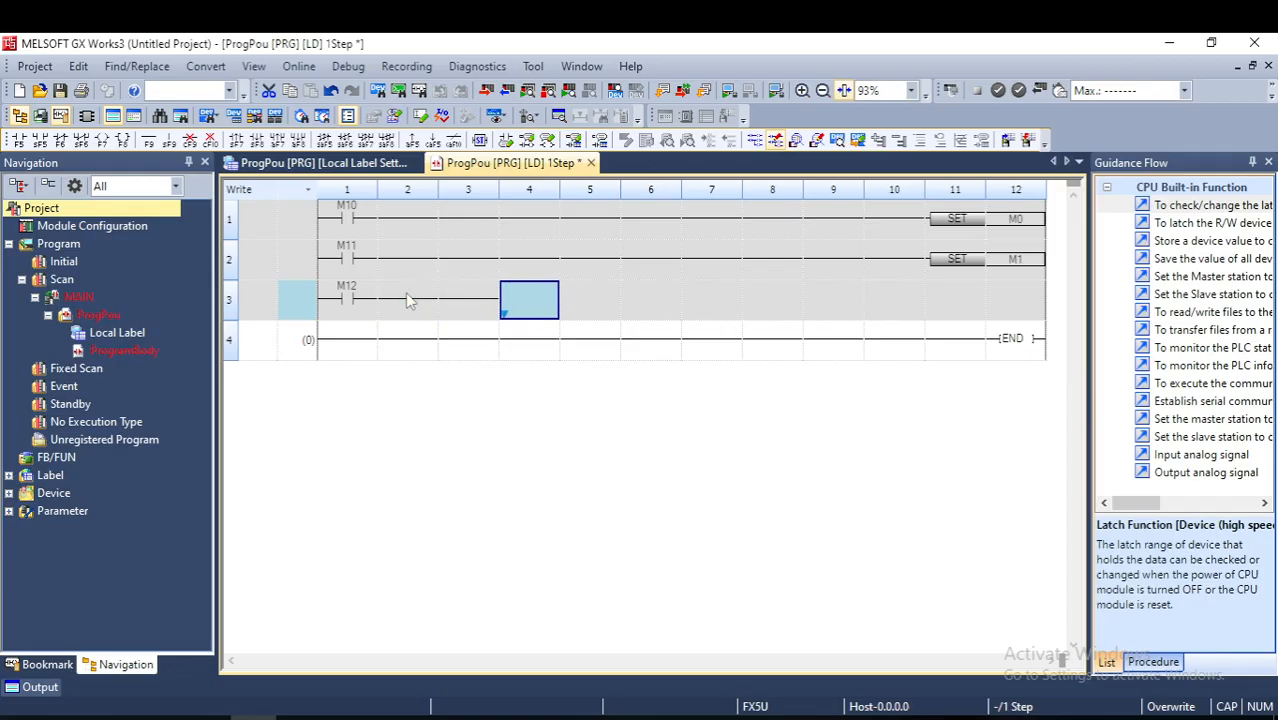
type("SET ")
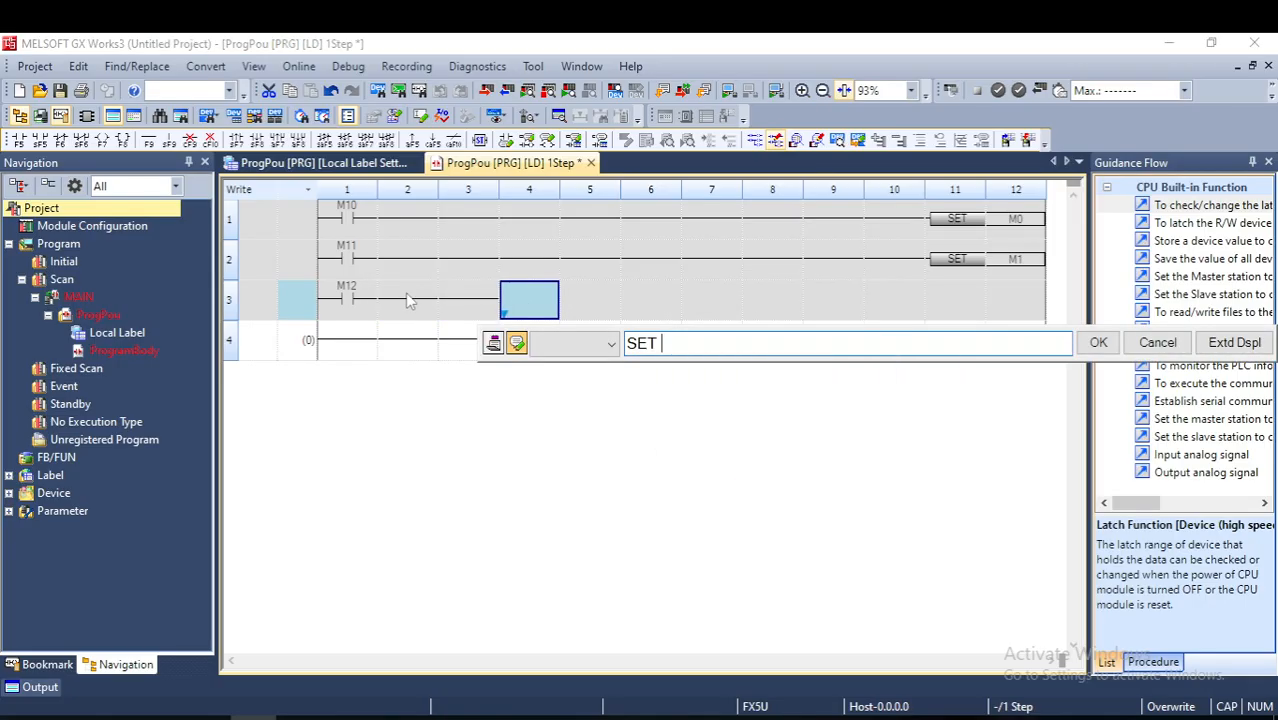
type("M1")
key("Return")
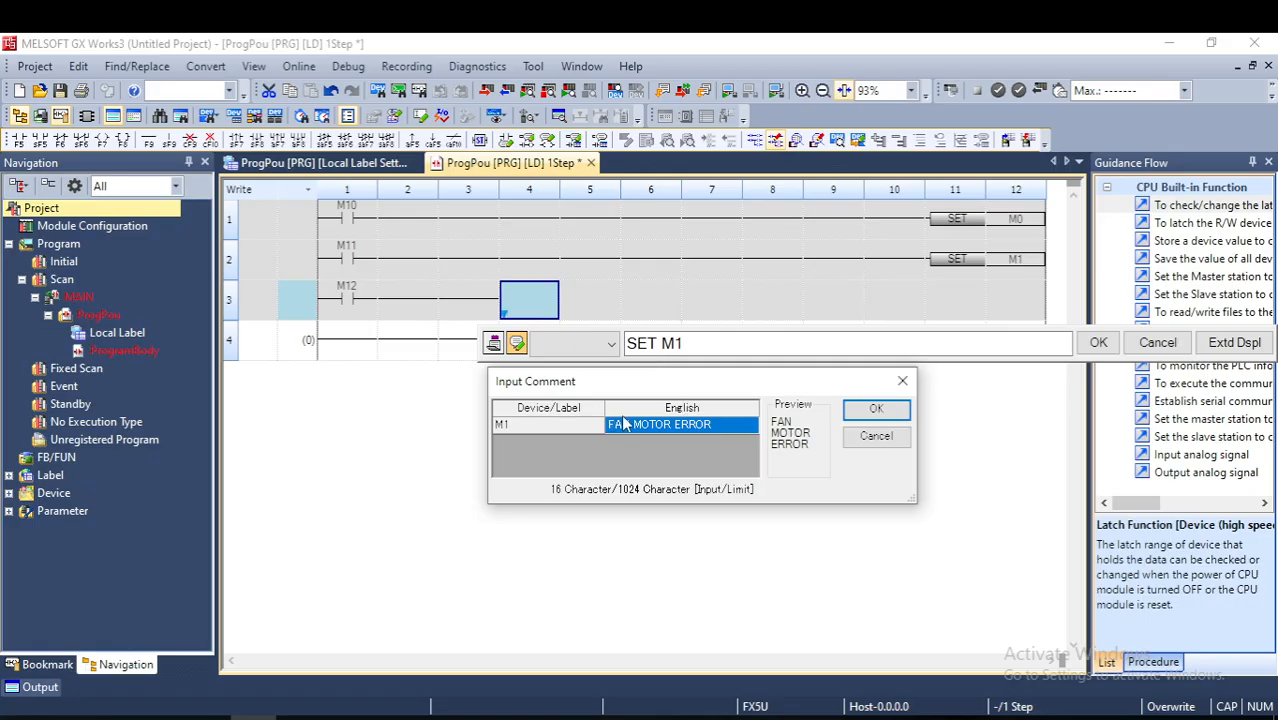
left_click(904, 383)
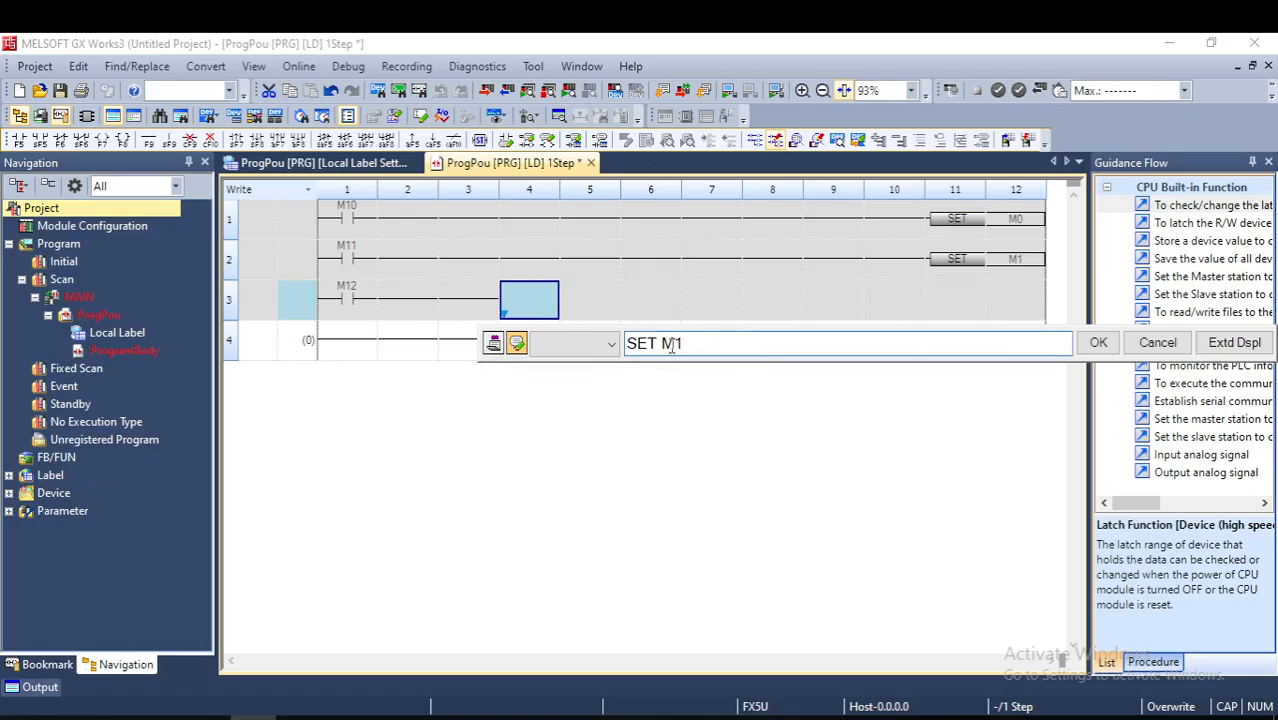
key("BackSpace")
type("2")
key("Return")
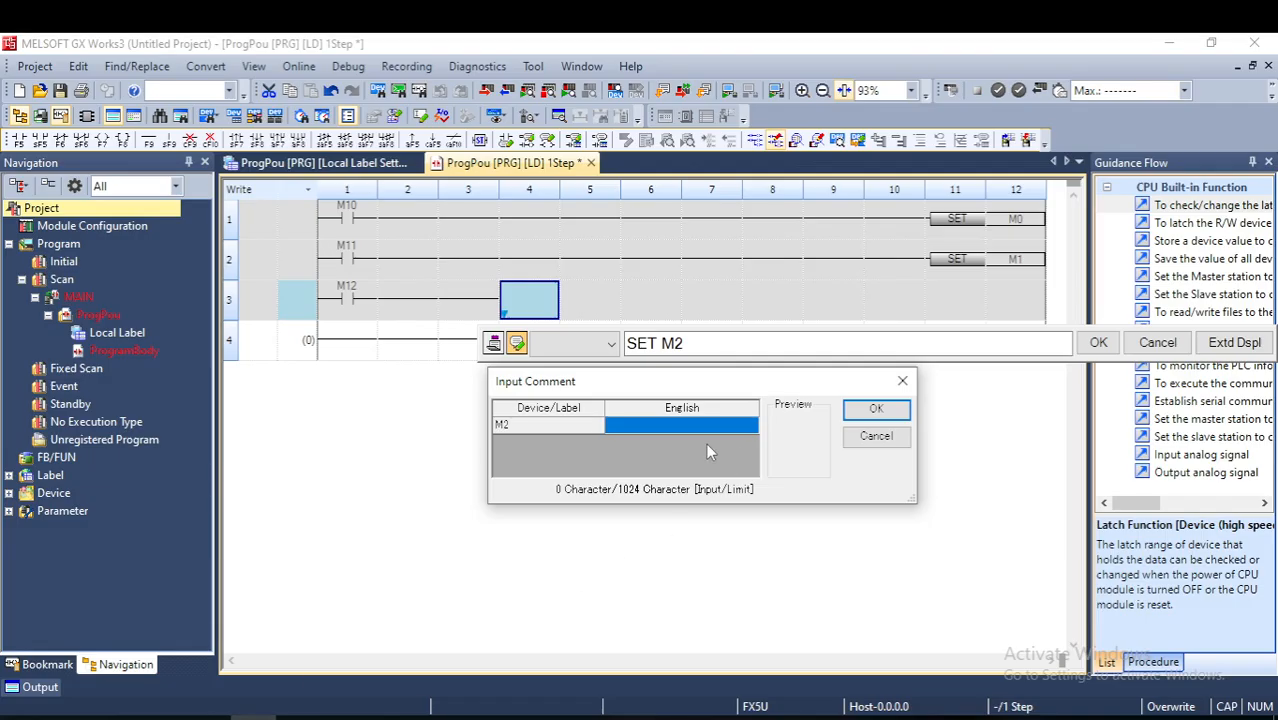
- Give M2 the comment EMG and confirm the SET M2 output of the third rung
left_click(671, 421)
type("EM")
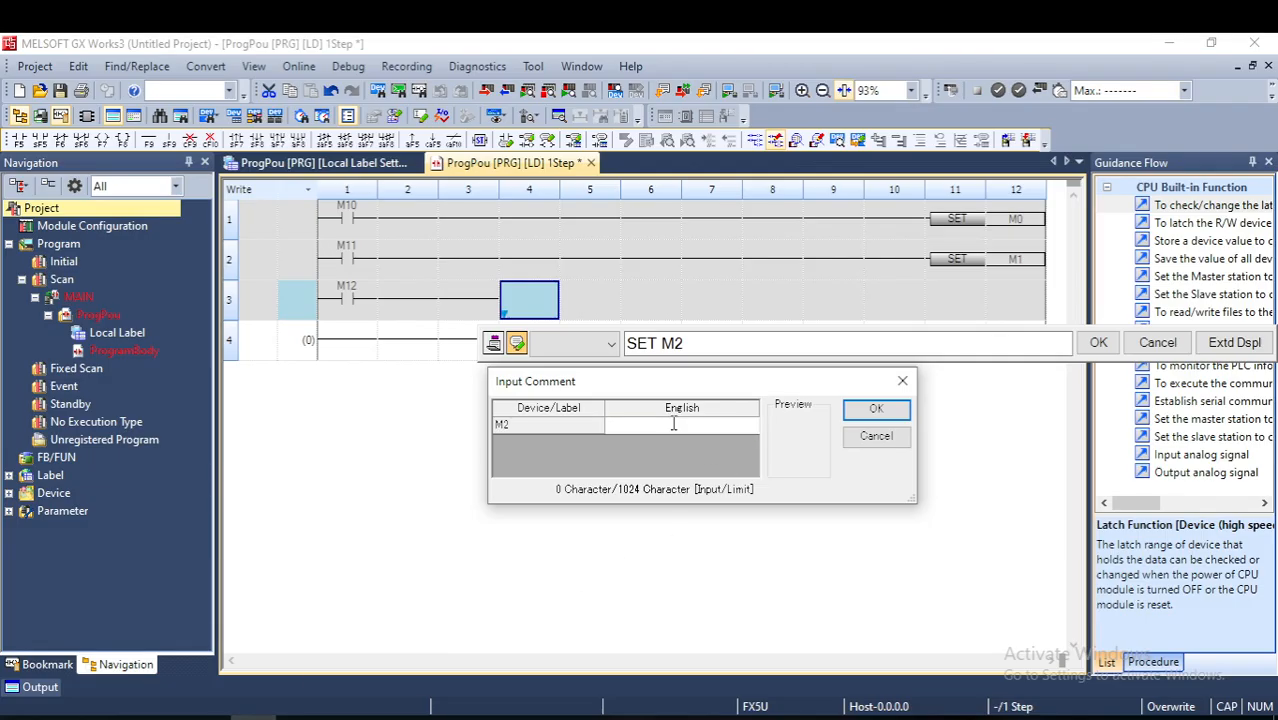
type("G")
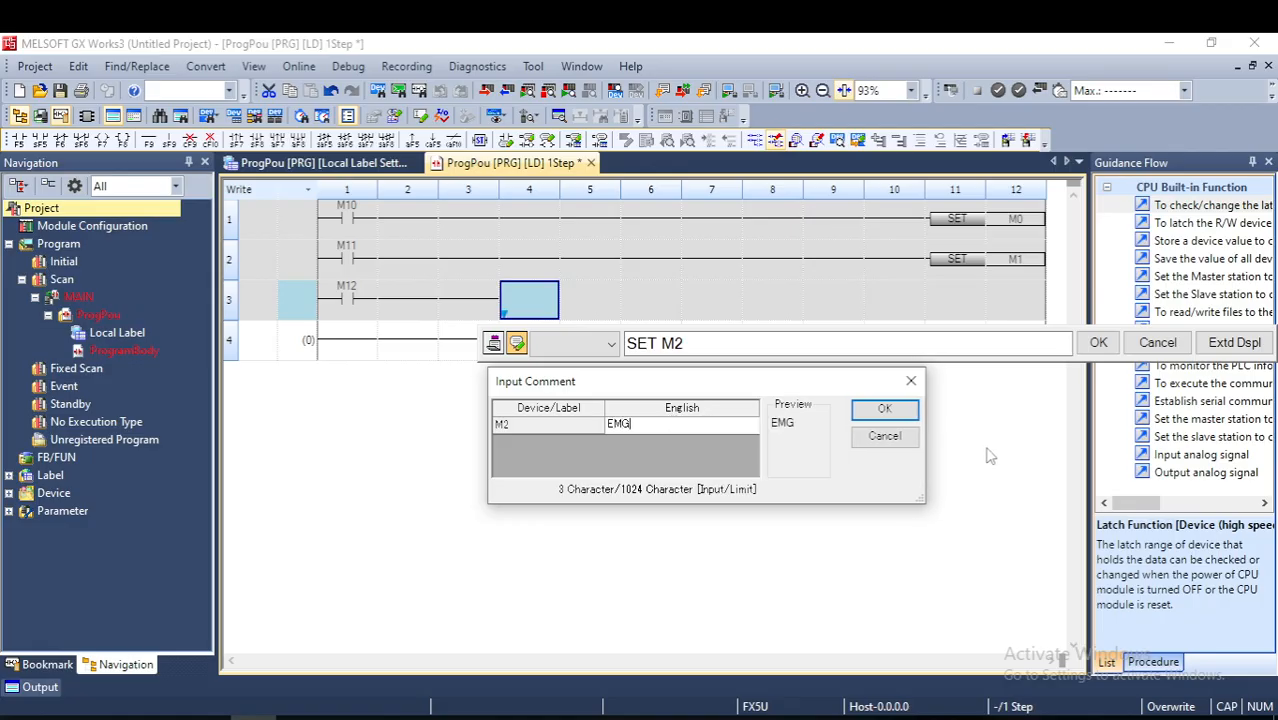
left_click(885, 410)
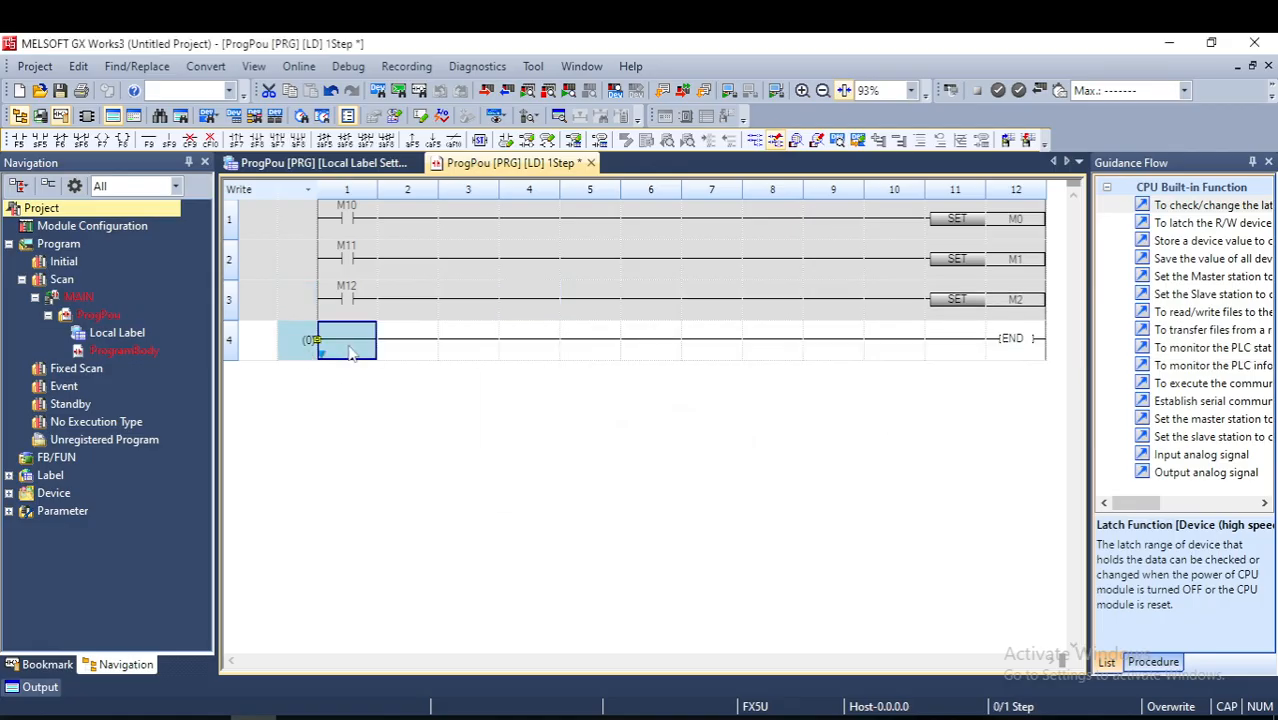
- Insert a normally open contact M13 (LD M13) at the start of the fourth rung, leaving its comment blank
type("LD")
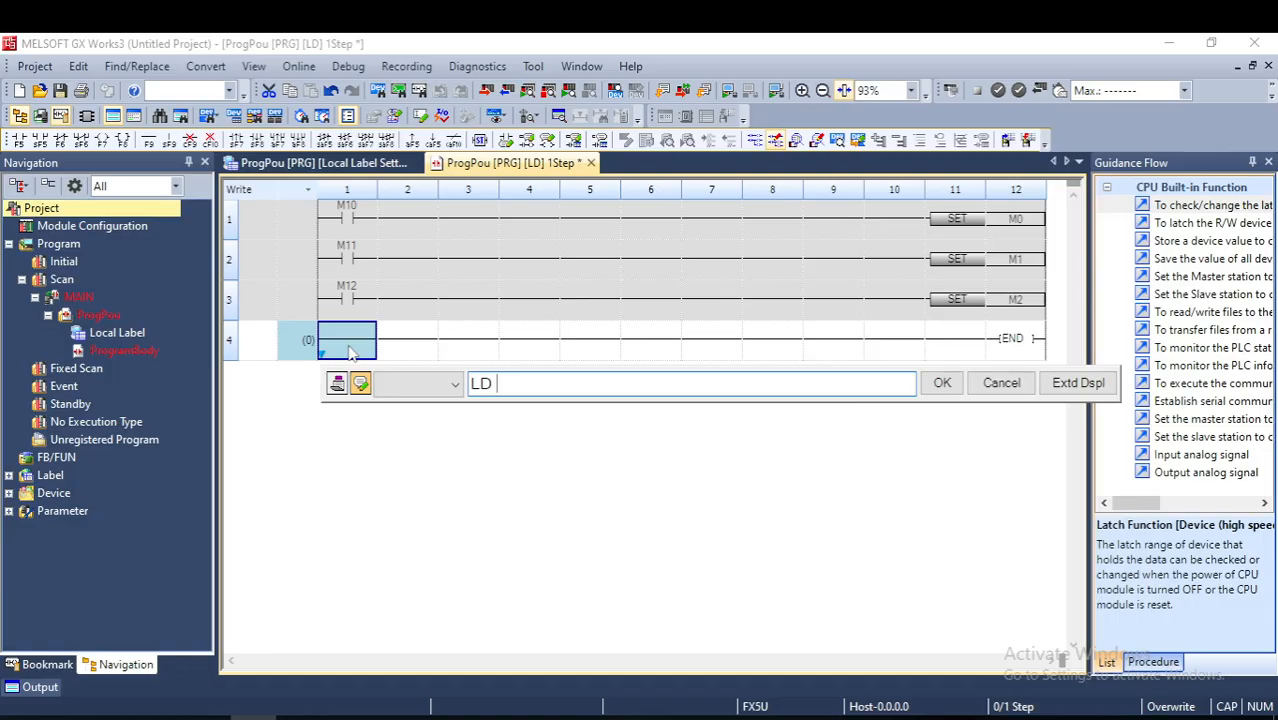
type("M13")
key("Return")
key("Return")
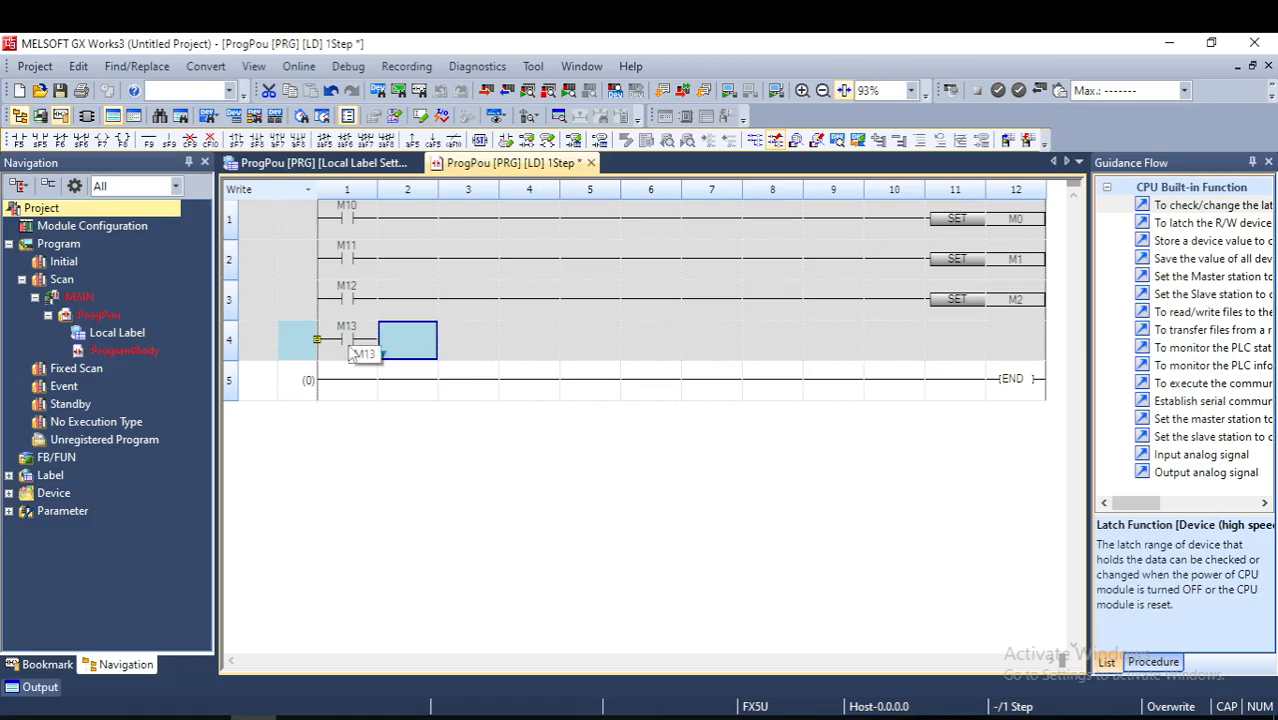
- Enter the output instruction SET M3 on the M13 rung
type("SET M3")
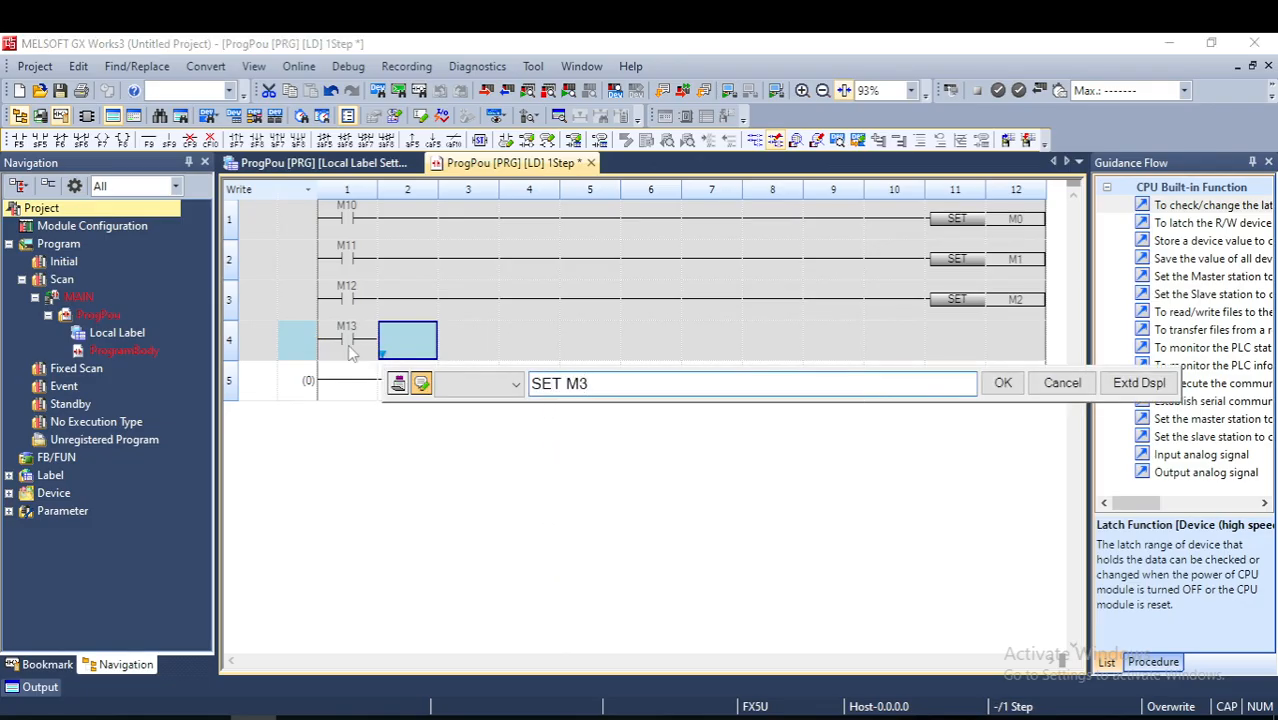
key("Return")
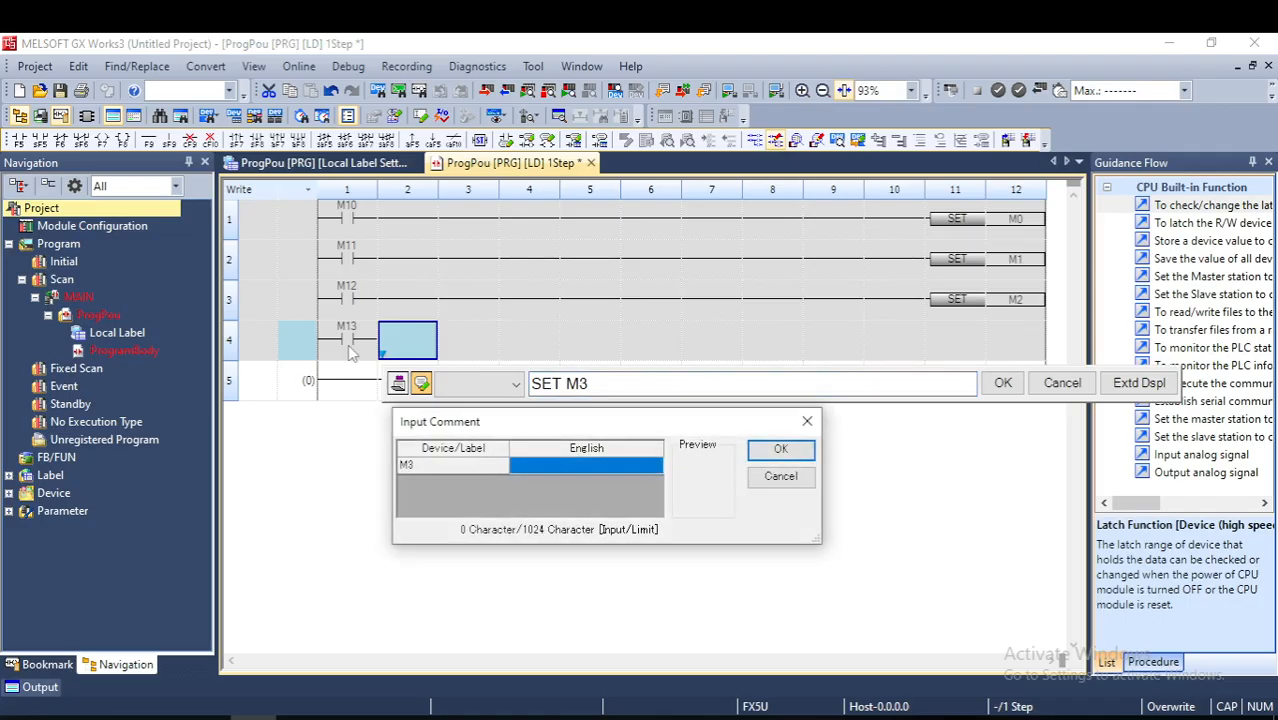
- Check the fourth alarm comment in GT Designer3, return to GX Works3 and give M3 the comment SDW REEDSWITHC ERROR
left_click(664, 718)
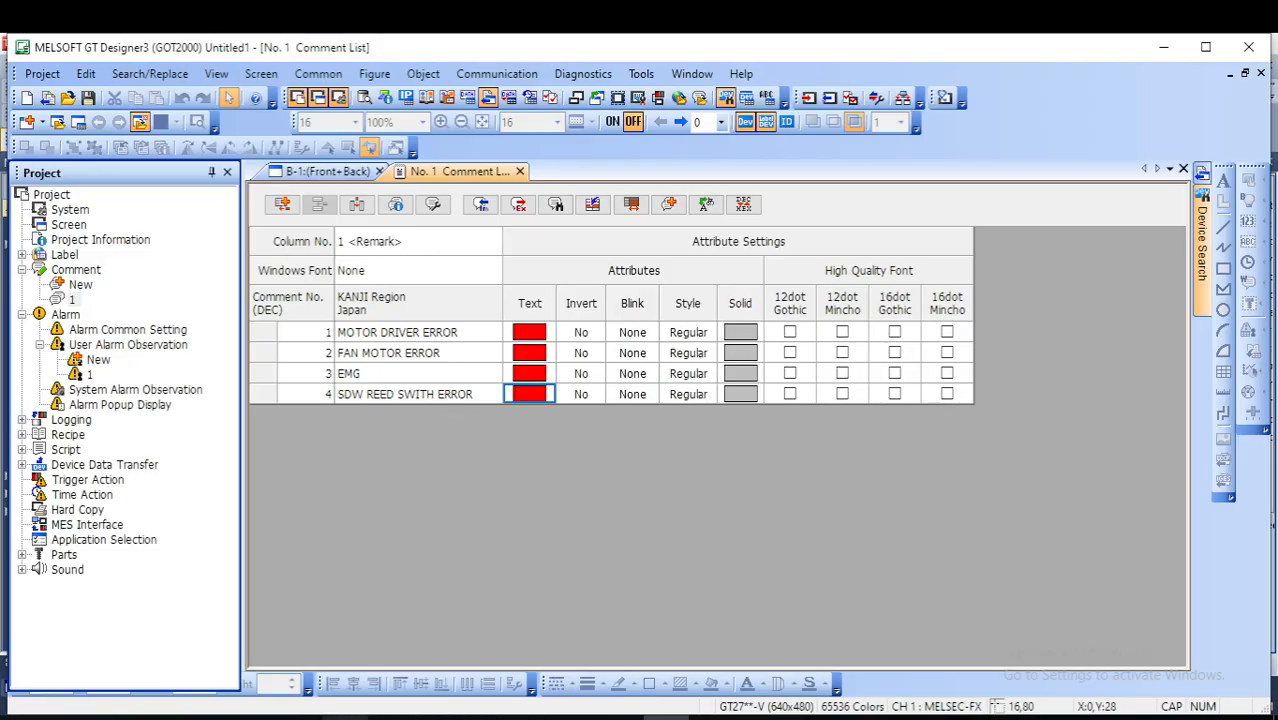
left_click(254, 716)
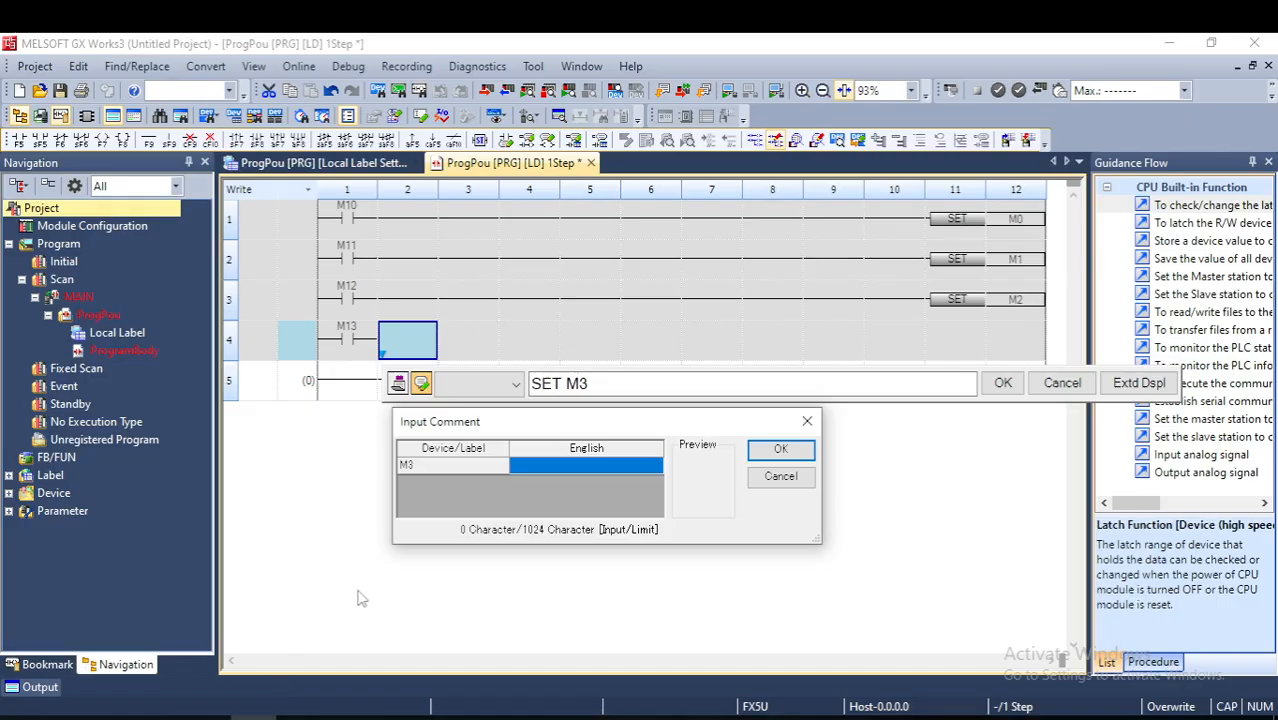
left_click(546, 470)
type("SDW REEDSWITHC")
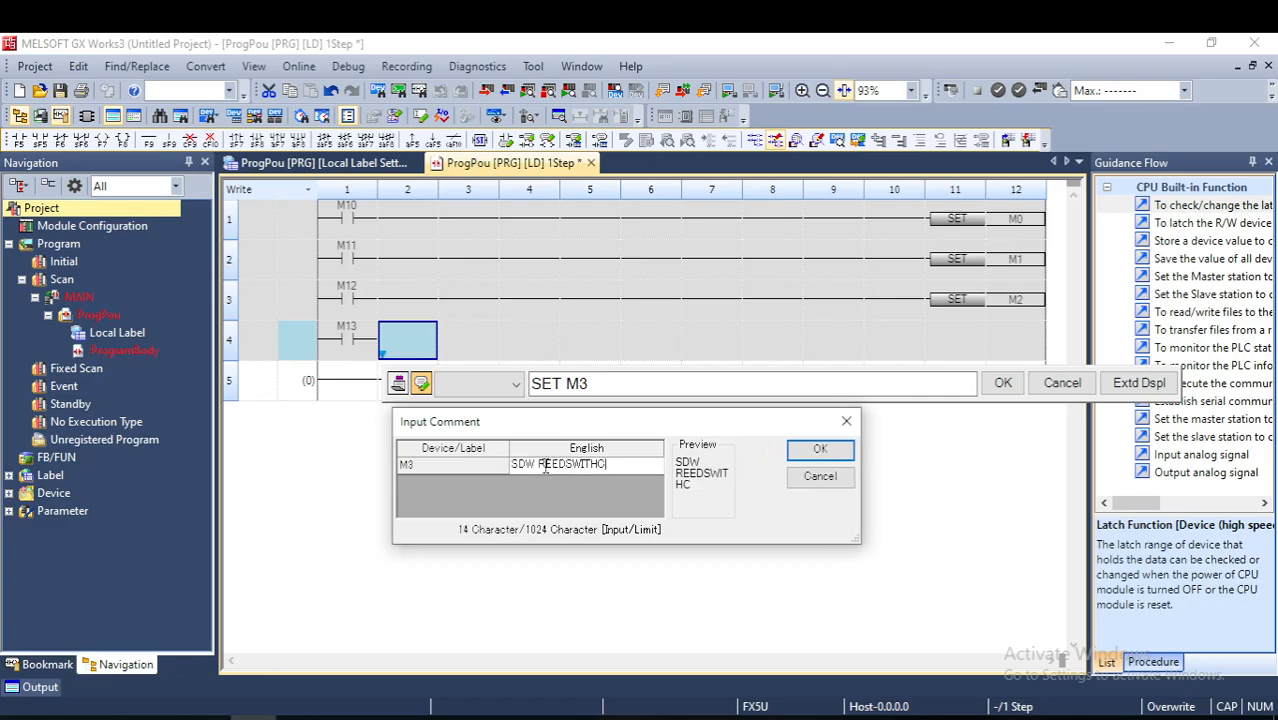
type(" ERROR")
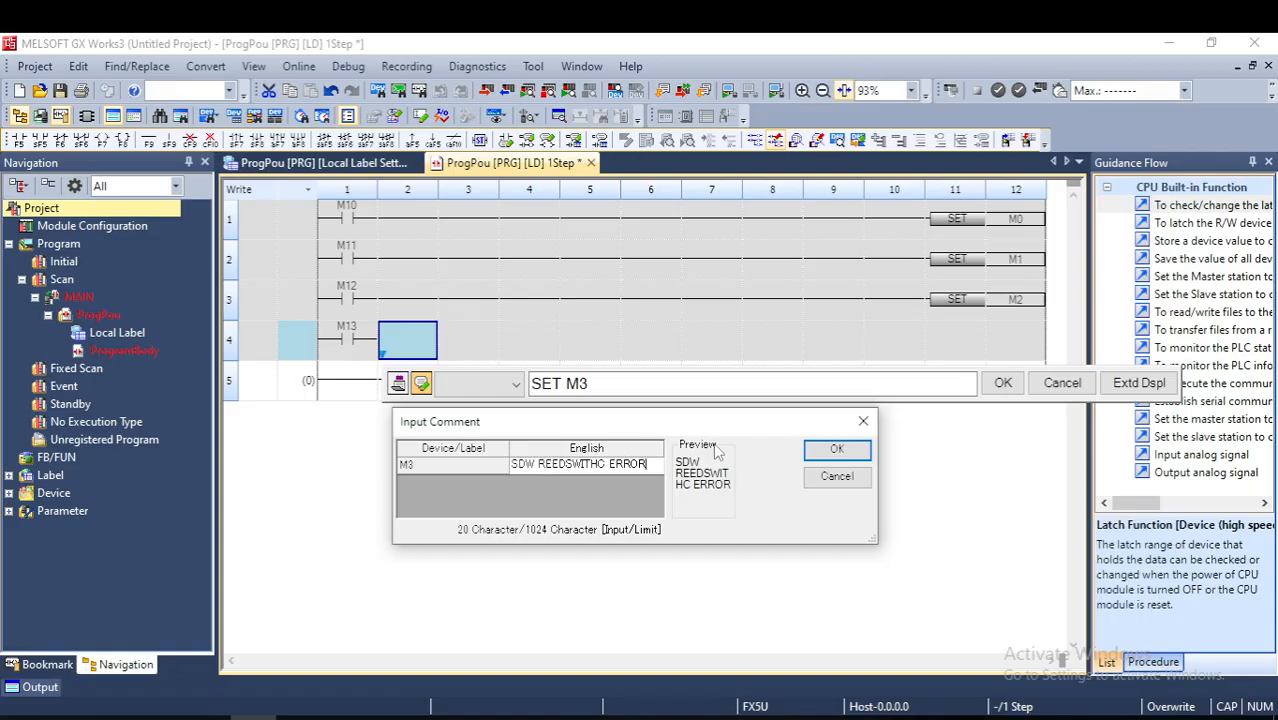
left_click(832, 451)
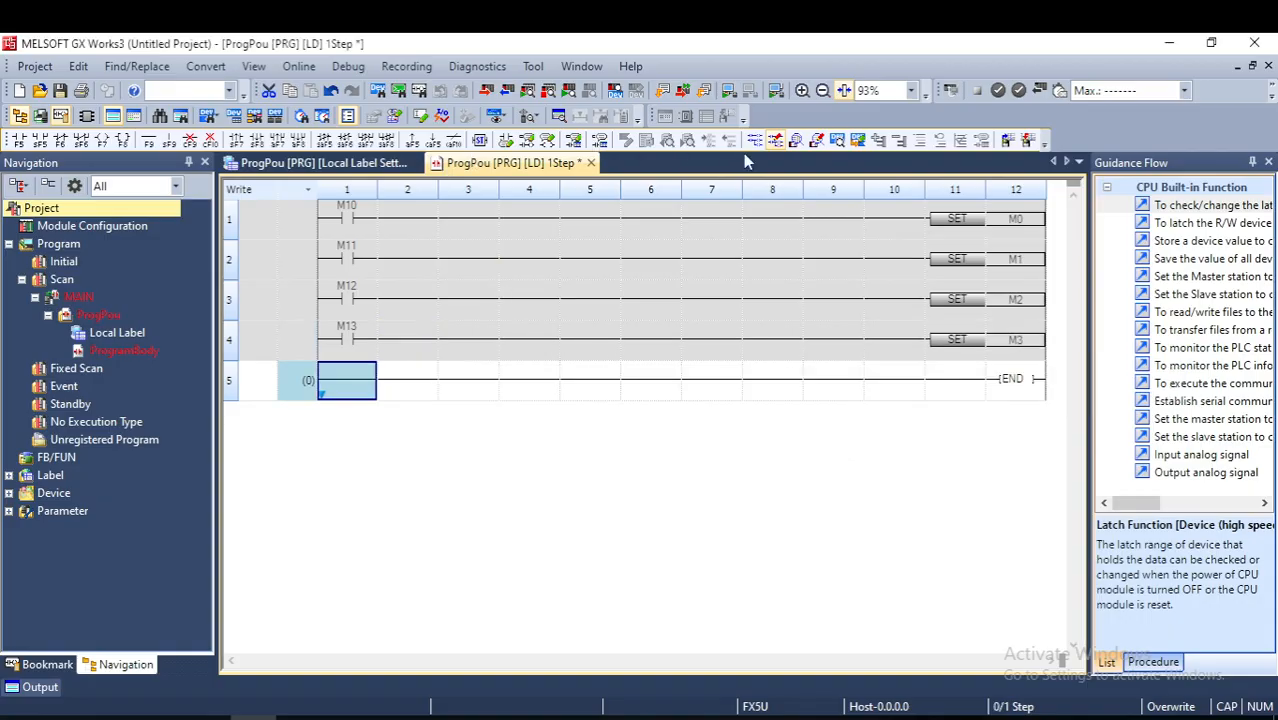
- Close the Guidance Flow pane to widen the ladder view and convert the four-rung program
left_click(1268, 163)
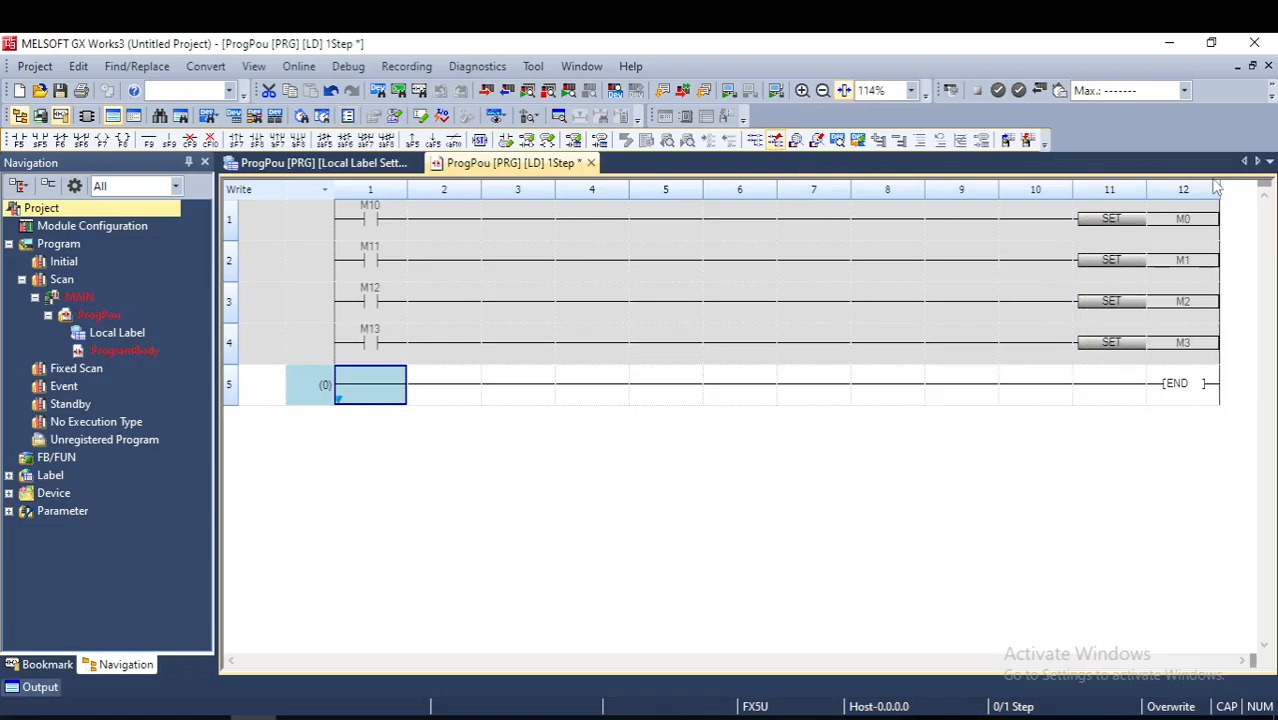
left_click(208, 67)
left_click(240, 89)
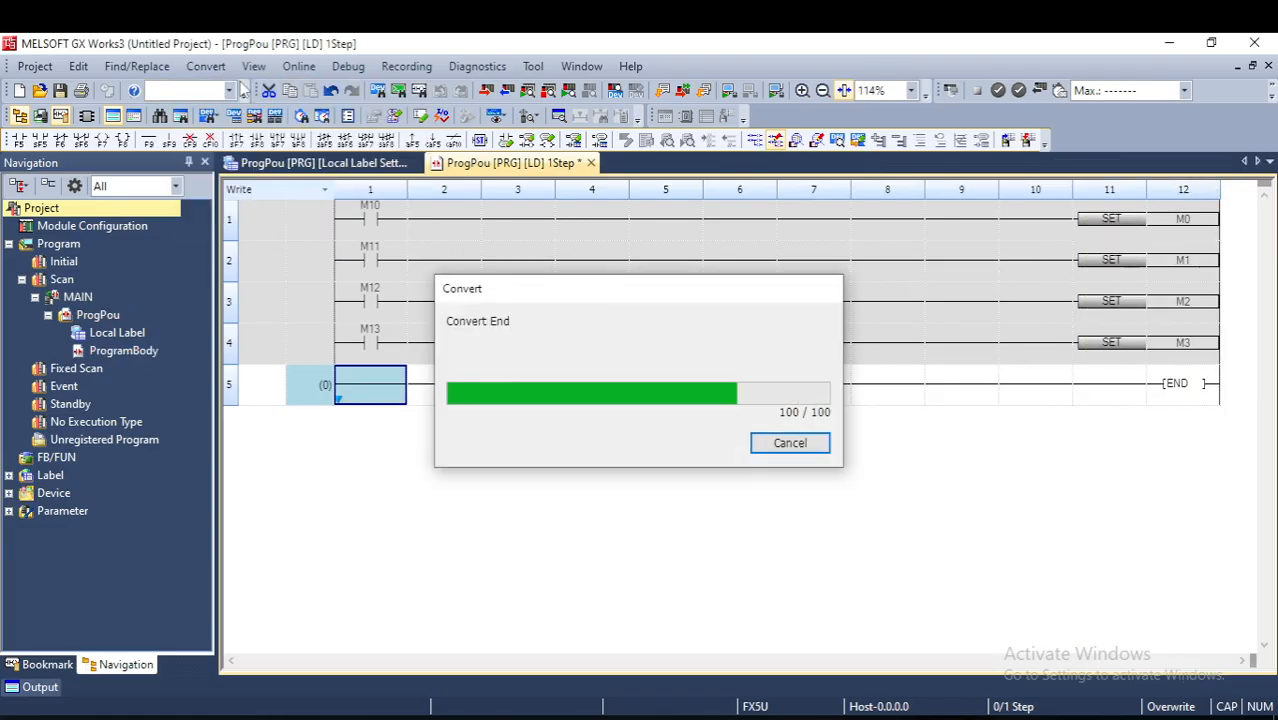
left_click(809, 340)
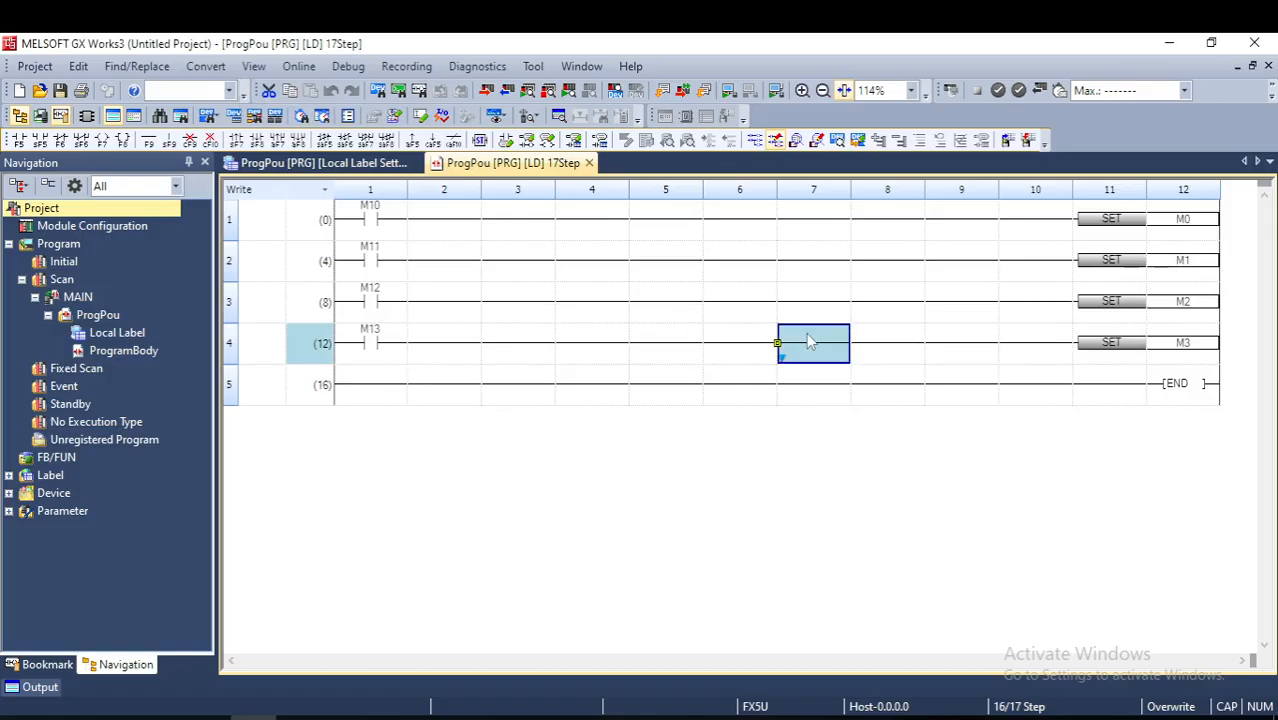
- Add a fifth rung with normally open contact M15, its comment left blank, driving the instruction ZRST M0 M5
left_click(369, 390)
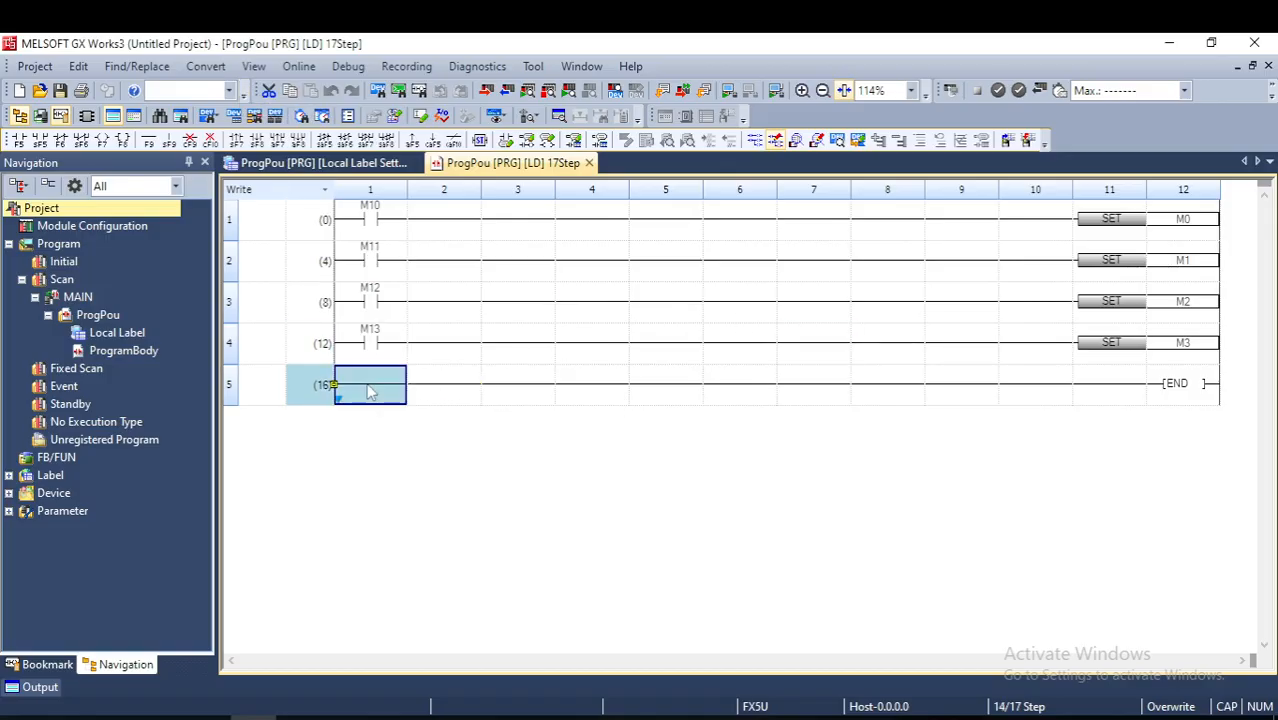
type("LD ")
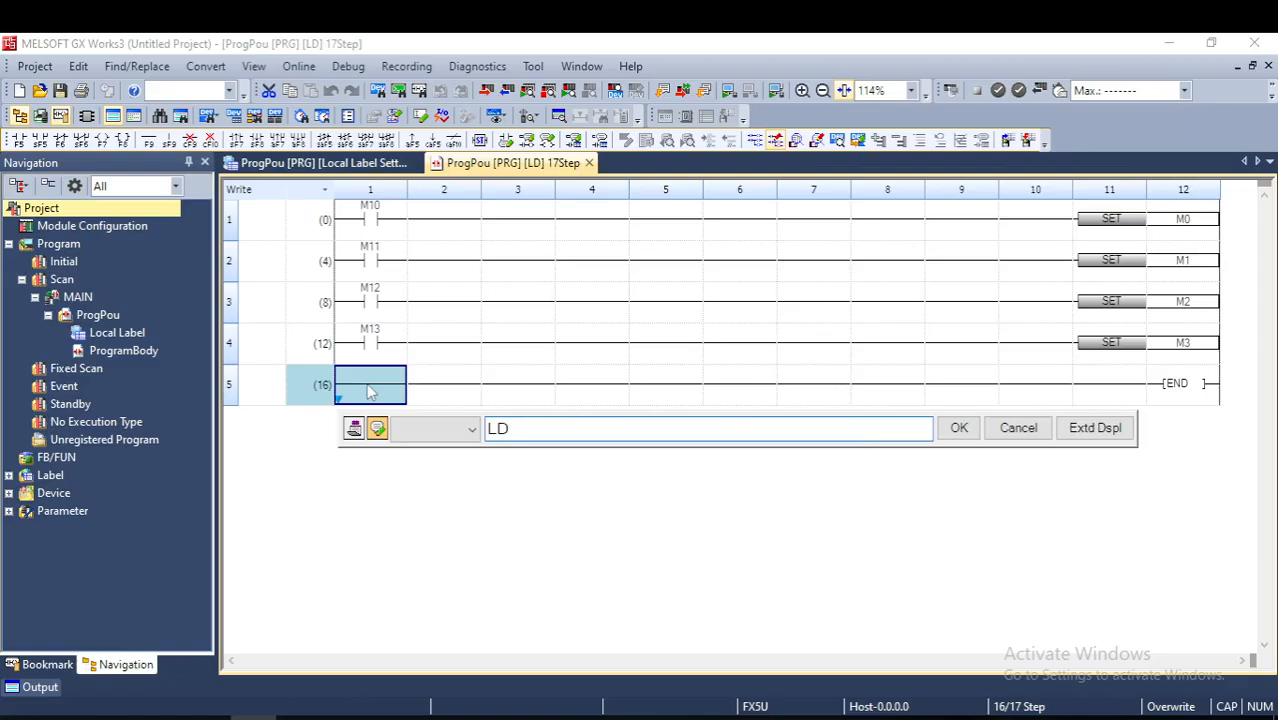
type("M15")
key("Return")
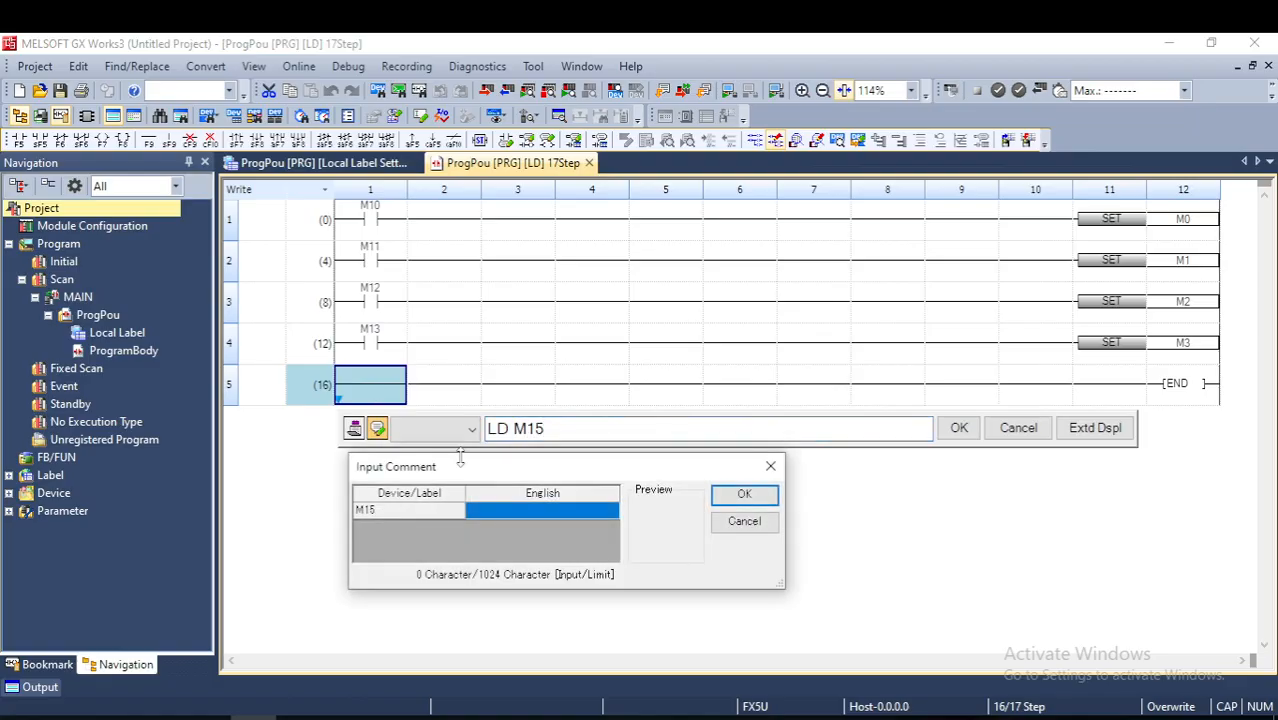
left_click(750, 493)
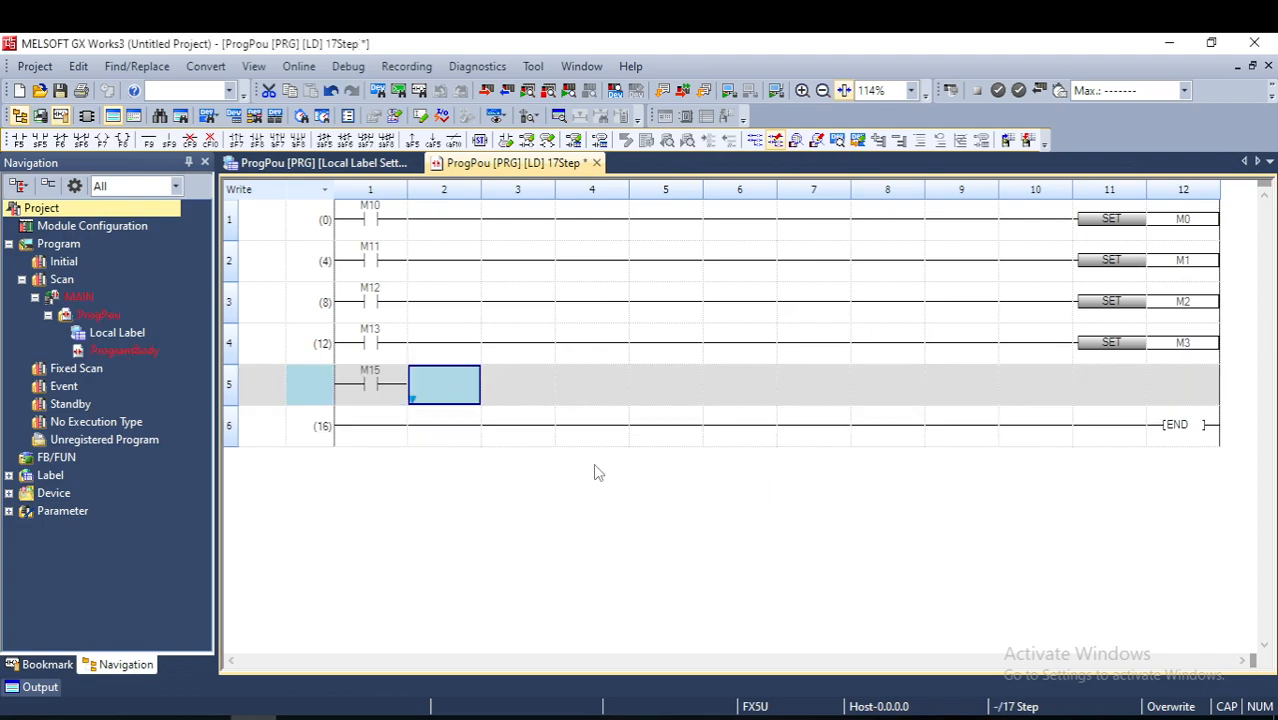
key("F8")
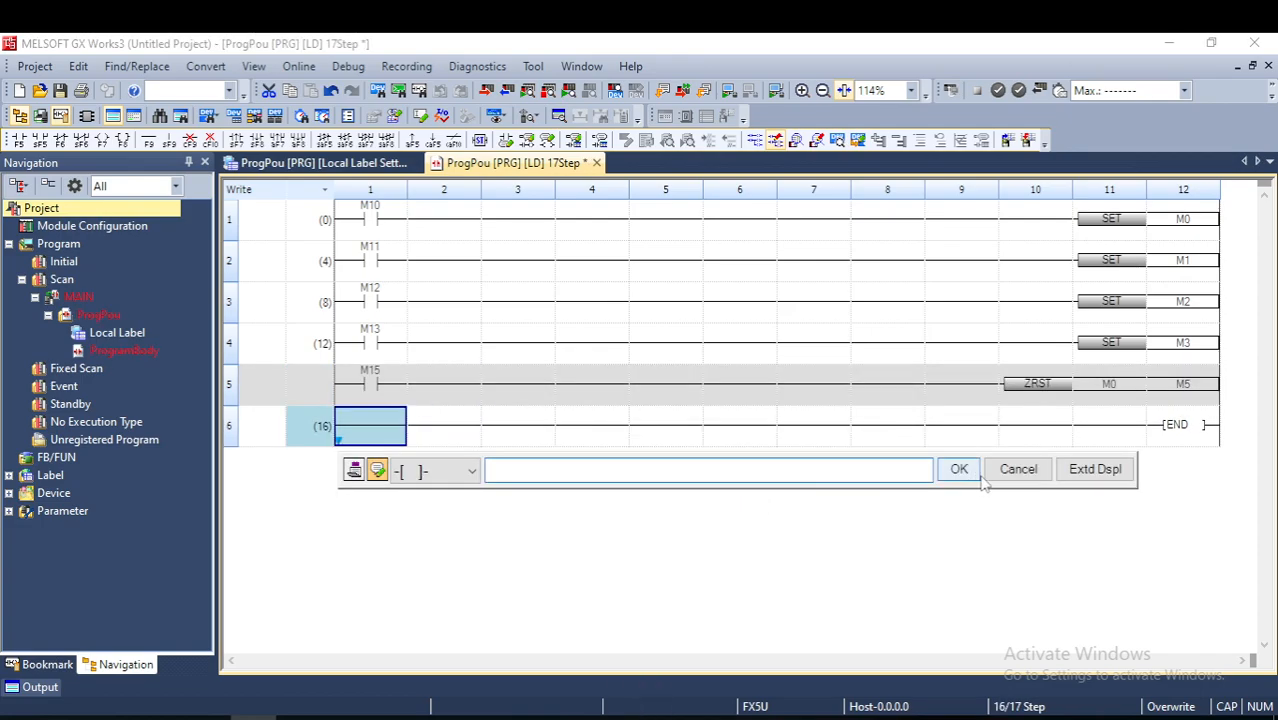
left_click(1028, 476)
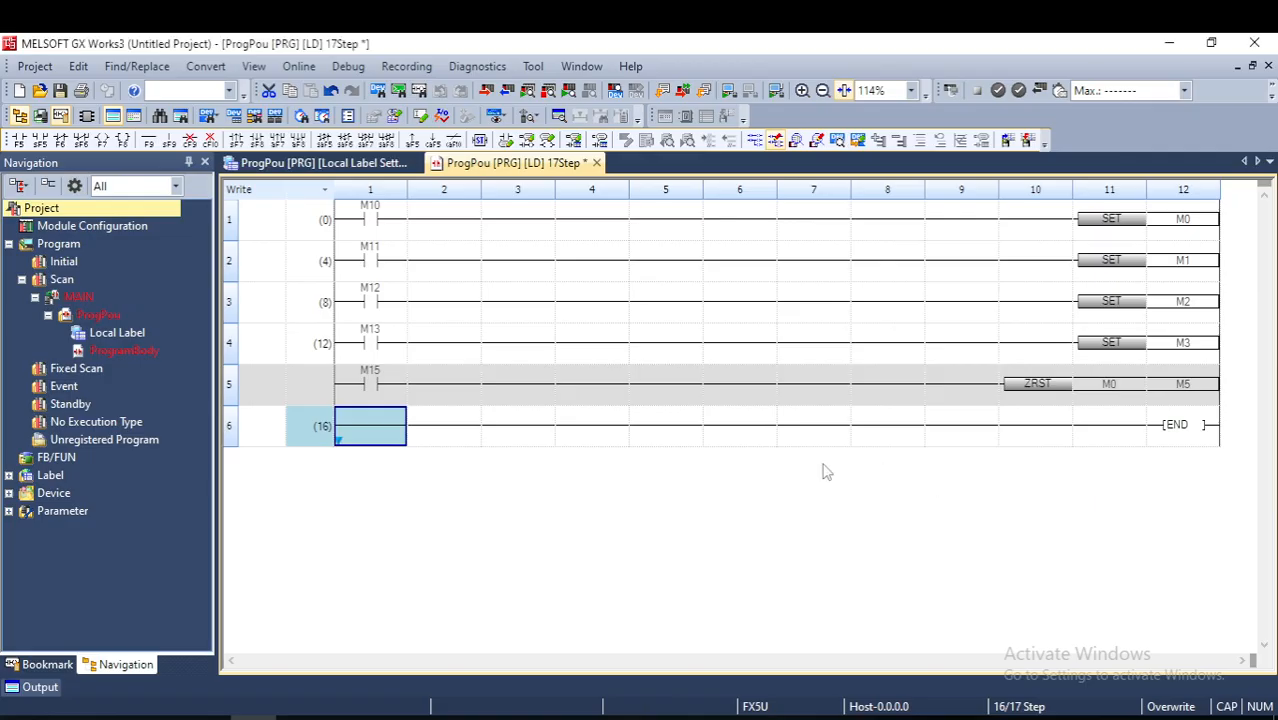
- Convert the program with its new reset rung and turn on the device comment display in the ladder
left_click(480, 424)
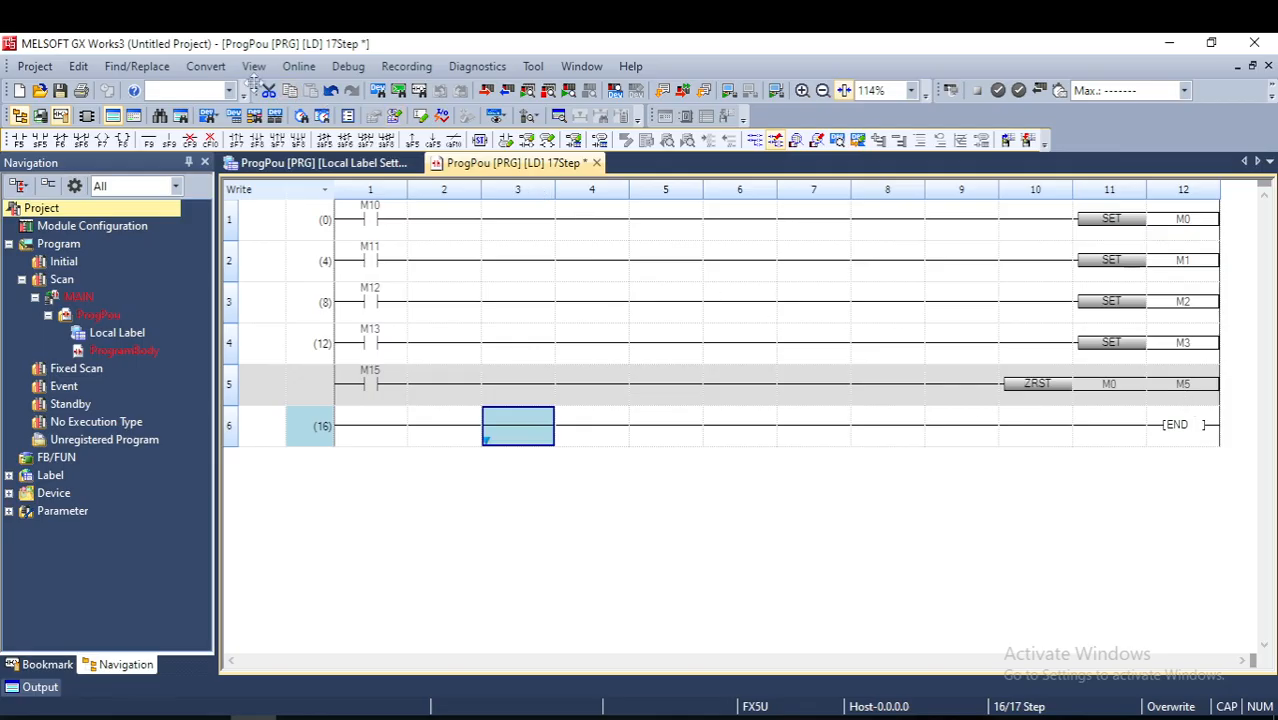
left_click(206, 67)
left_click(240, 89)
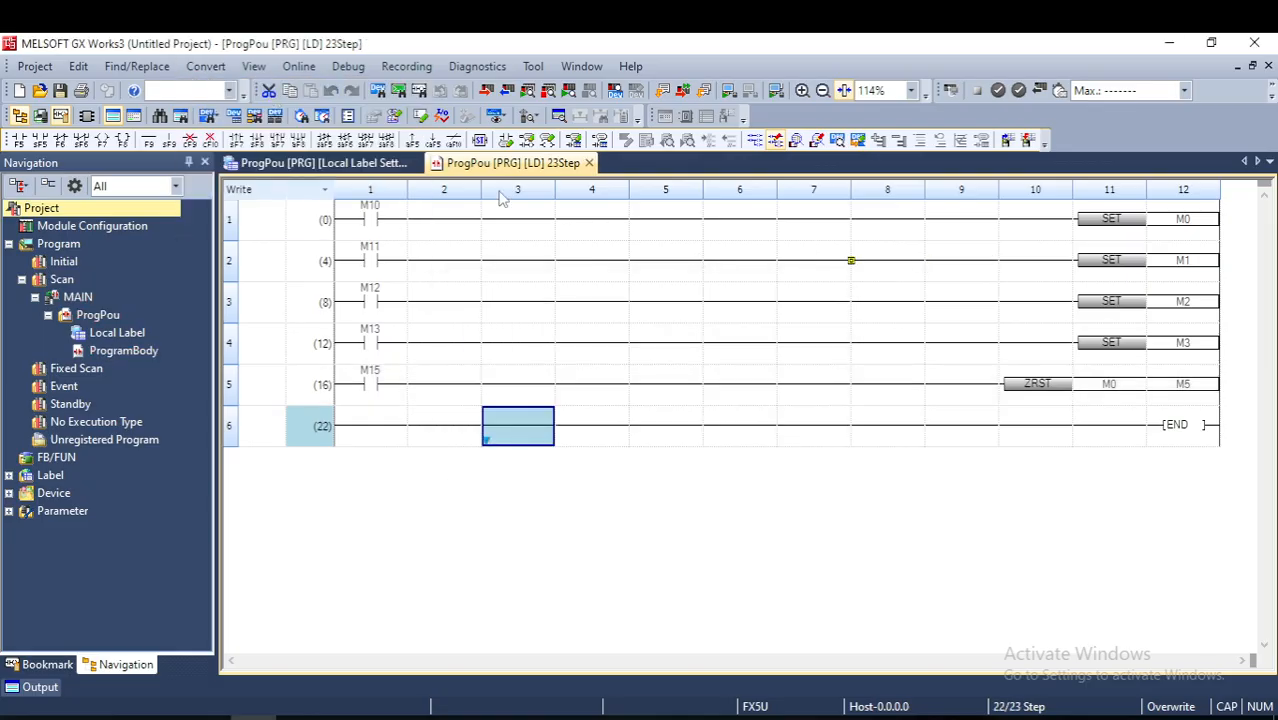
left_click(254, 68)
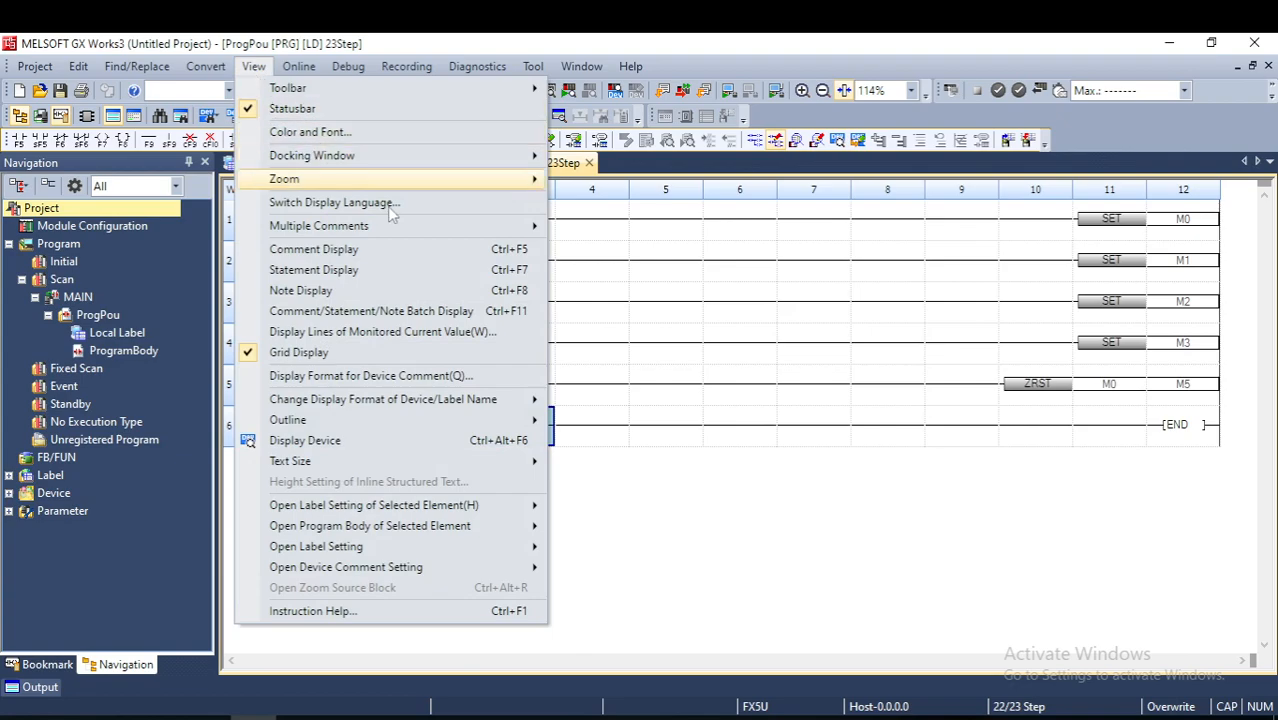
left_click(337, 249)
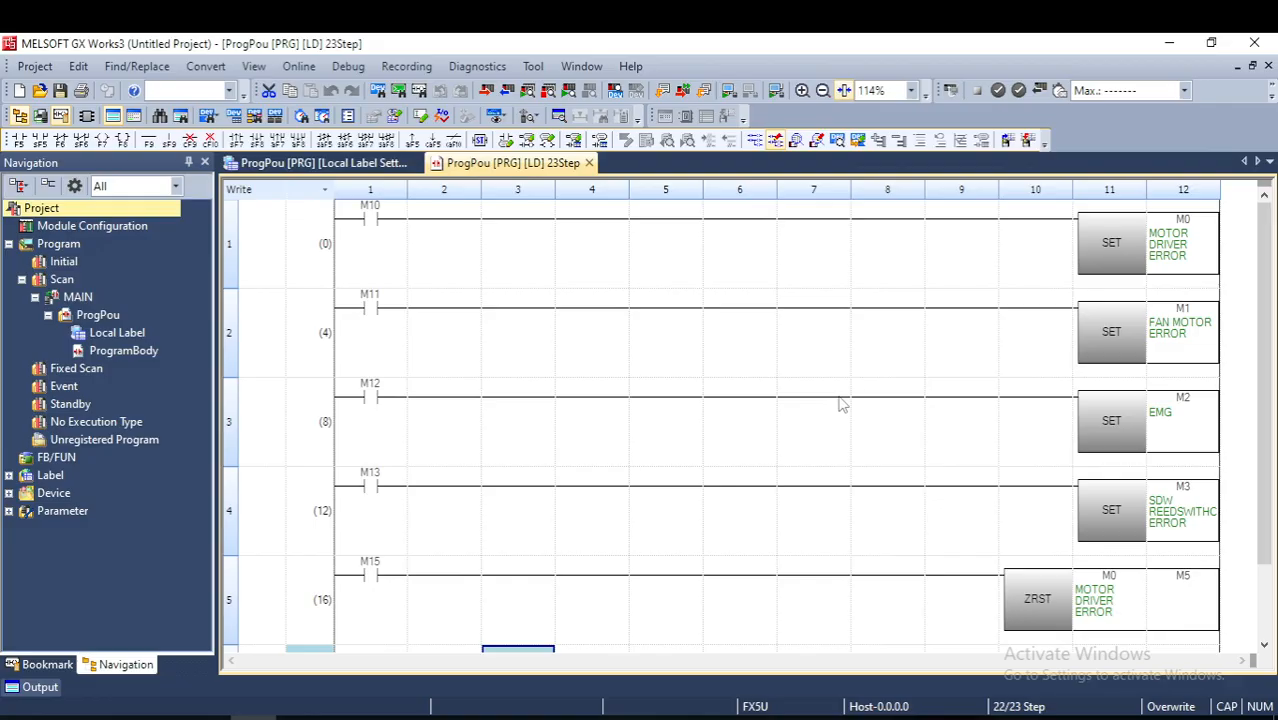
- Put the ladder in read monitor mode, start the FX5U simulation and minimize the GX Simulator3 window
key("F8")
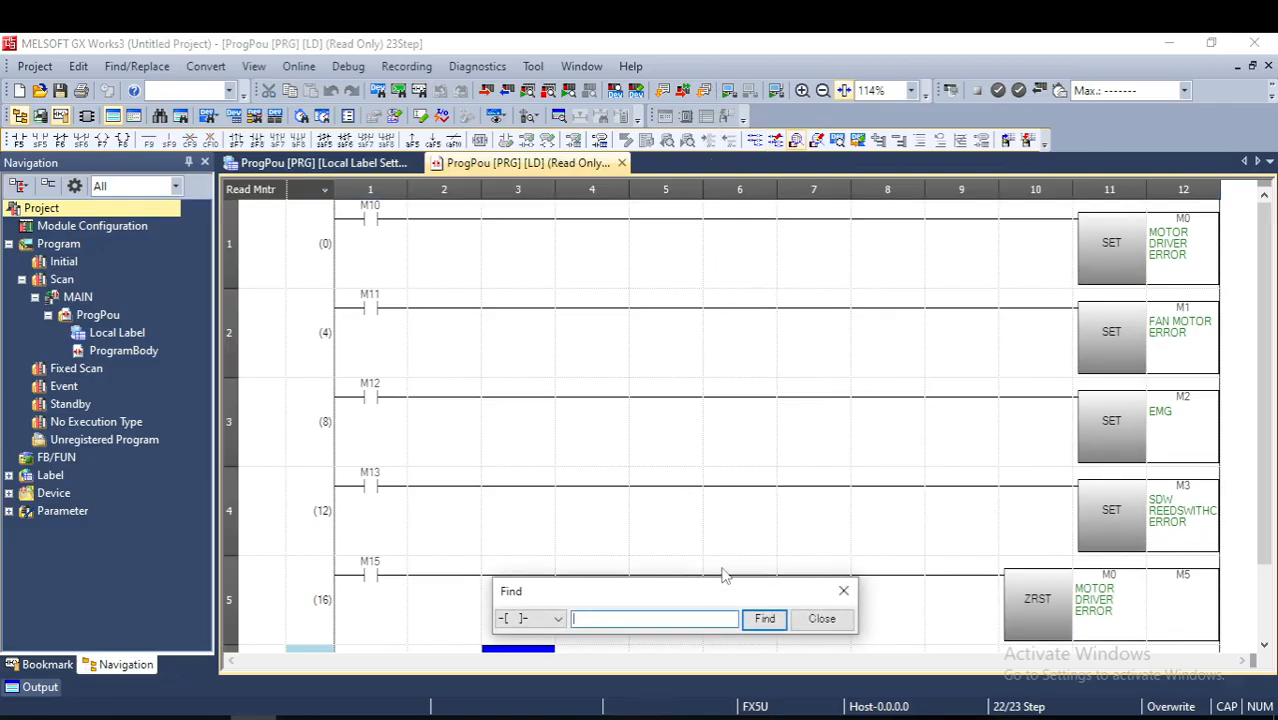
left_click(843, 591)
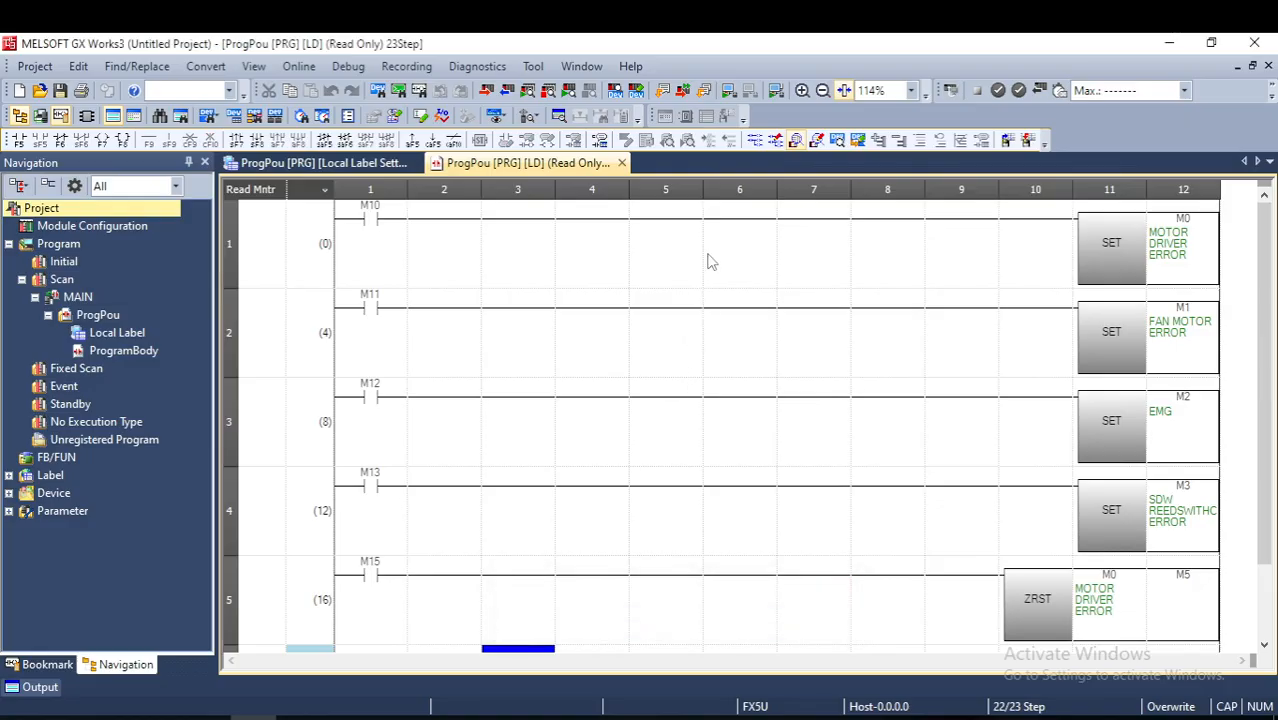
left_click(731, 92)
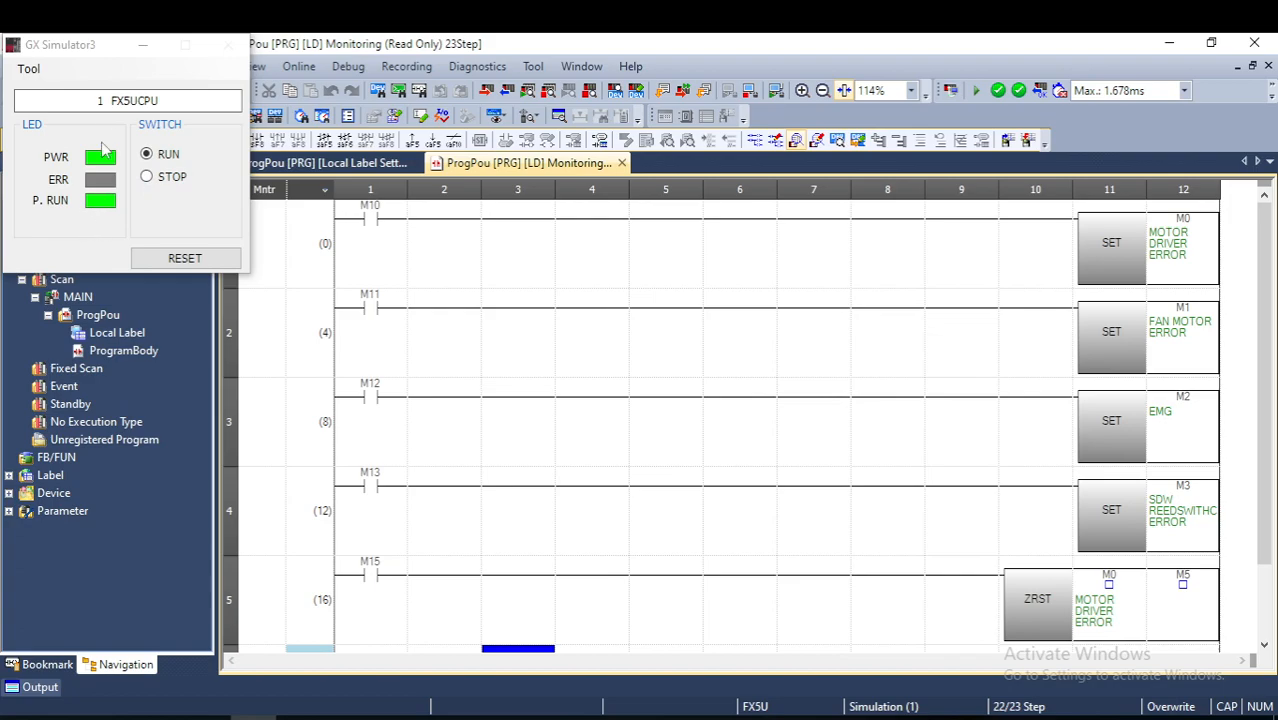
left_click(144, 50)
left_click(144, 50)
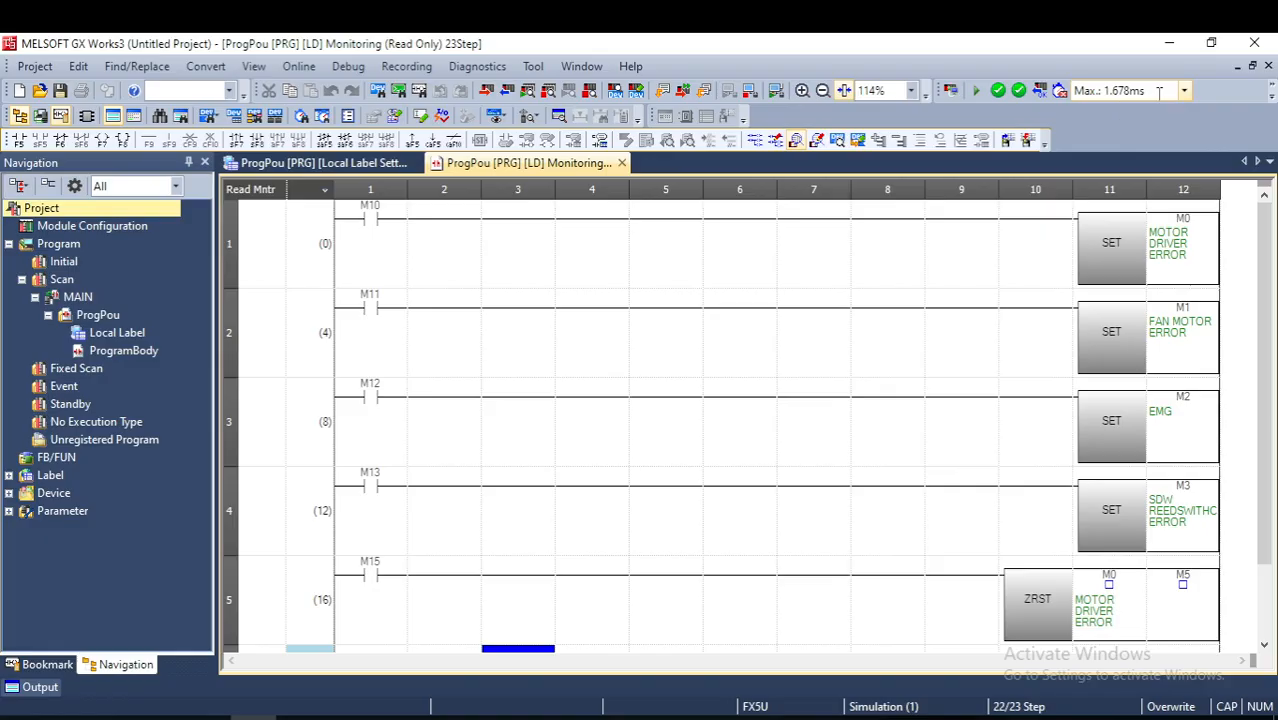
scroll(780, 332, "down", 1)
scroll(760, 430, "up", 1)
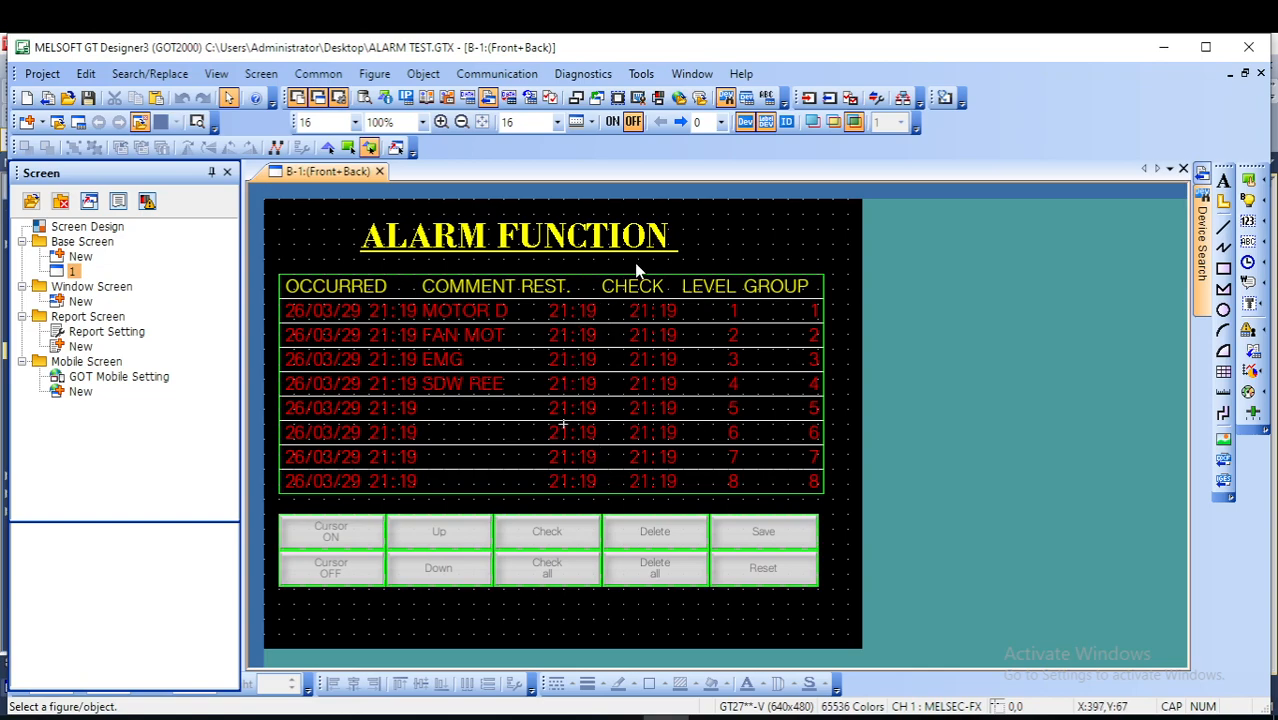
- Start GT Simulator3 from the ALARM TEST project in GT Designer3, accept the PLC type change and place its window over the ladder
left_click(641, 74)
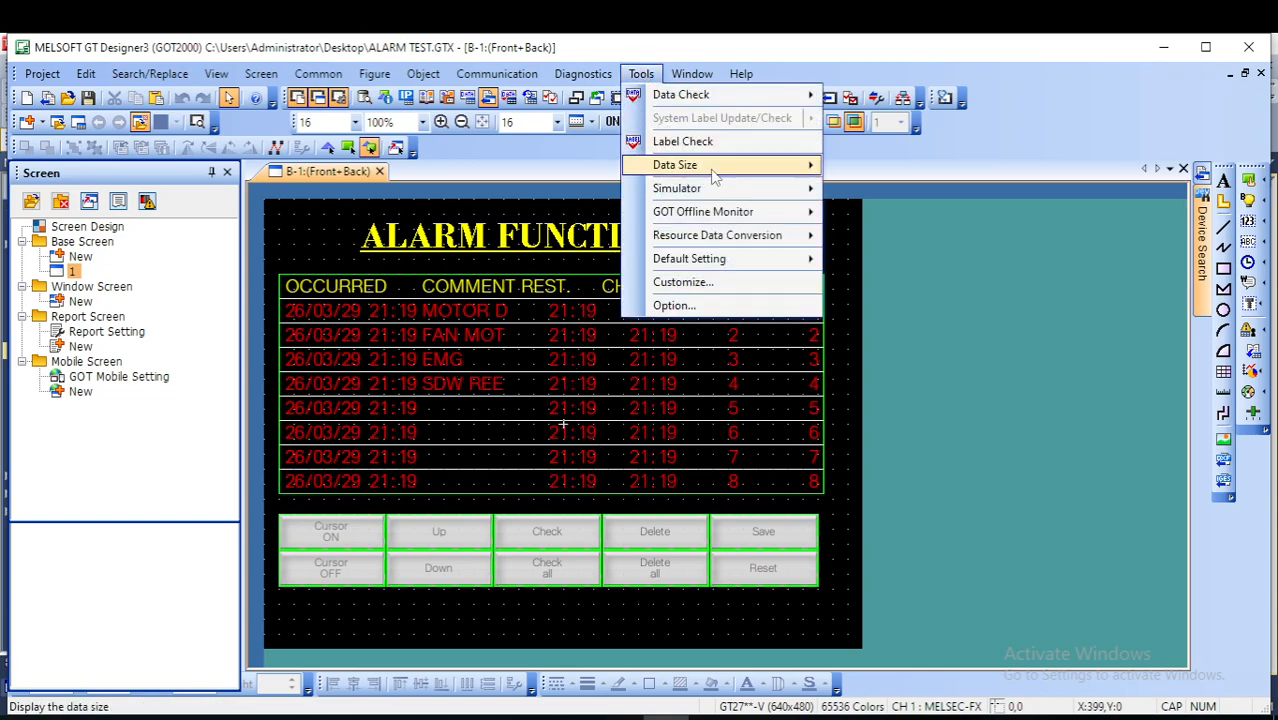
mouse_move(745, 190)
left_click(876, 190)
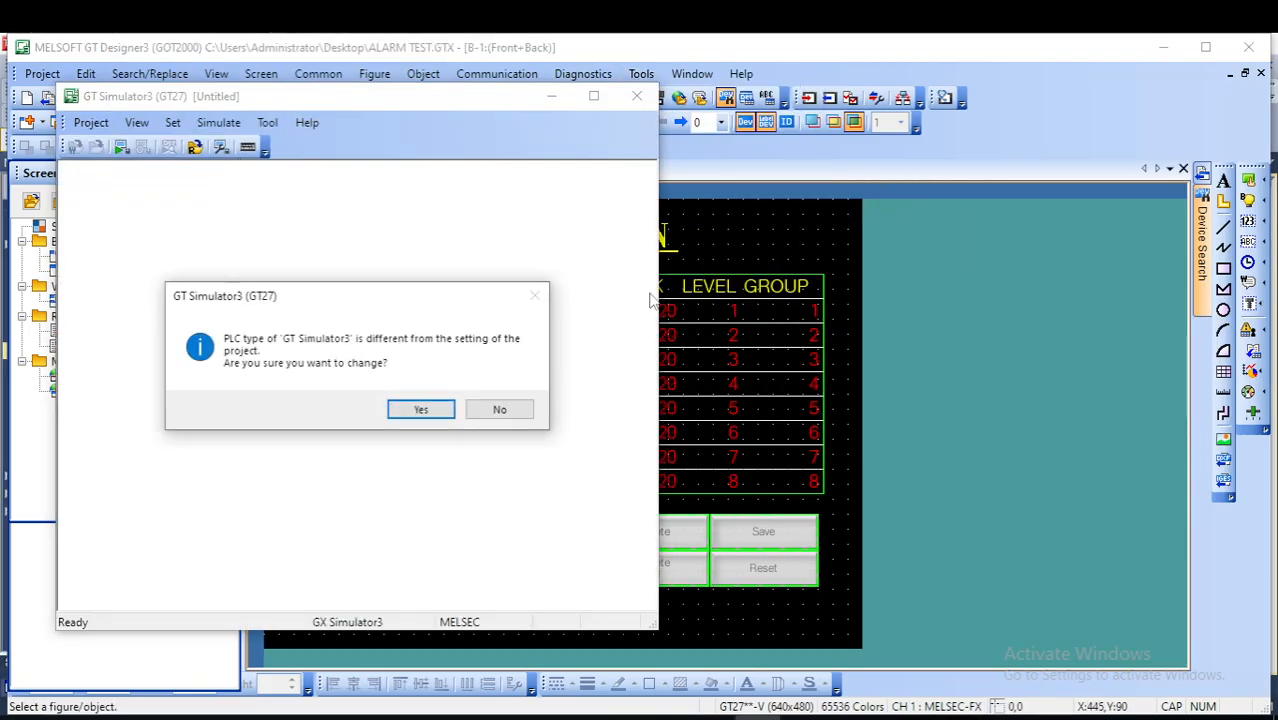
left_click(421, 410)
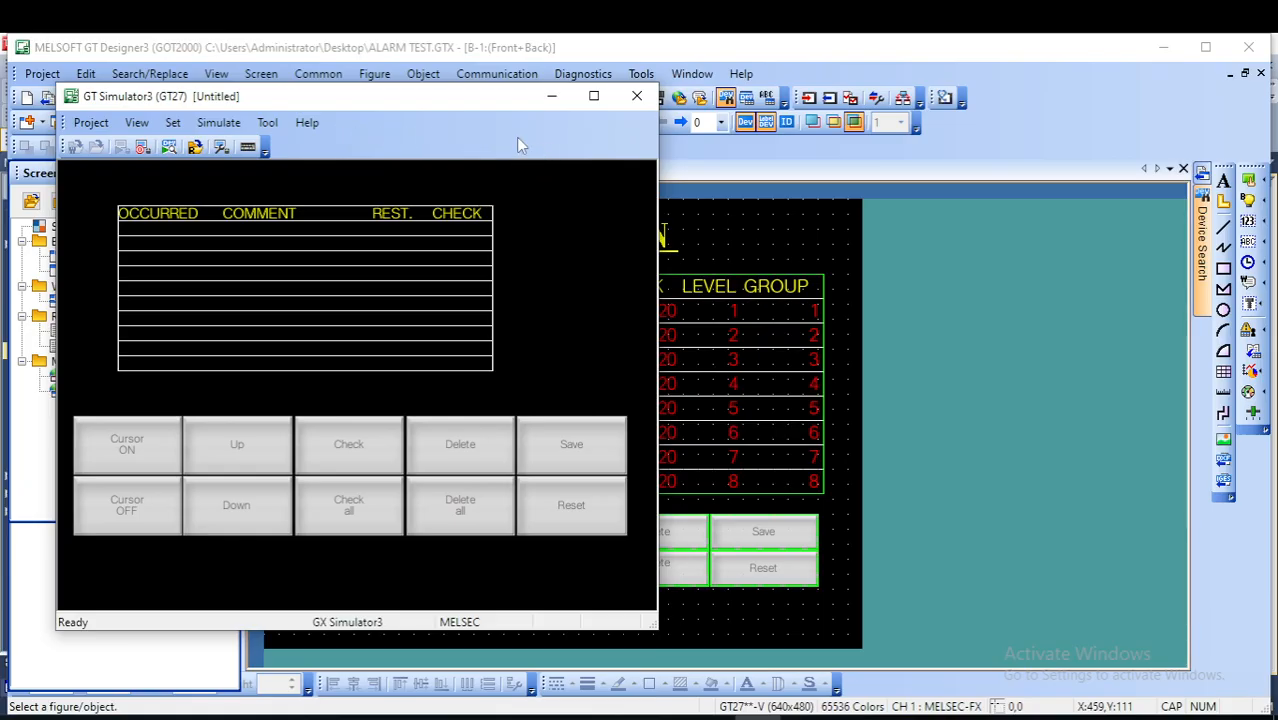
left_click(1163, 51)
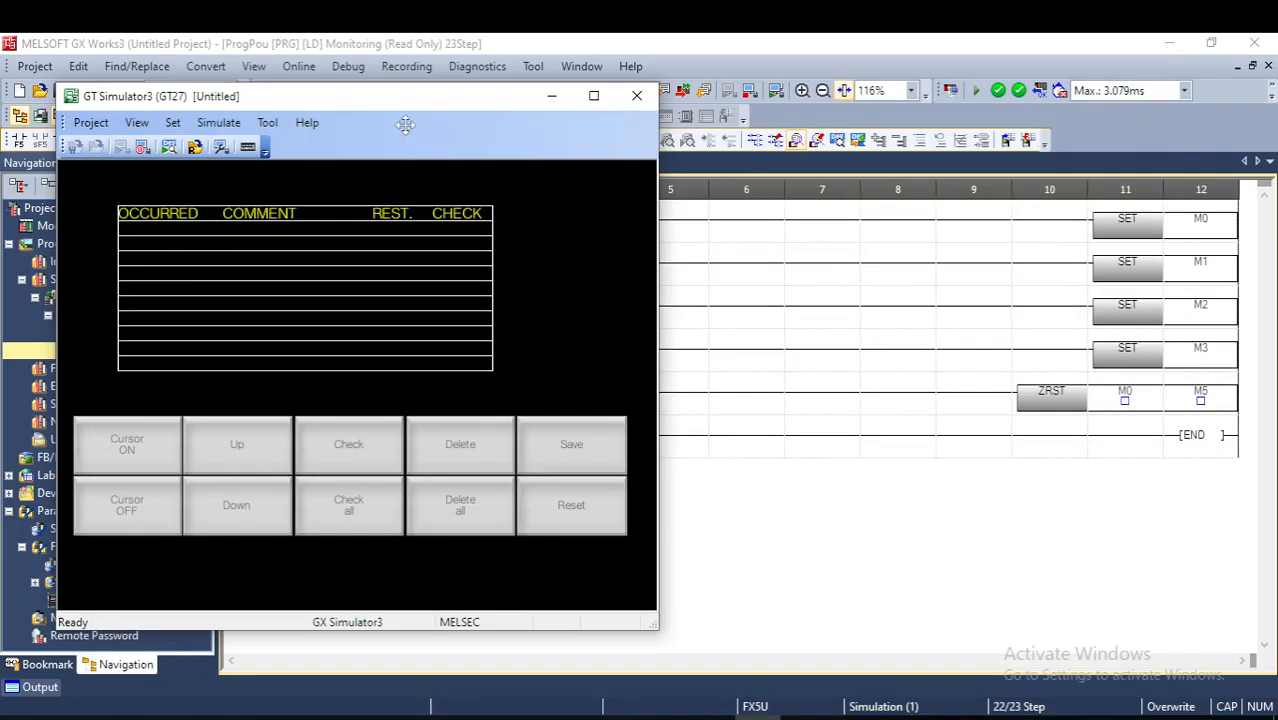
left_click_drag(375, 106, 771, 131)
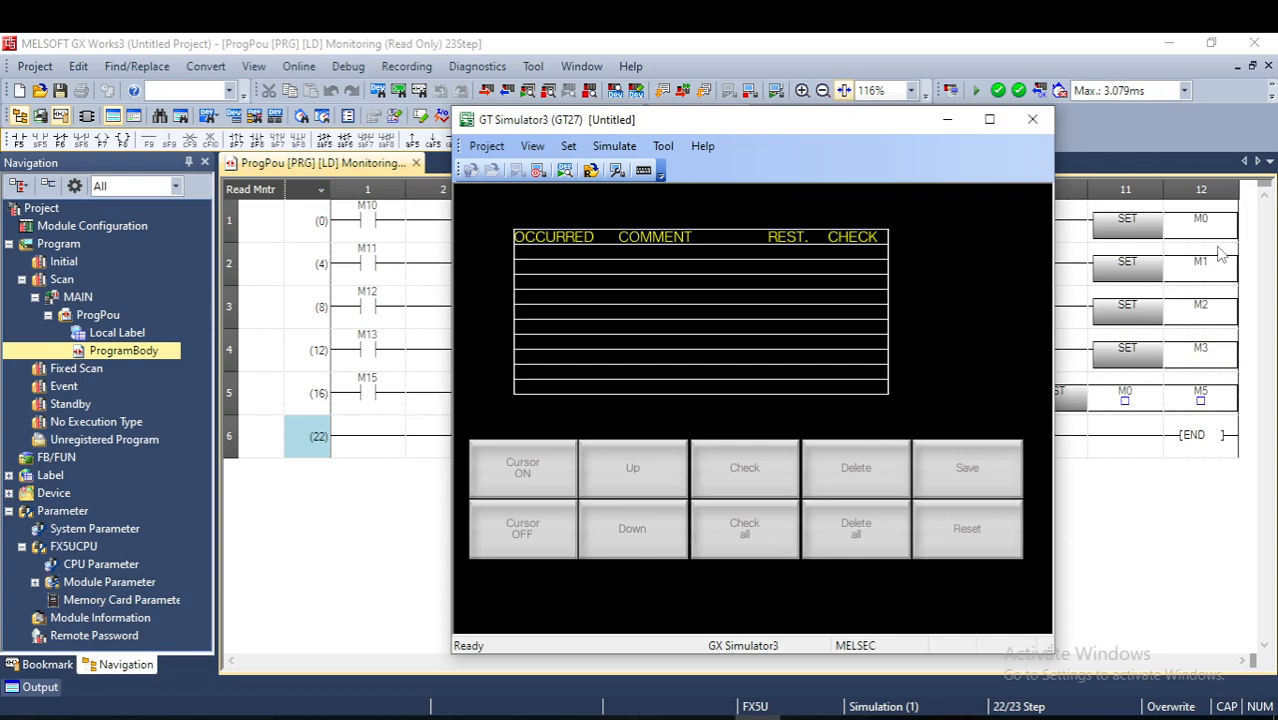
- Minimize the GT Simulator3 window and switch contact M10 on in the monitored ladder
left_click(945, 121)
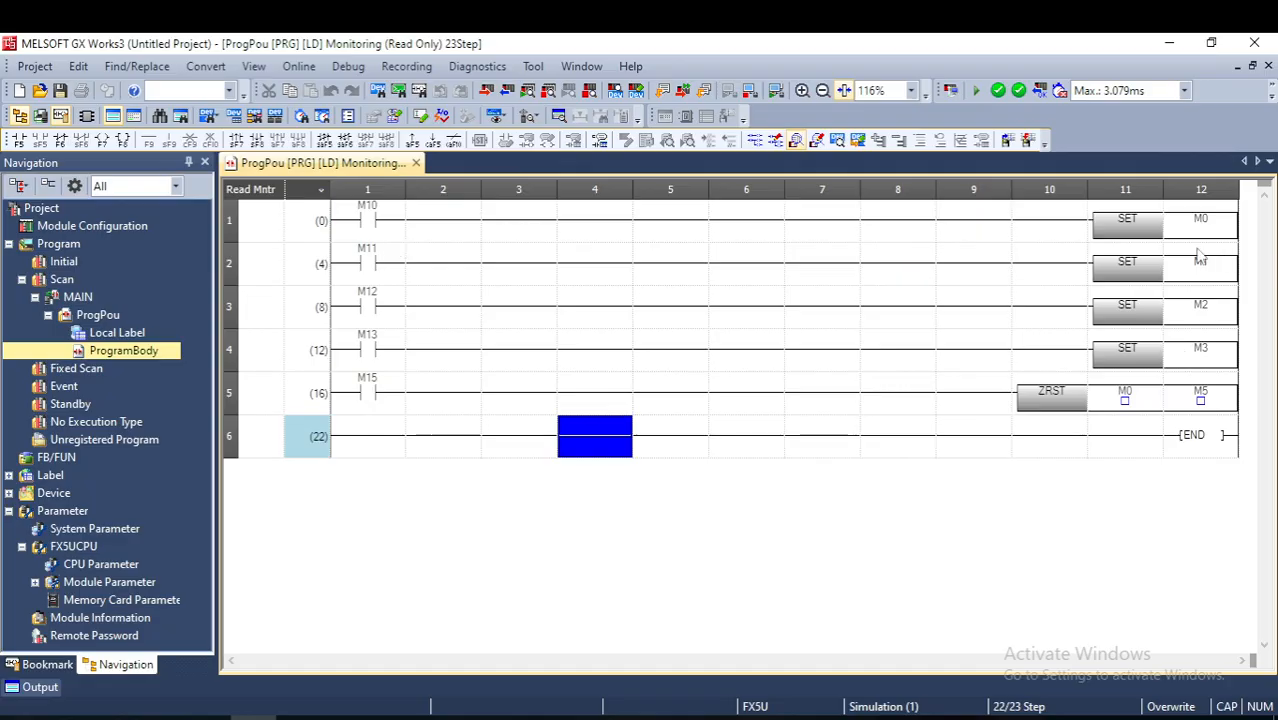
left_click(373, 222)
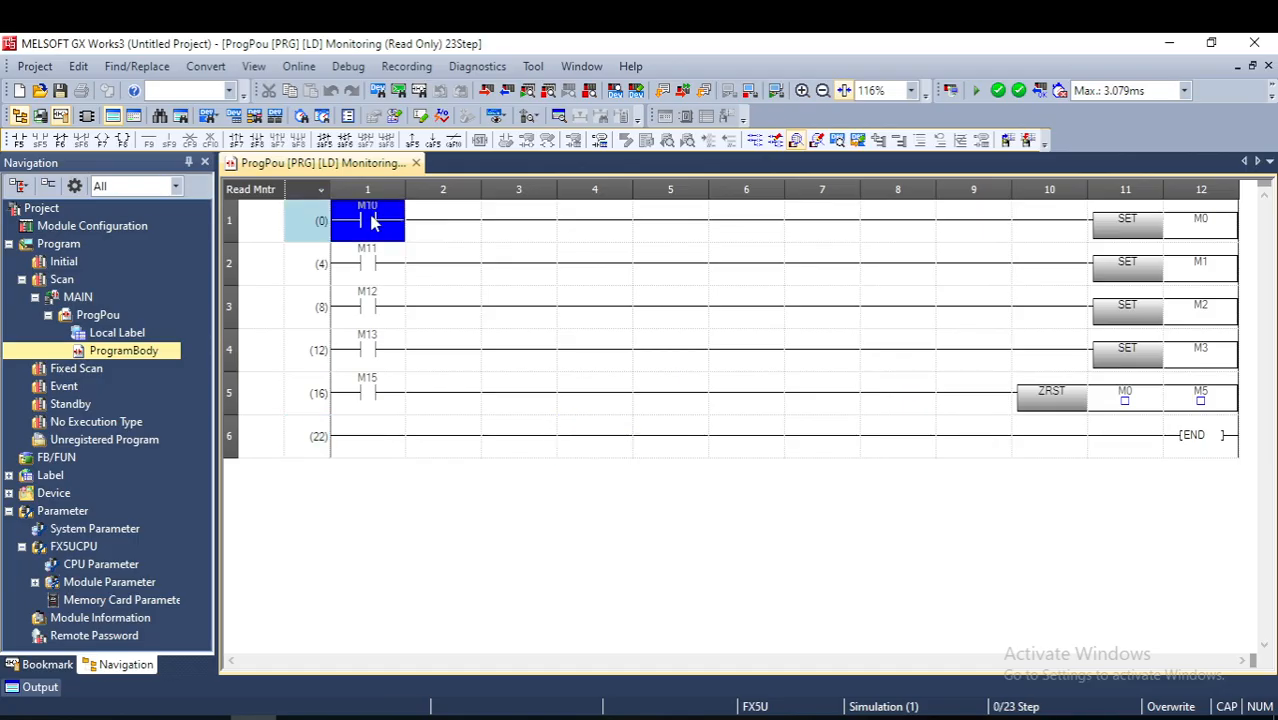
double_click(375, 223, "shift")
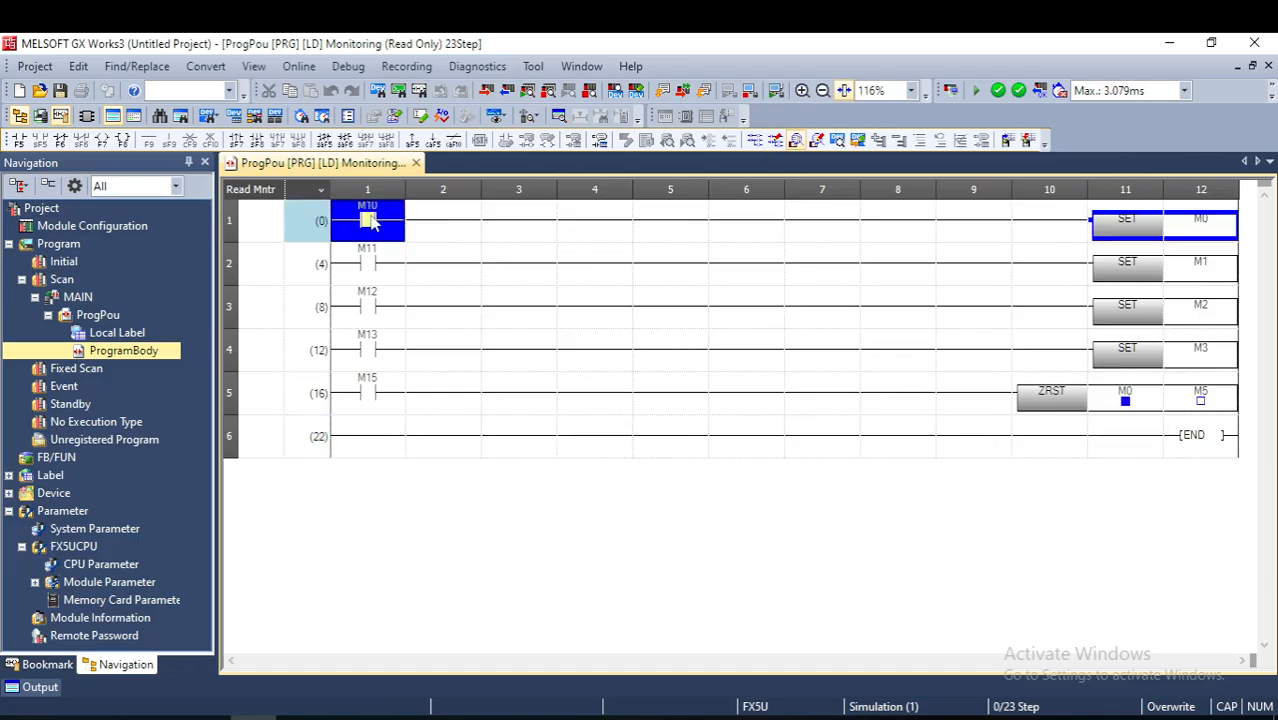
- Switch contact M10 off in the monitored ladder and view the alarm list in GT Simulator3, minimizing its window again
left_click(666, 300)
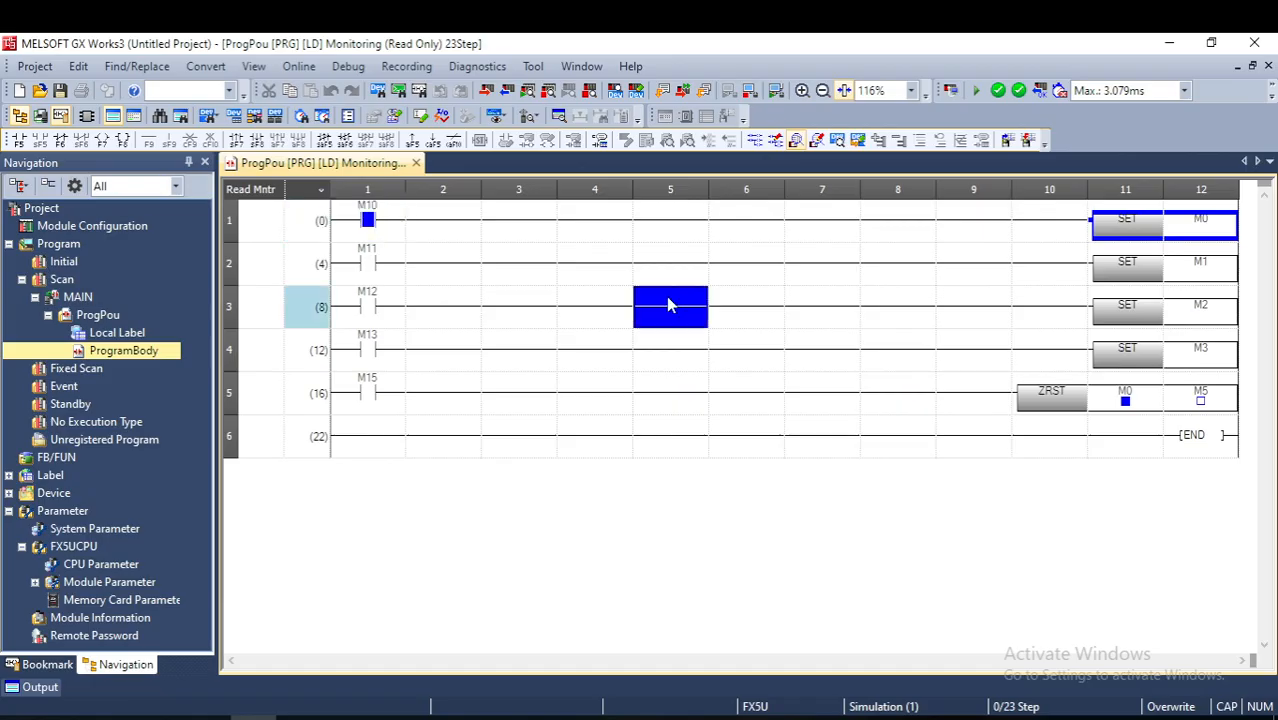
left_click(378, 239)
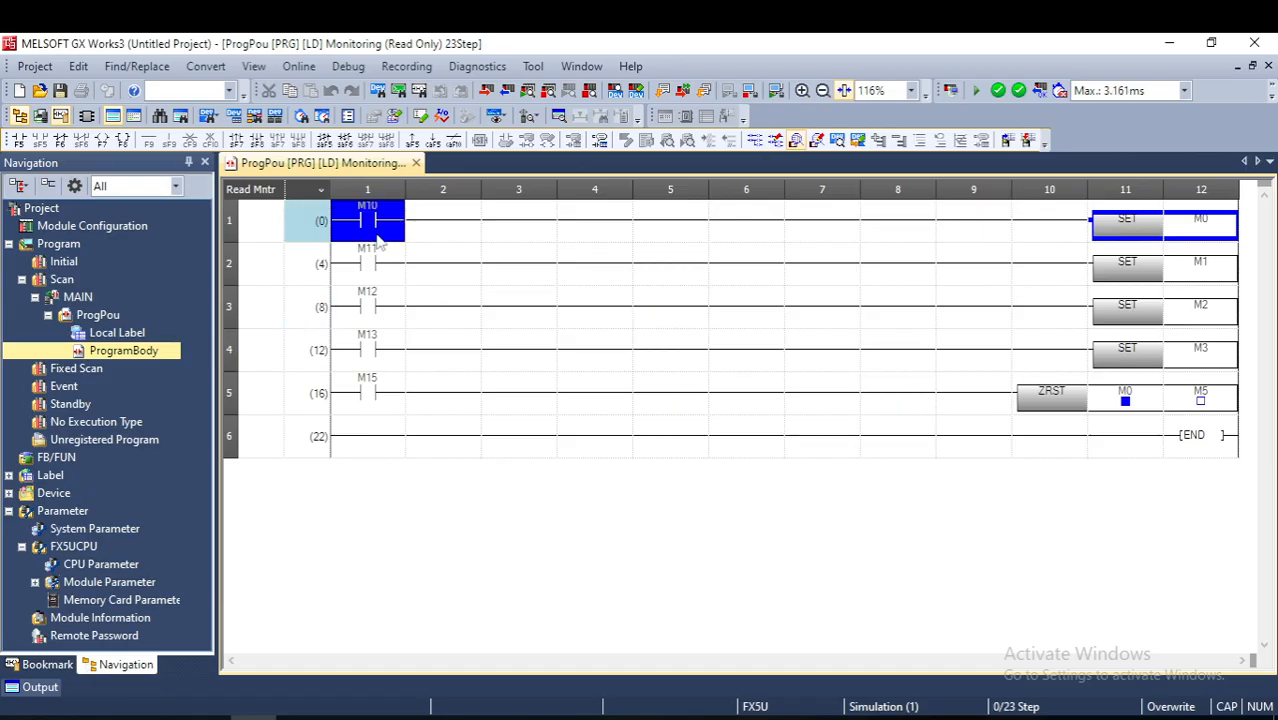
left_click(490, 282)
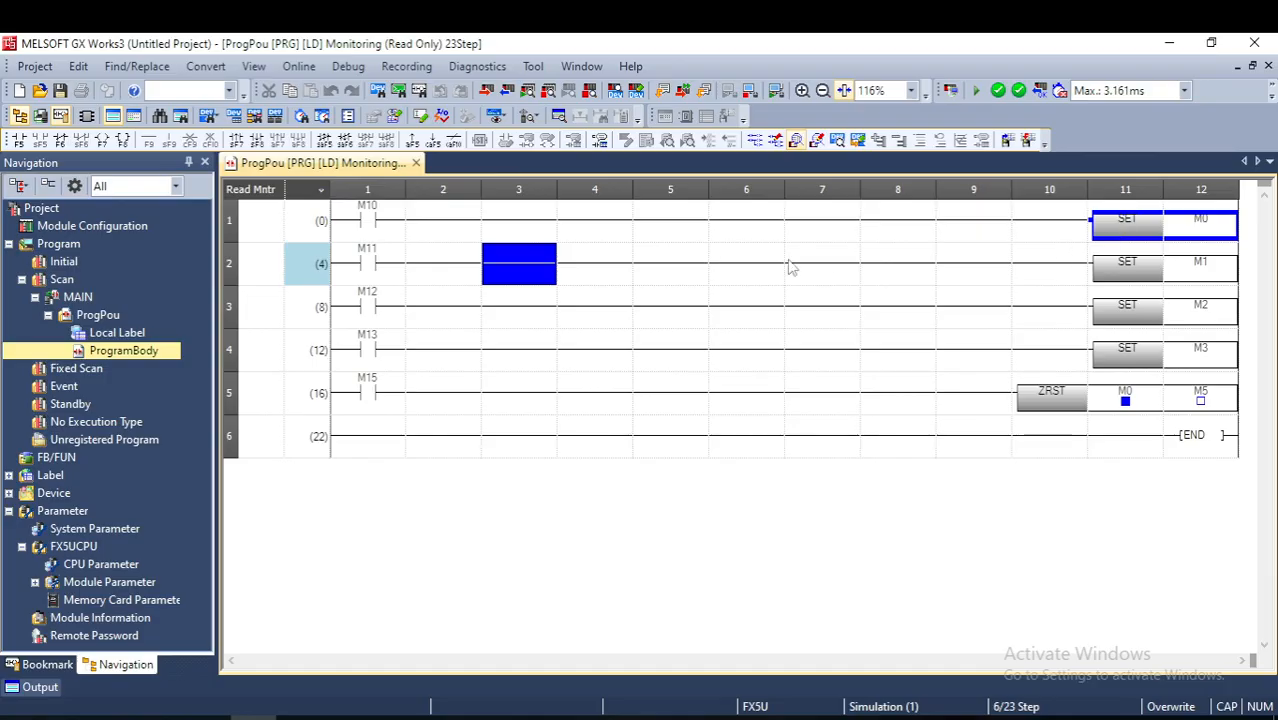
left_click(387, 273)
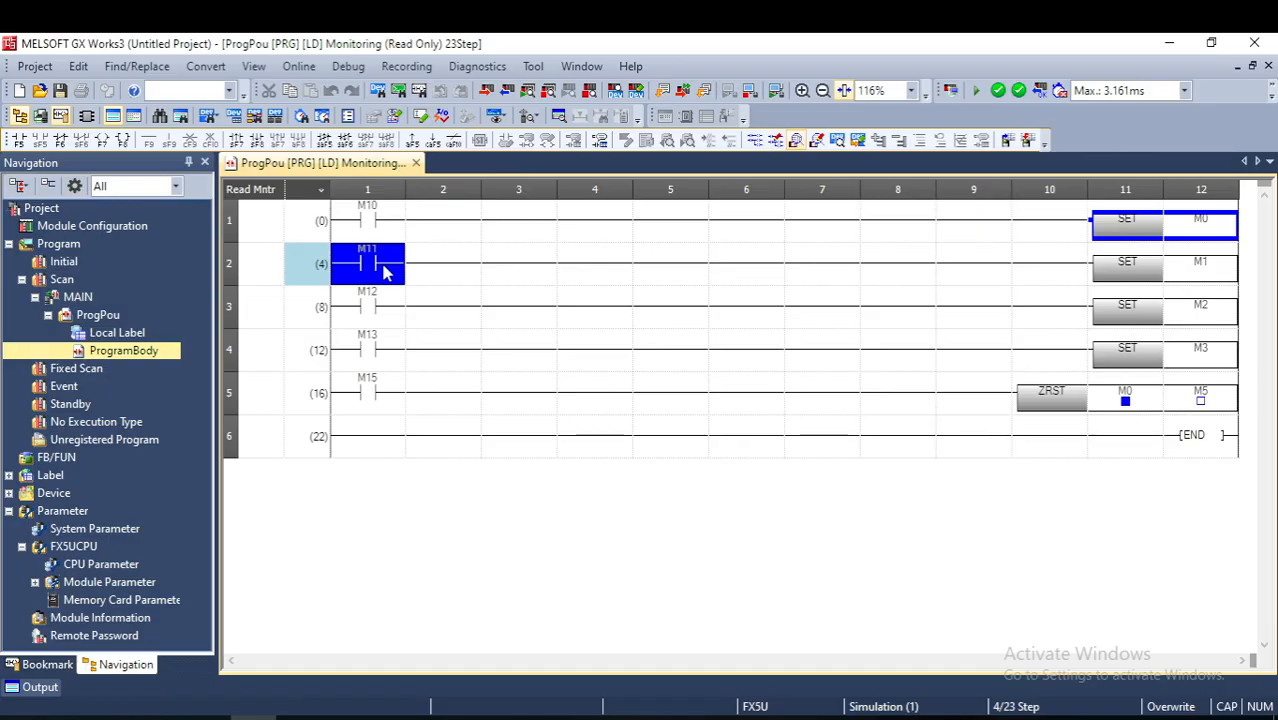
left_click(754, 717)
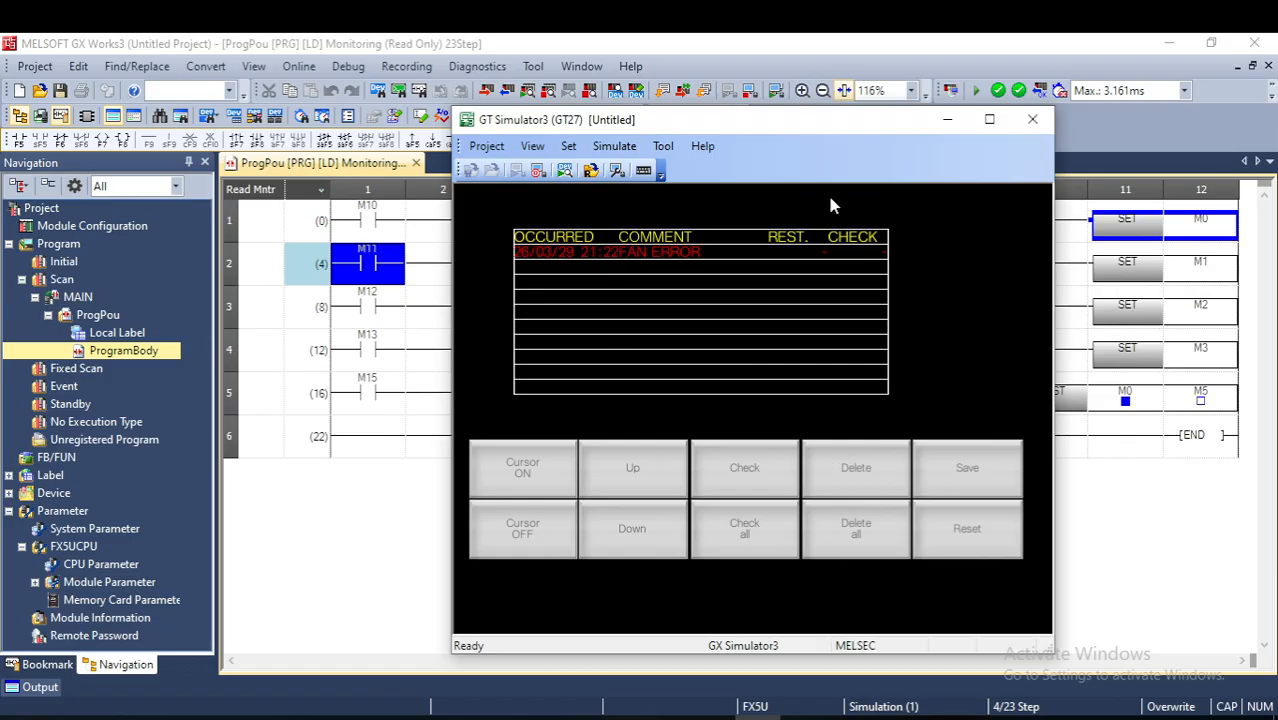
left_click(947, 119)
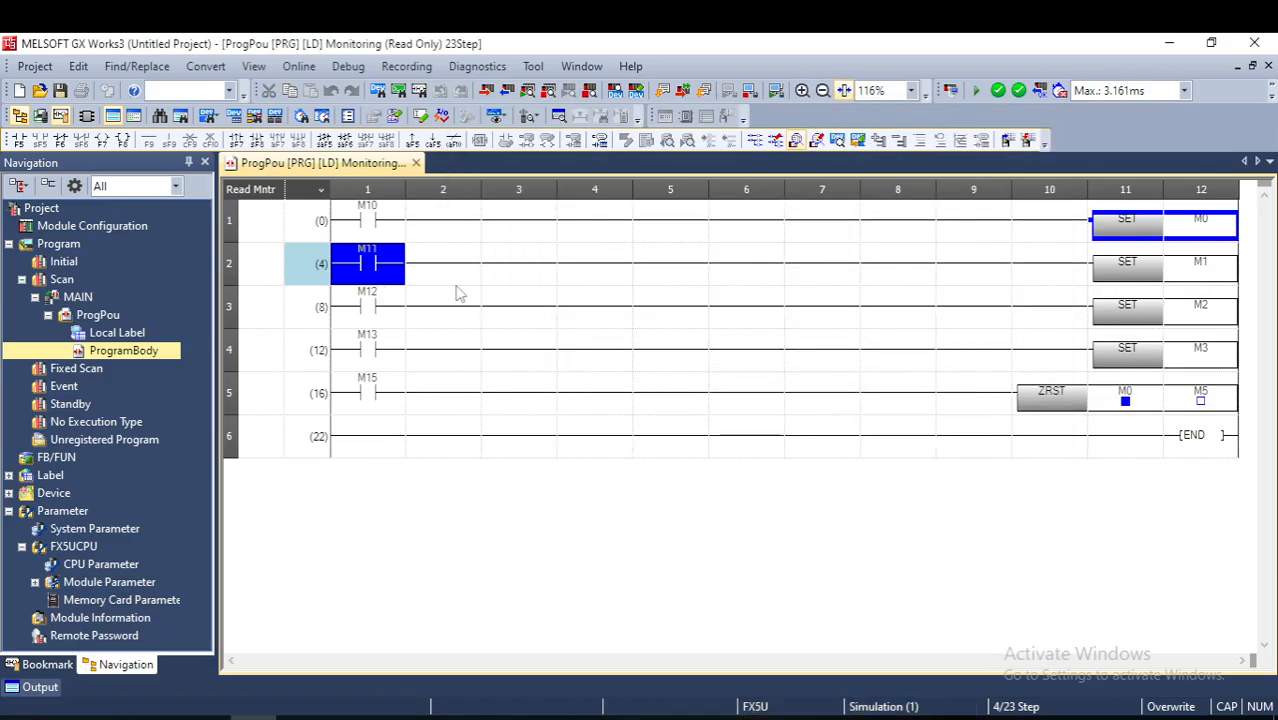
- Switch contact M11 on and off again in the ladder, and bring up the GT Simulator3 alarm list
double_click(364, 265, "shift")
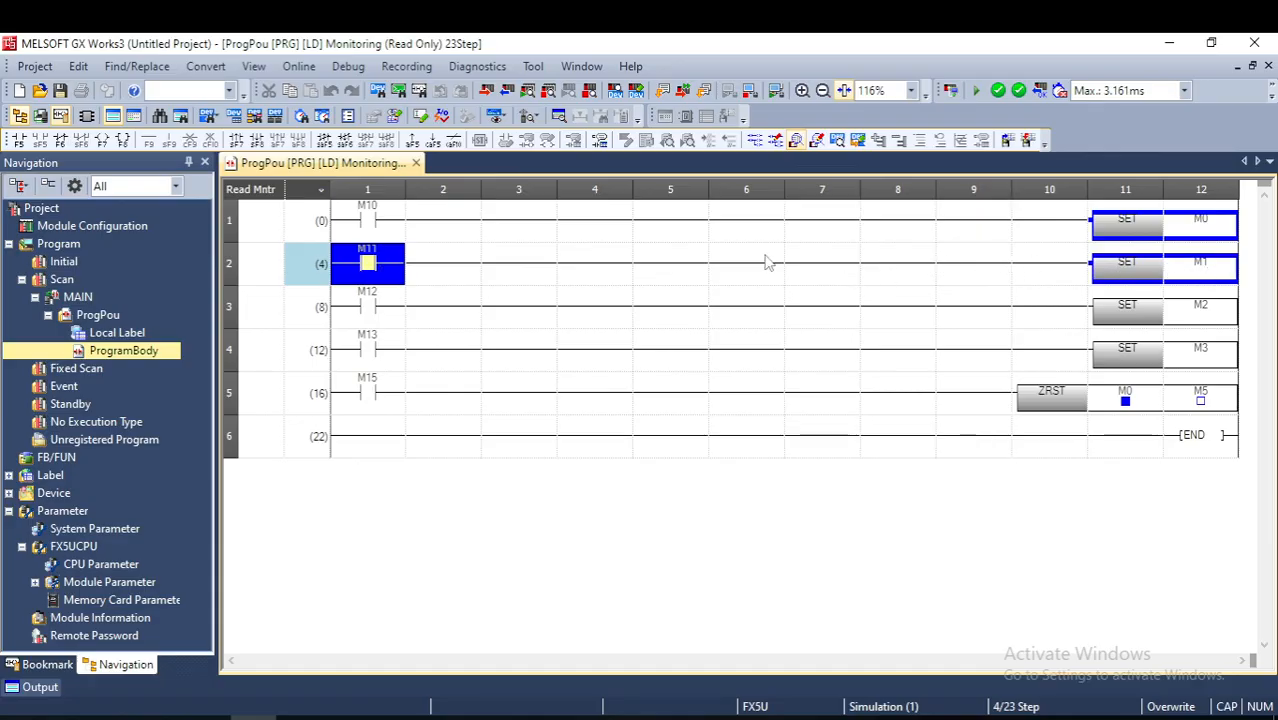
left_click(416, 270)
left_click(382, 269)
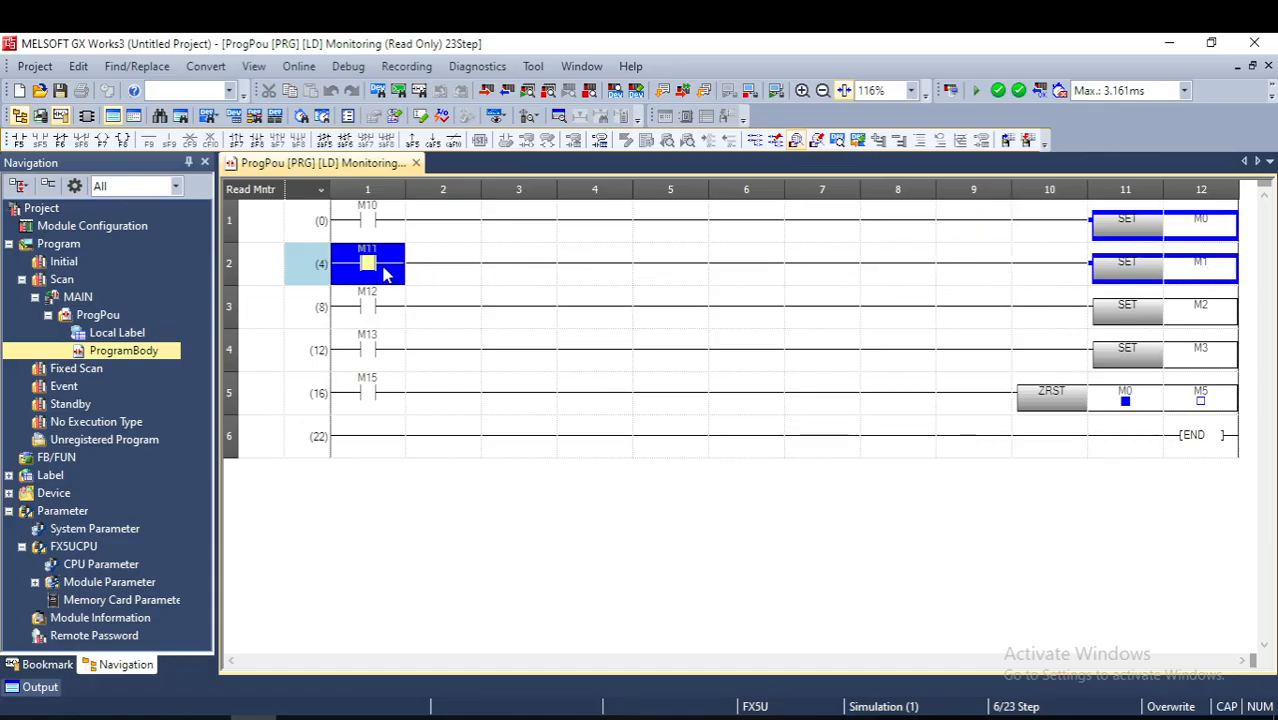
double_click(380, 268, "shift")
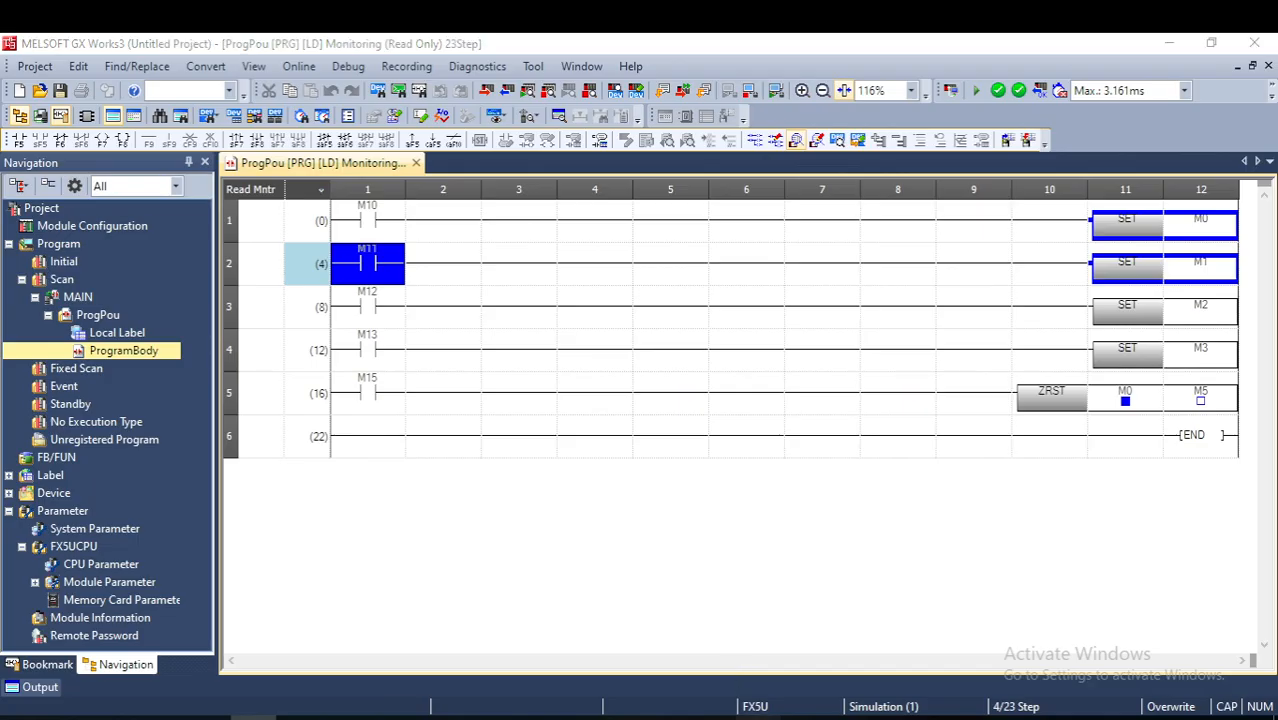
left_click(757, 718)
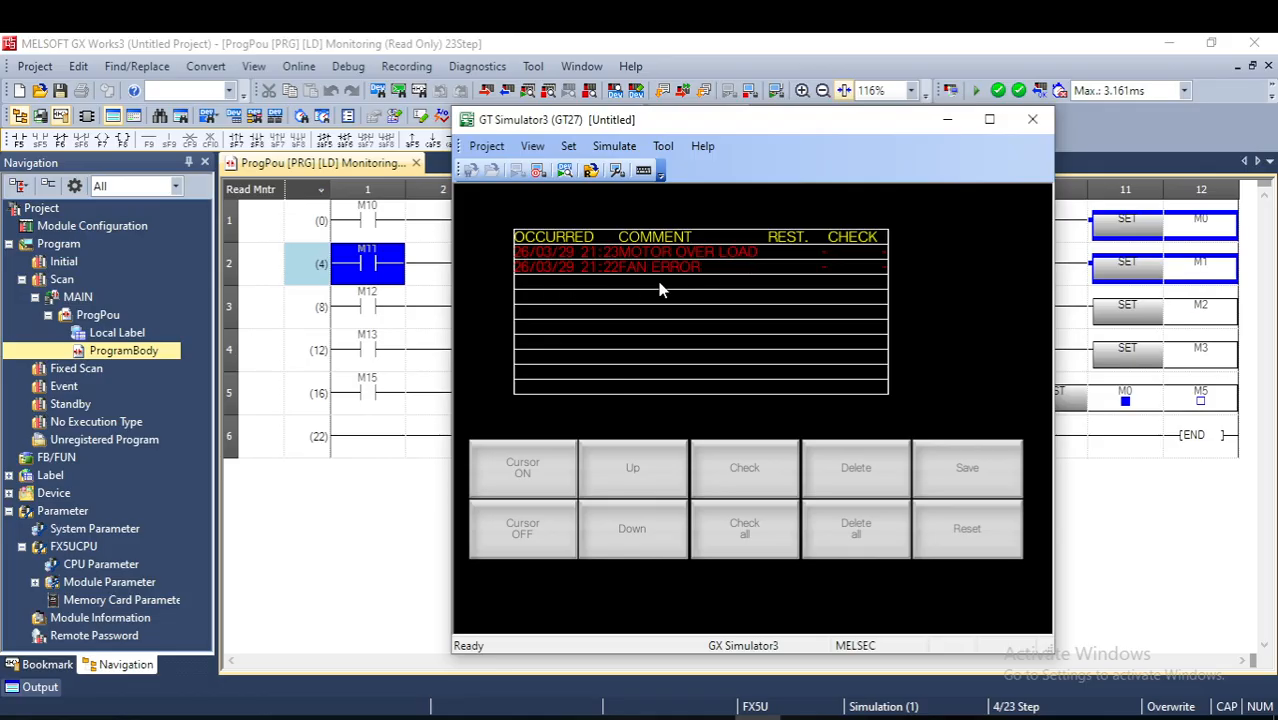
- Switch contact M12 on in the monitored ladder and bring up the GT Simulator3 alarm list
left_click(376, 314)
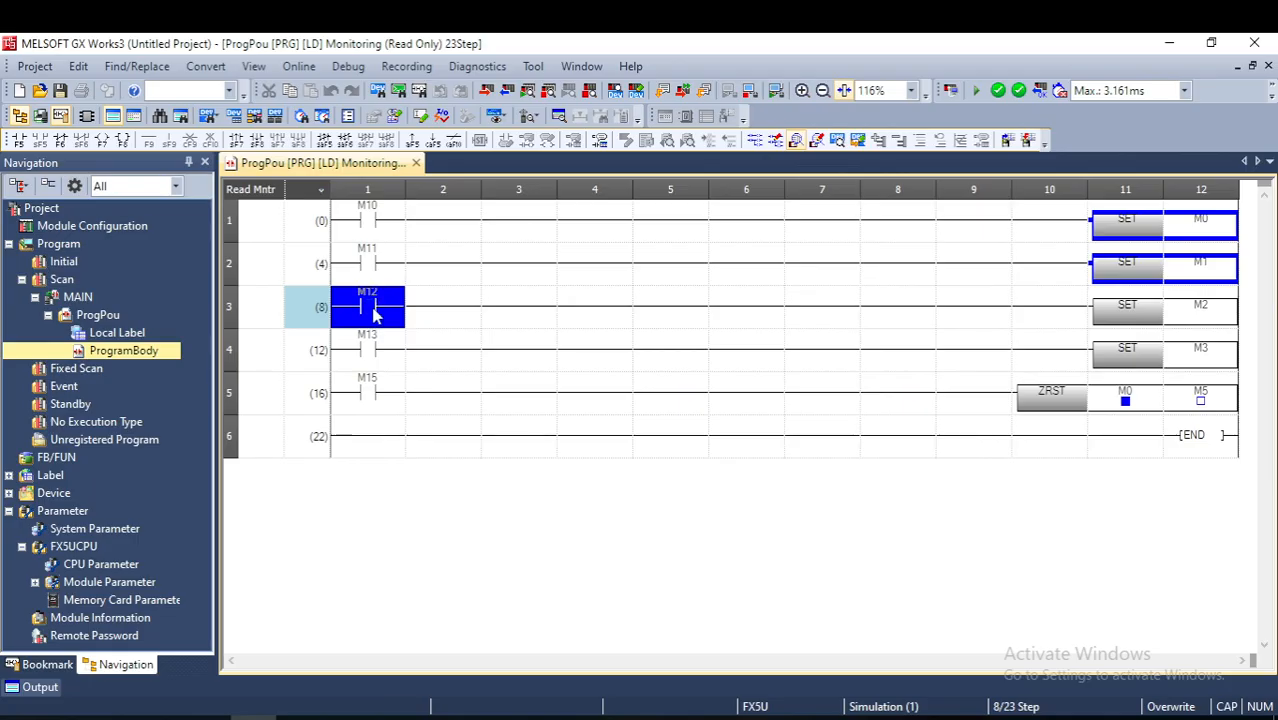
double_click(376, 314, "shift")
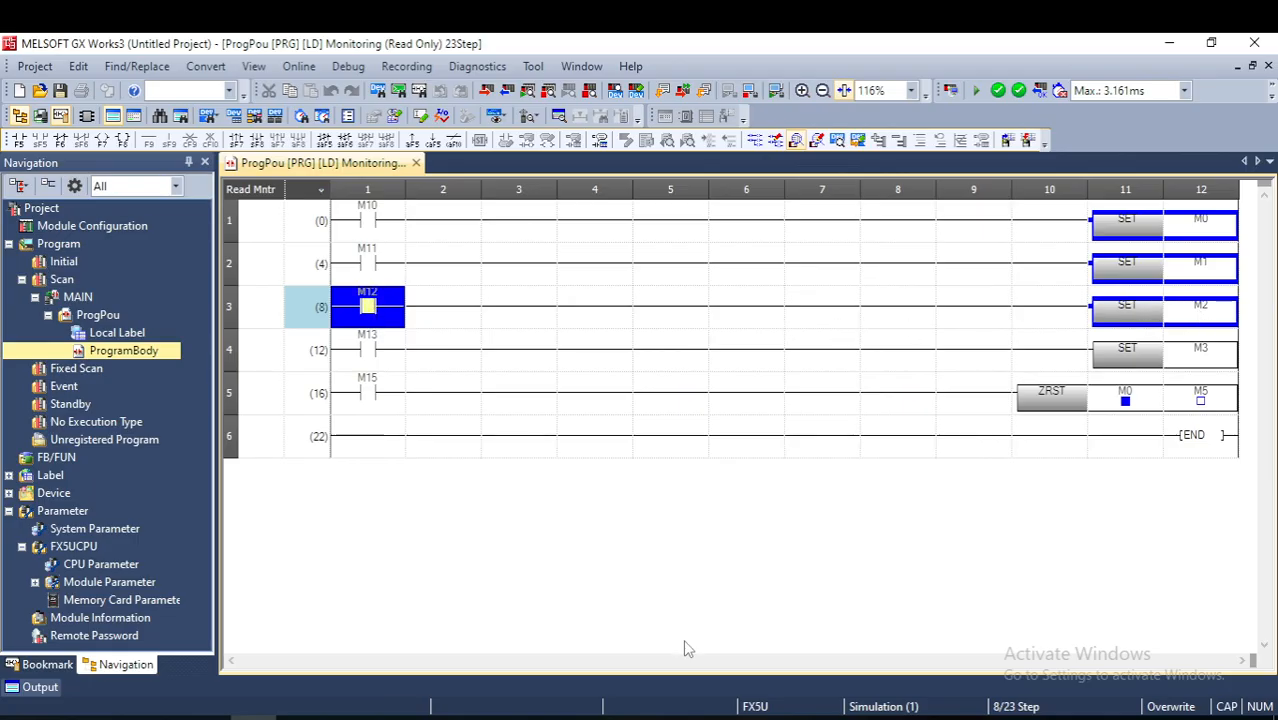
left_click(757, 716)
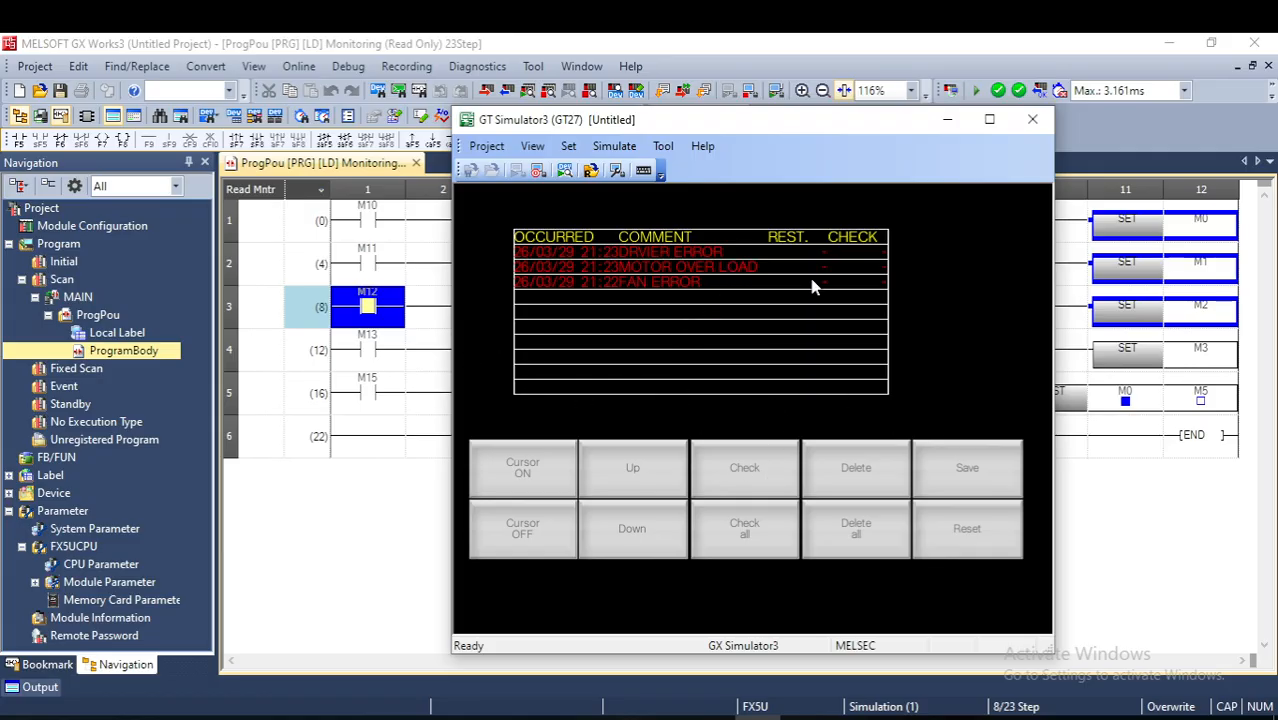
- Select the MOTOR OVER LOAD alarm, turn the list cursor off and on again, and move it down to FAN ERROR
left_click(842, 270)
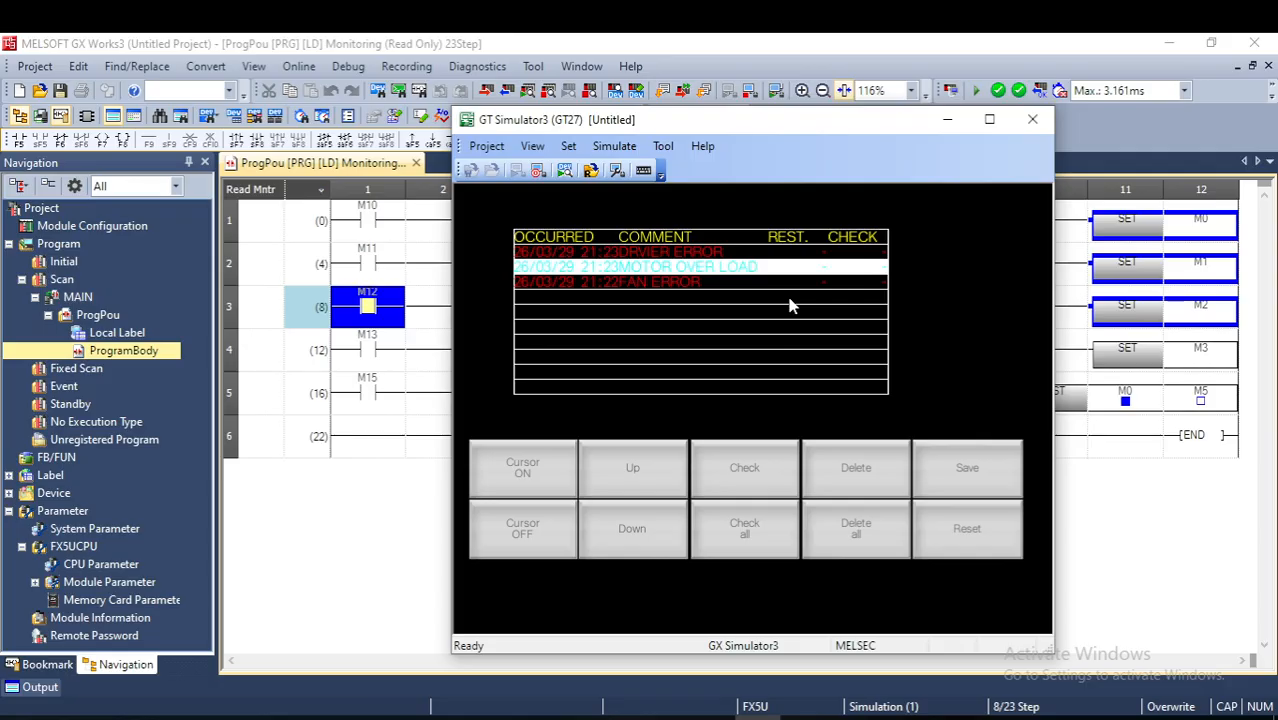
left_click(525, 535)
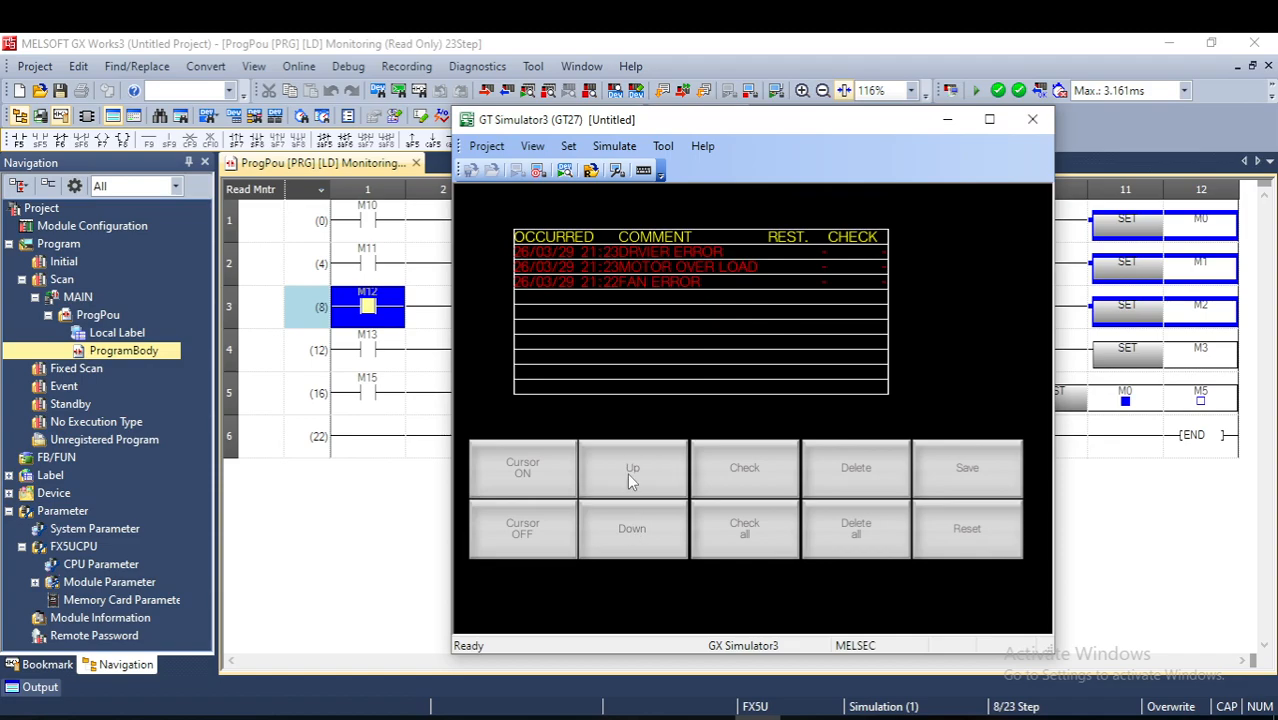
left_click(549, 474)
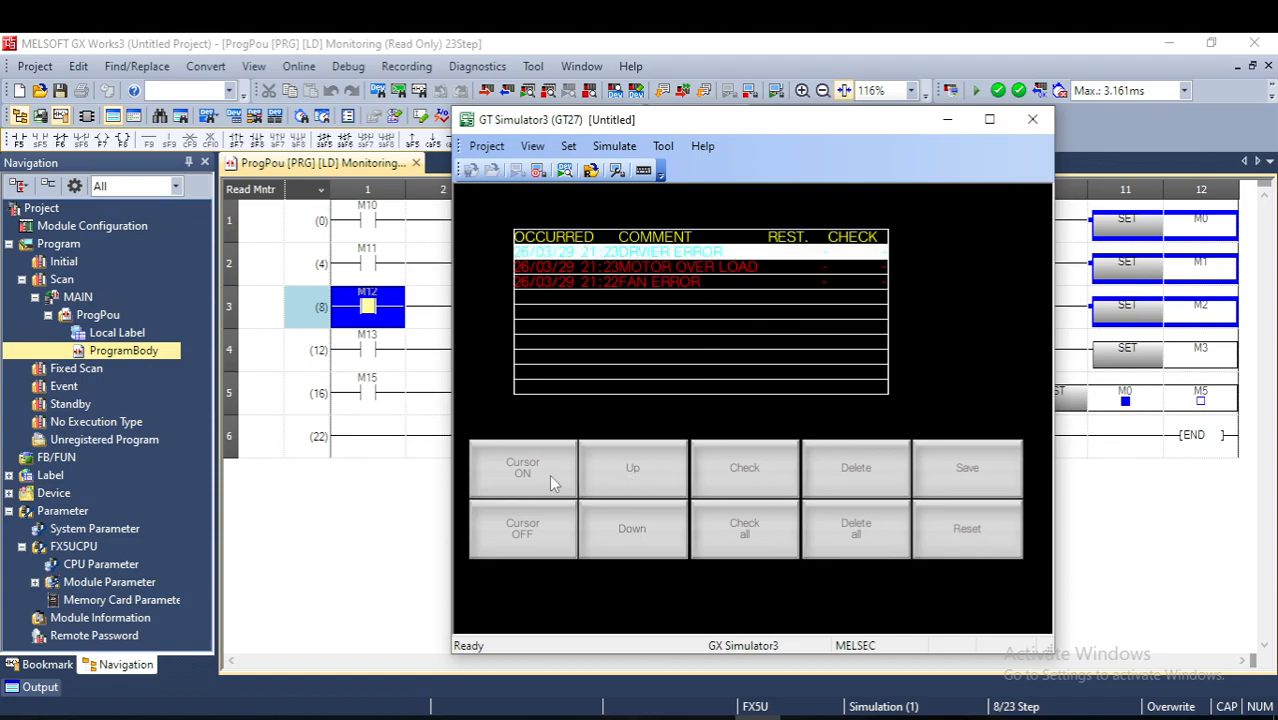
left_click(637, 538)
left_click(637, 538)
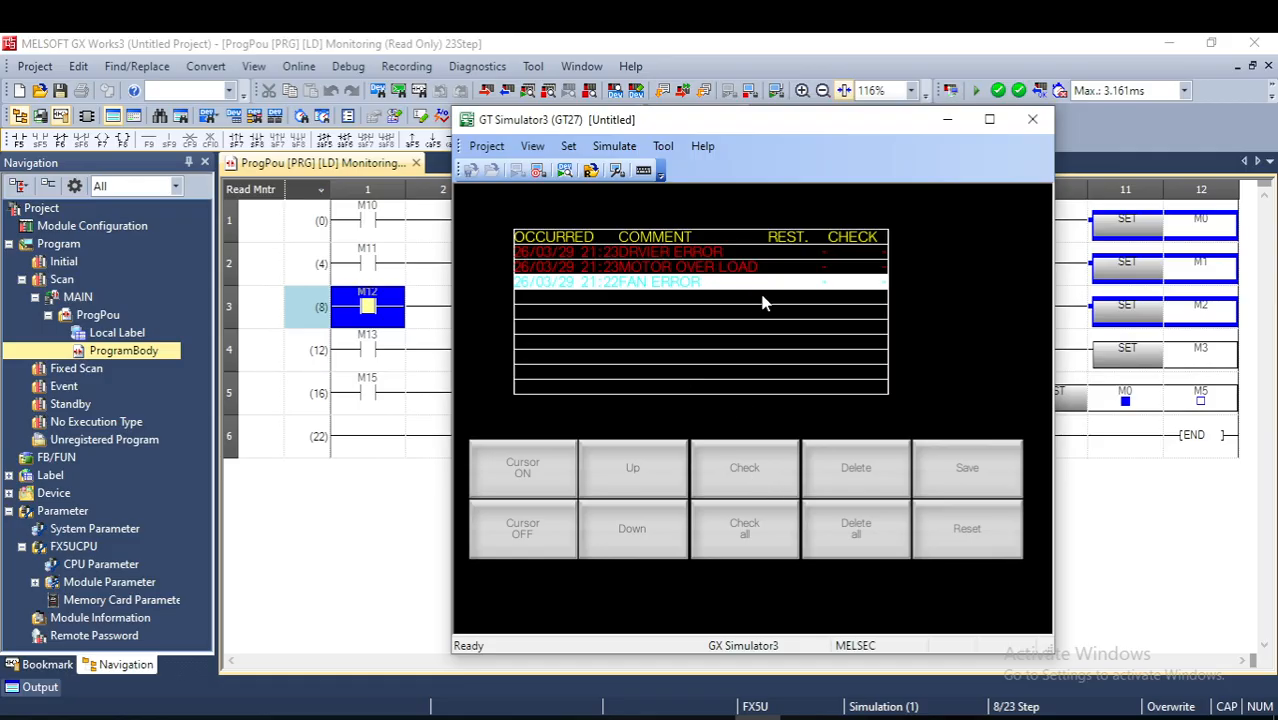
- Mark the FAN ERROR and MOTOR OVER LOAD alarms as checked in the alarm list
left_click(752, 463)
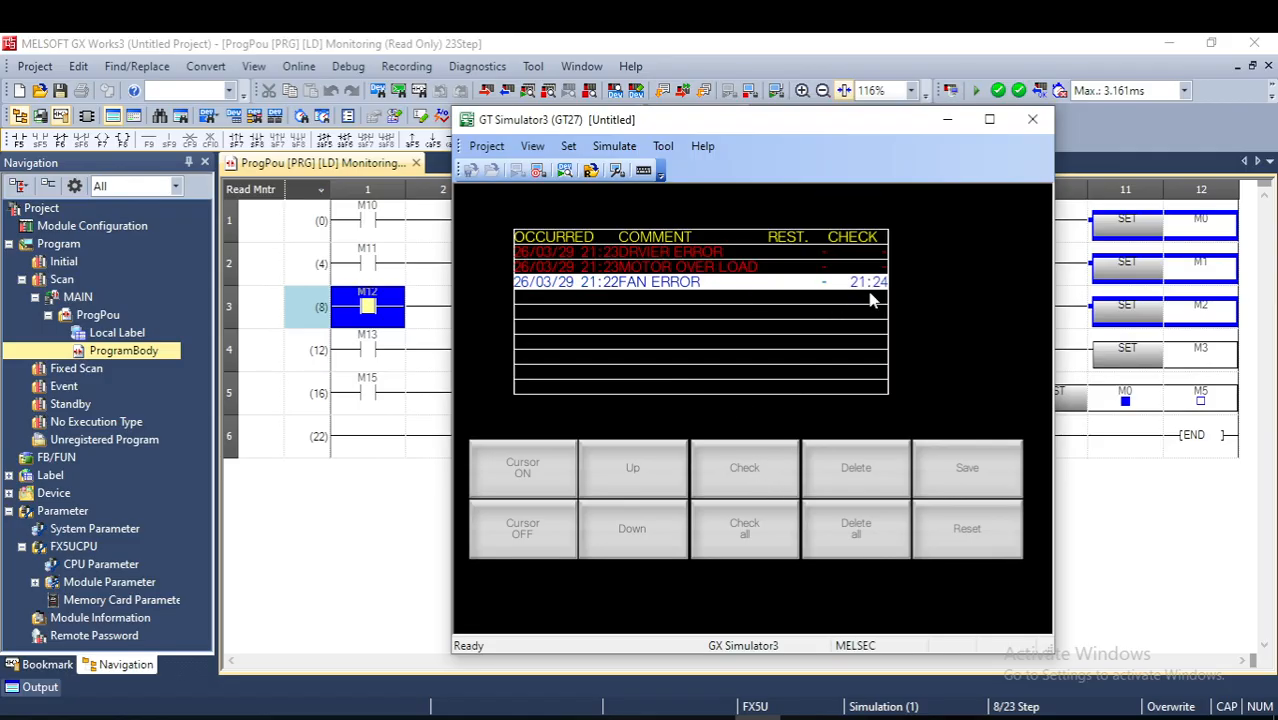
left_click(824, 268)
left_click(768, 474)
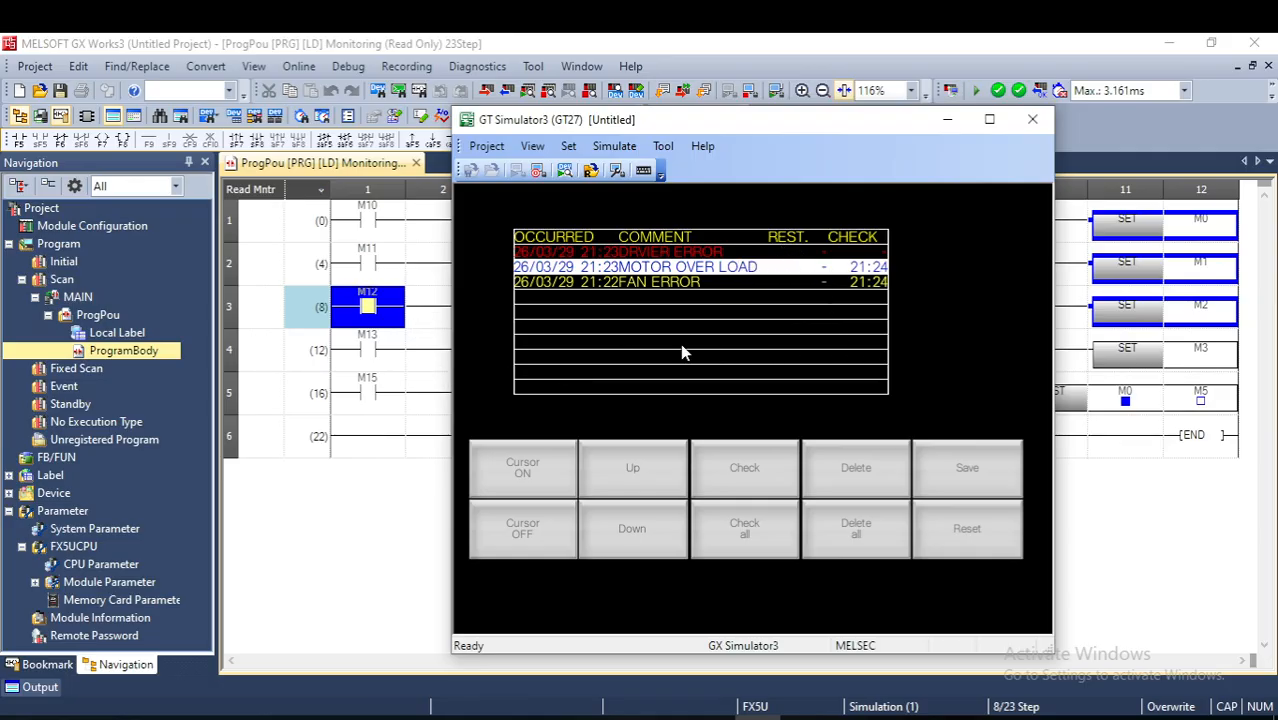
- Switch M15 on to reset alarm bits M0 to M5, switch M12 off, and bring up the GT Simulator3 alarm list
left_click(373, 400)
double_click(373, 400, "shift")
left_click(616, 219)
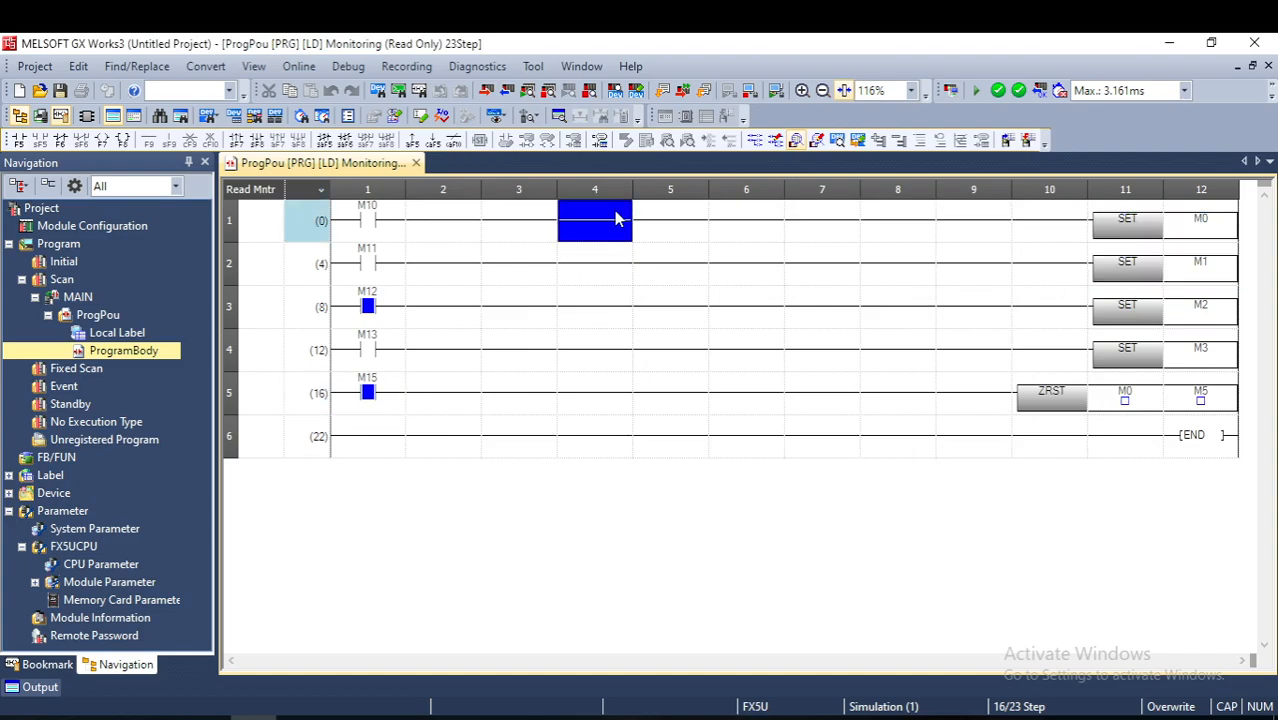
left_click(390, 316)
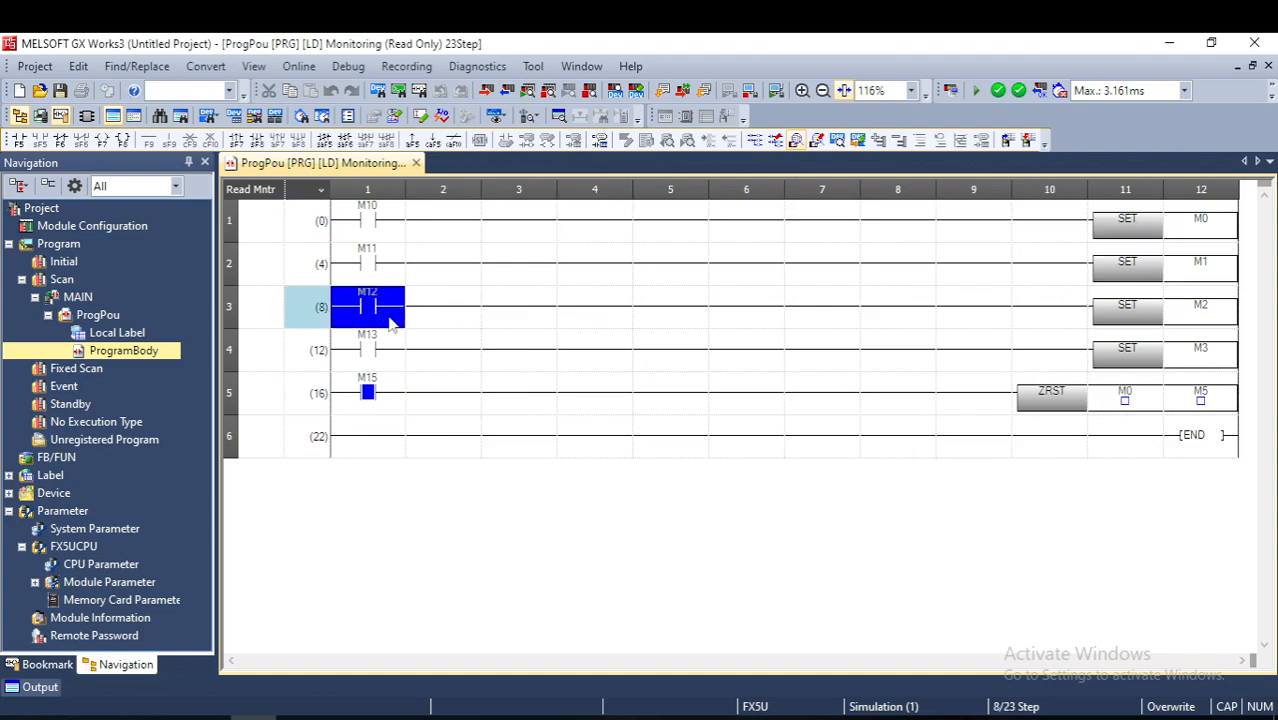
left_click(532, 346)
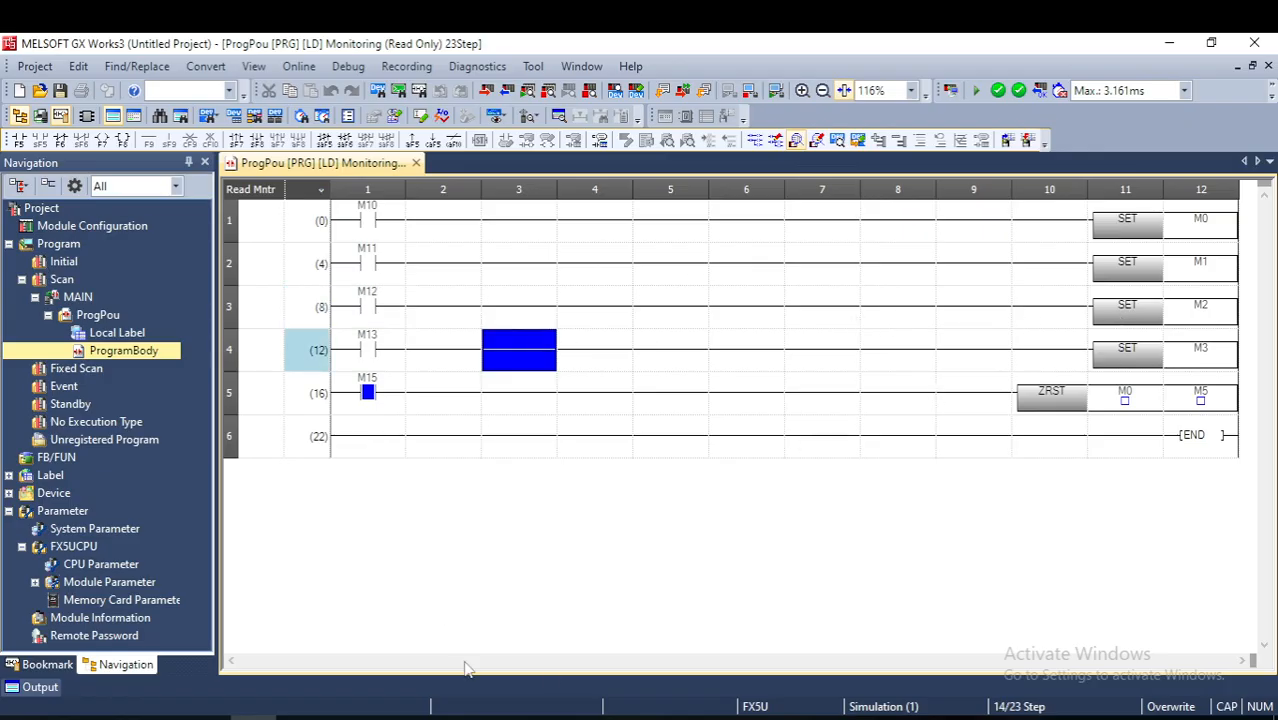
left_click(757, 717)
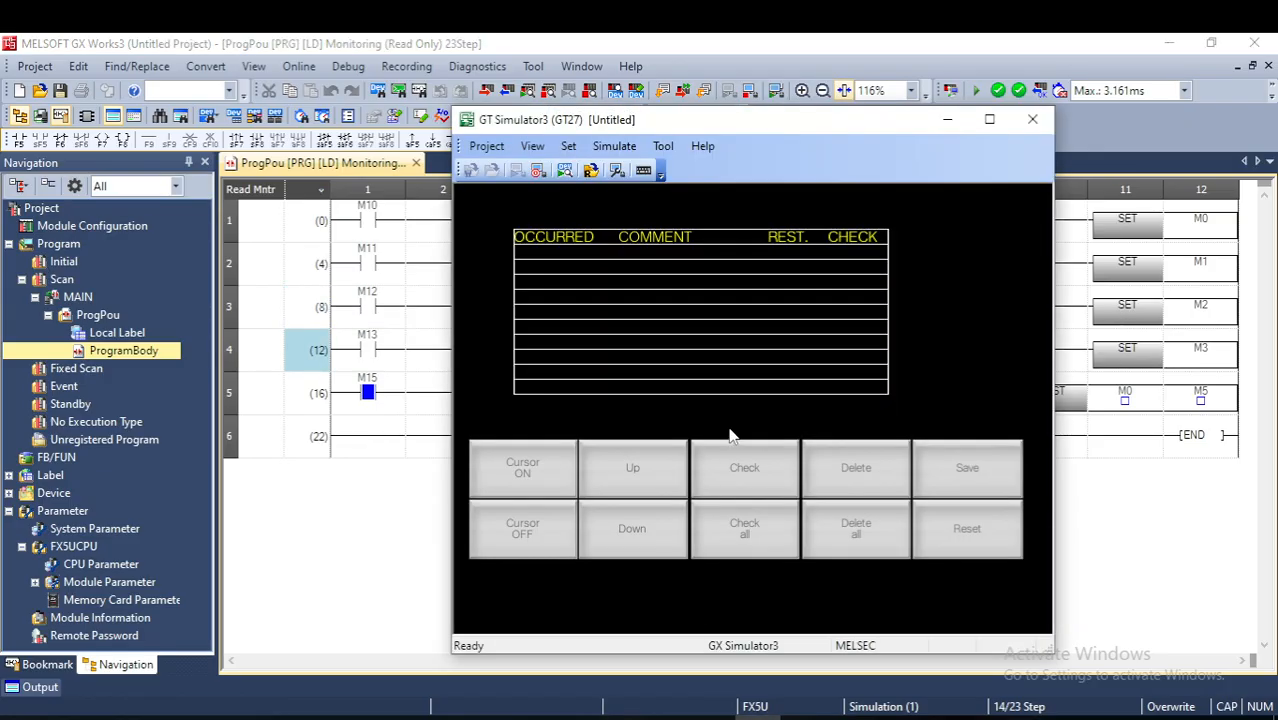